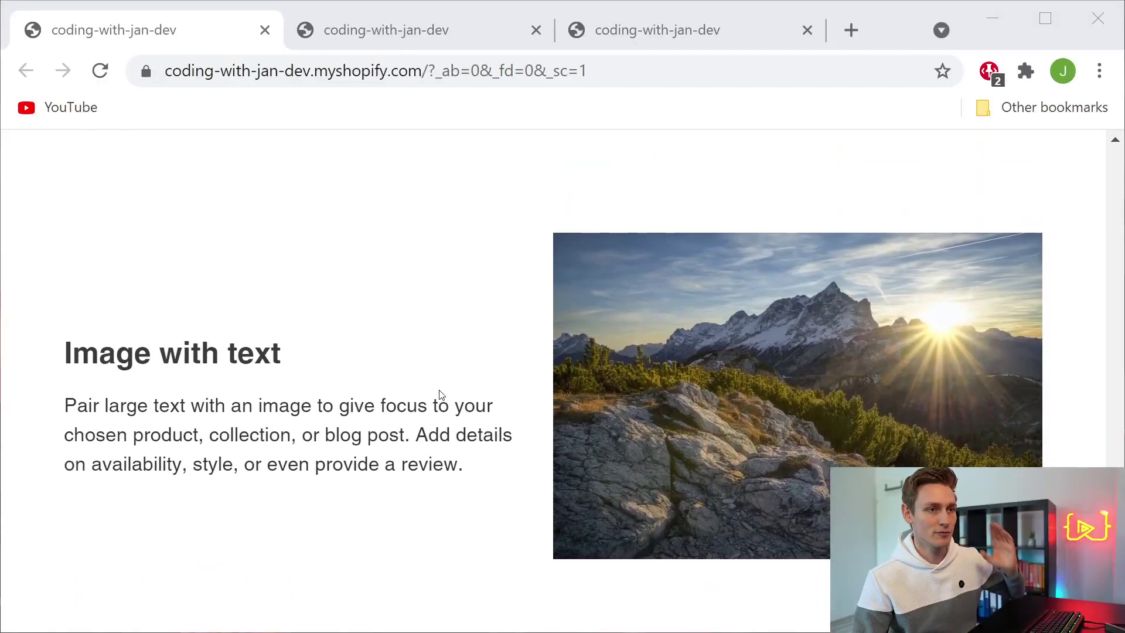
Page the desktop featured collection carousel forward three times, then back once
{"action": "scroll", "coordinate": [433, 404], "scroll_direction": "down", "scroll_amount": 8}
{"action": "scroll", "coordinate": [410, 422], "scroll_direction": "up", "scroll_amount": 2}
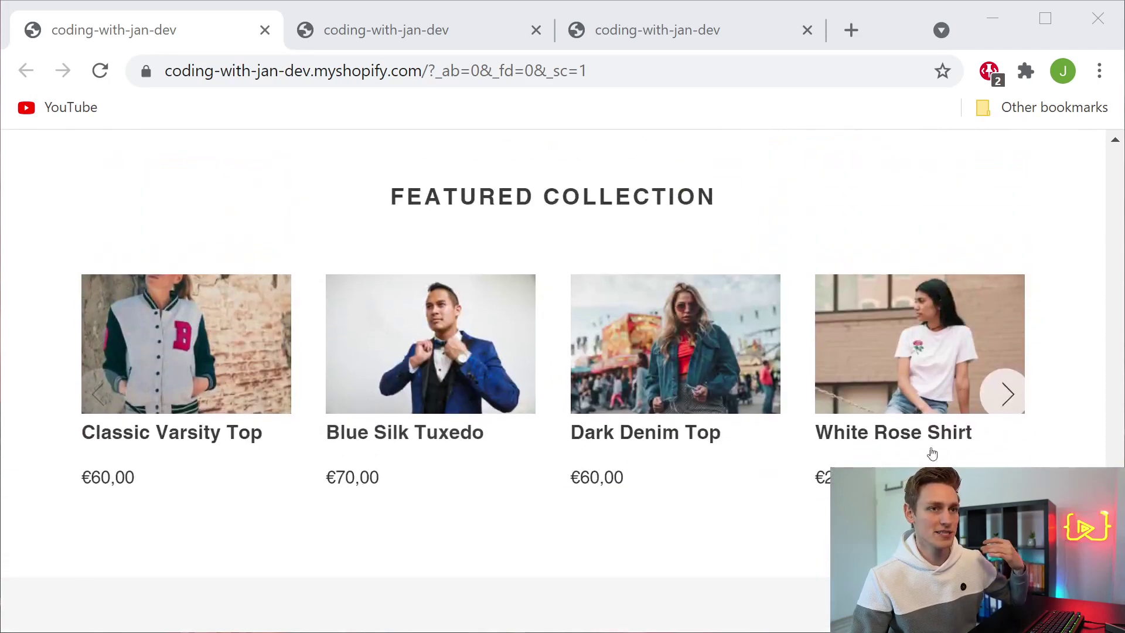
{"action": "left_click", "coordinate": [1005, 393]}
{"action": "left_click", "coordinate": [1005, 398]}
{"action": "left_click", "coordinate": [1005, 399]}
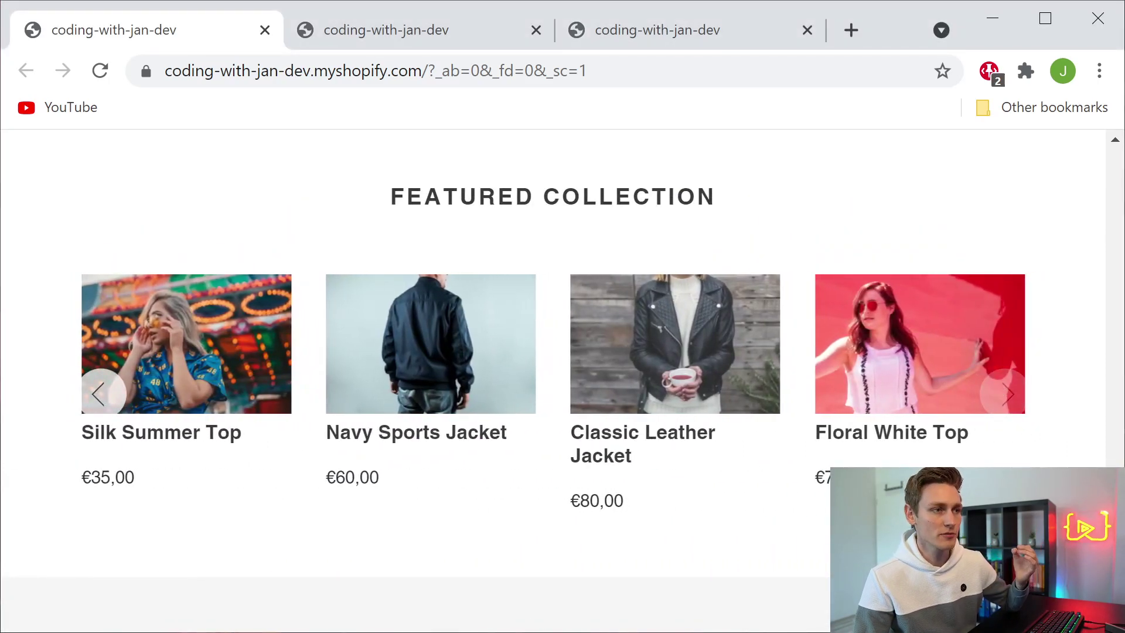
{"action": "left_click", "coordinate": [100, 392]}
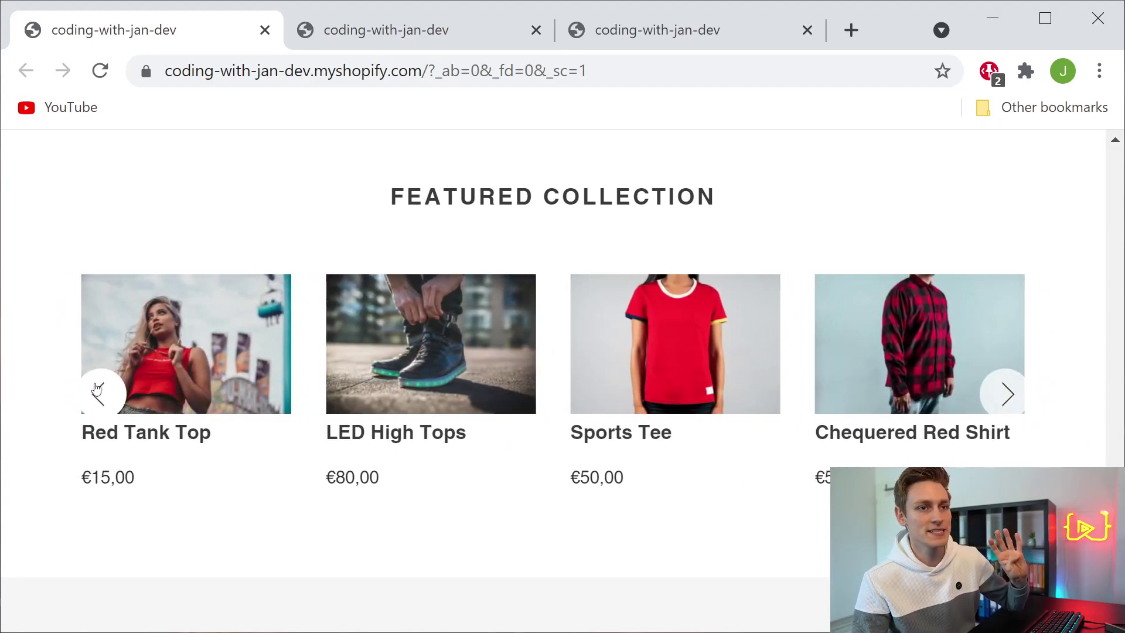
Preview the store in iPhone X emulation and page the phone carousel forward and back
{"action": "left_click", "coordinate": [354, 47]}
{"action": "left_click", "coordinate": [685, 390]}
{"action": "left_click", "coordinate": [439, 385]}
{"action": "left_click", "coordinate": [440, 385]}
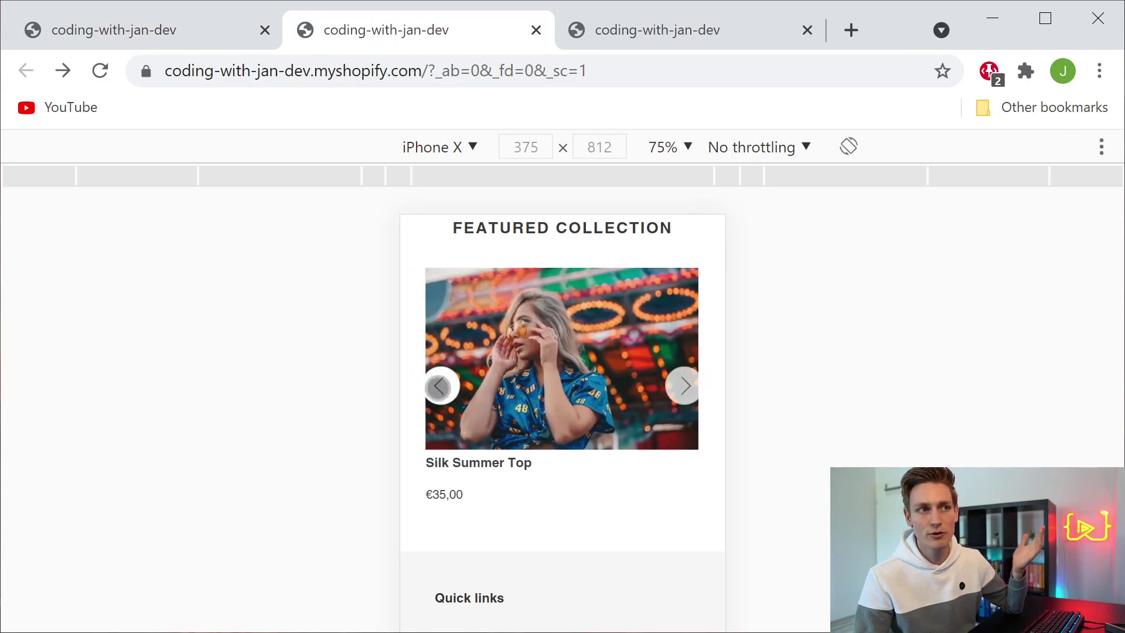
Bring up the Pastebin paste 'Featured Collection Slider for Shopify Themes'
{"action": "left_click", "coordinate": [609, 32]}
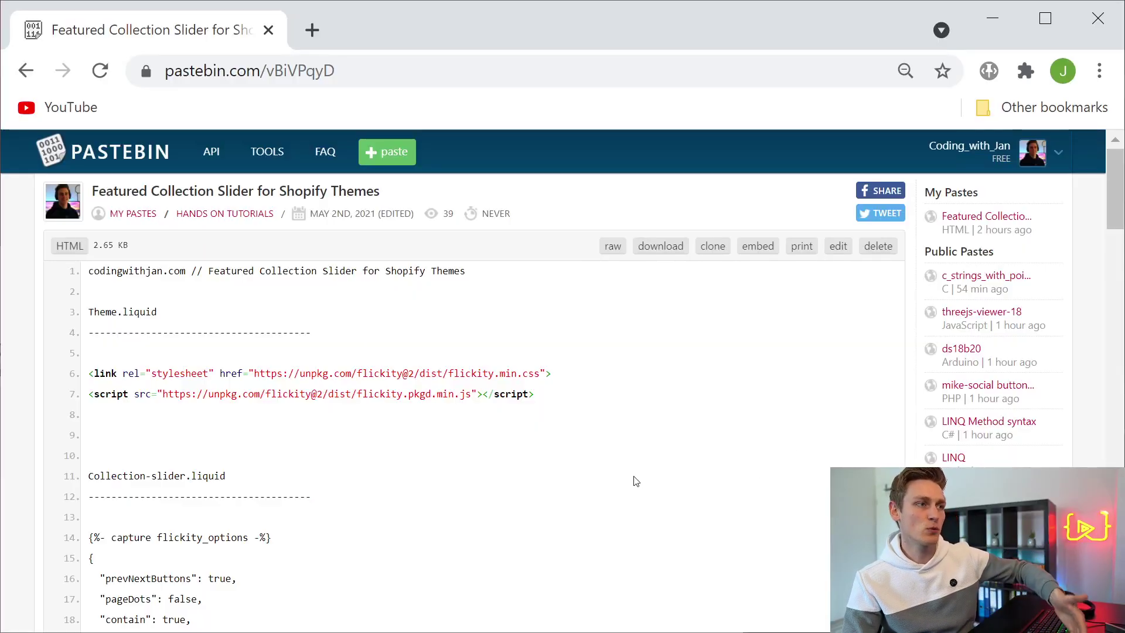
Scroll through the slider paste from the Flickity includes down to the styles
{"action": "scroll", "coordinate": [635, 481], "scroll_direction": "down", "scroll_amount": 15}
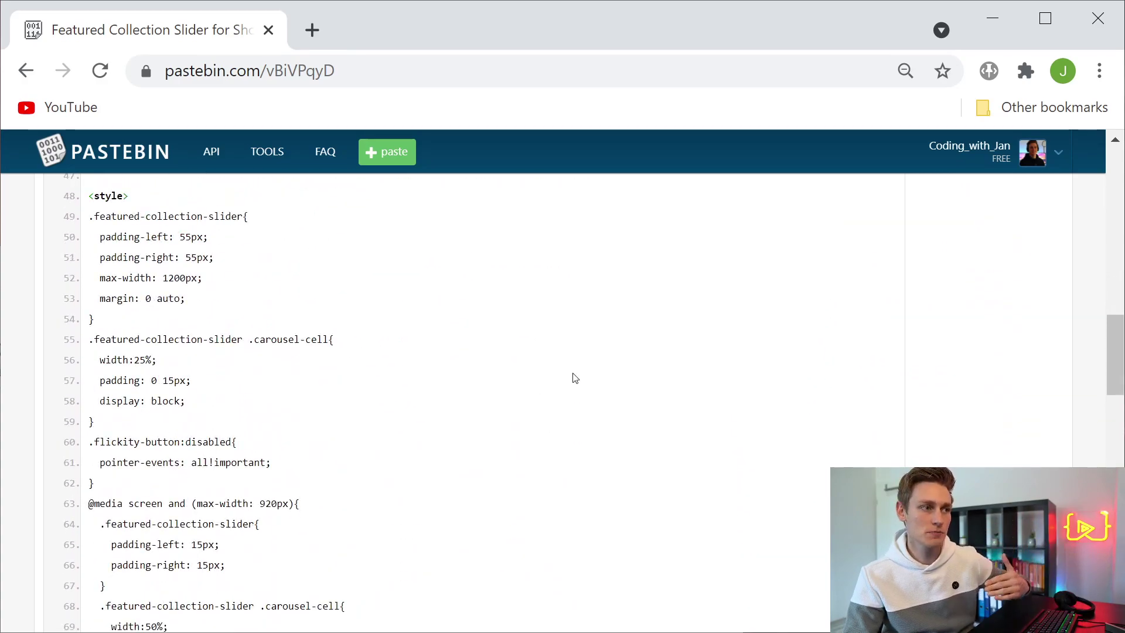
{"action": "scroll", "coordinate": [587, 378], "scroll_direction": "down", "scroll_amount": 12}
{"action": "scroll", "coordinate": [586, 445], "scroll_direction": "up", "scroll_amount": 20}
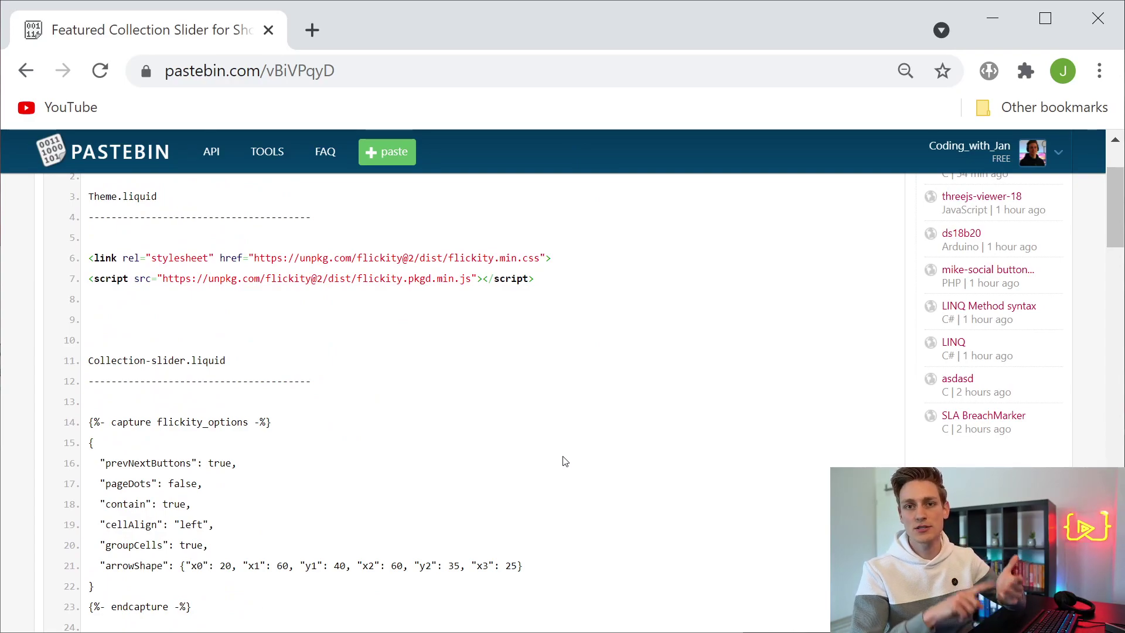
{"action": "scroll", "coordinate": [596, 426], "scroll_direction": "up", "scroll_amount": 2}
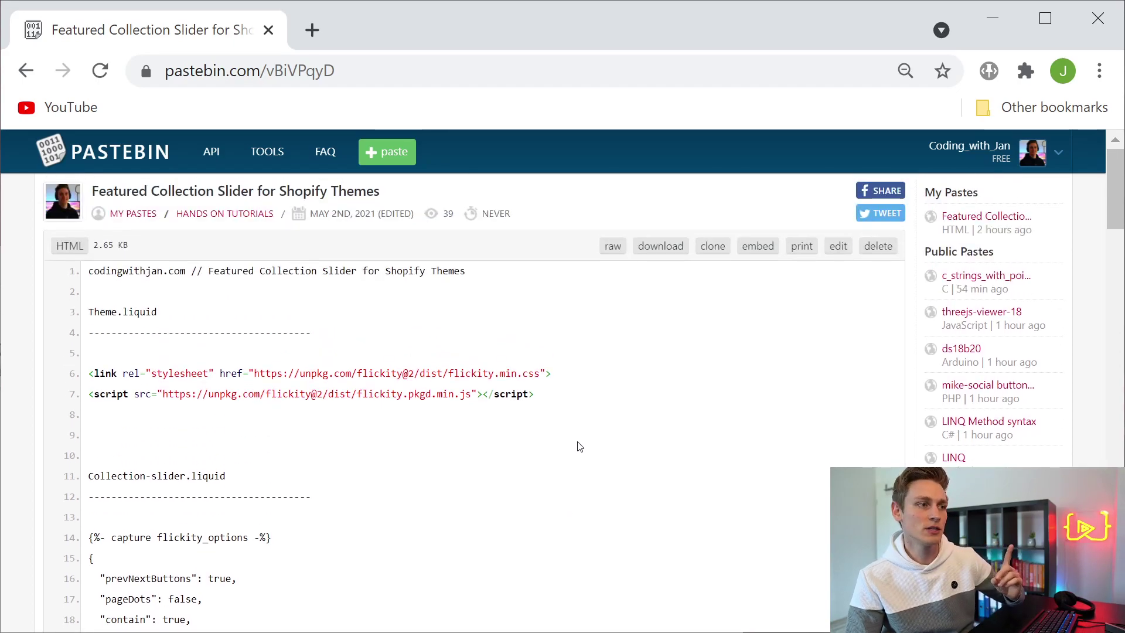
{"action": "scroll", "coordinate": [562, 440], "scroll_direction": "down", "scroll_amount": 10}
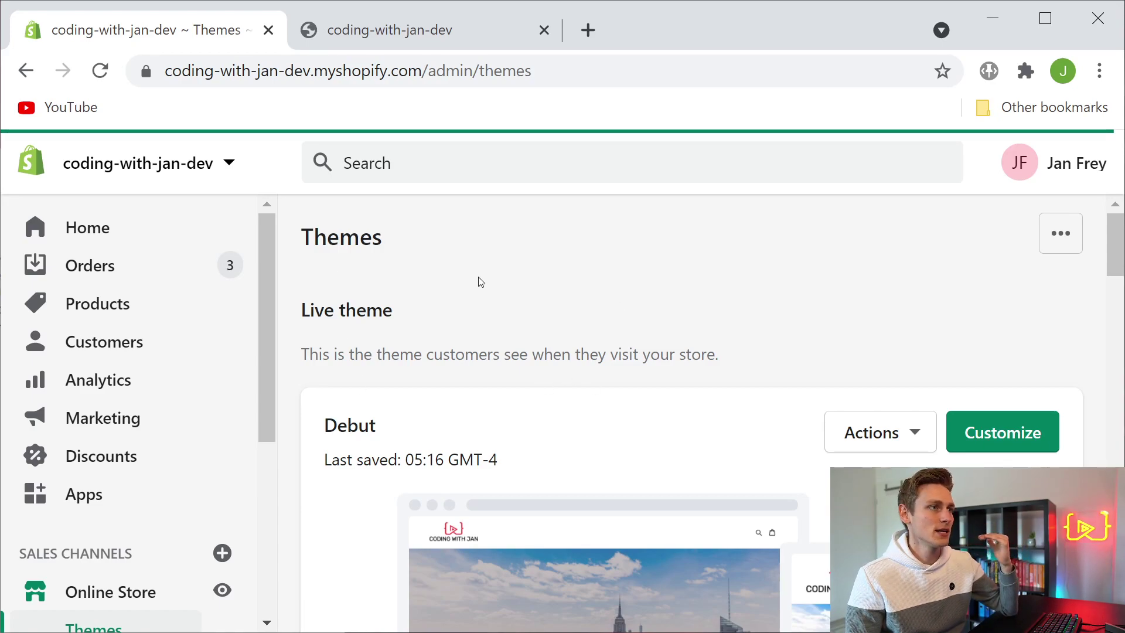
Duplicate the live Debut theme as a backup copy
{"action": "scroll", "coordinate": [480, 282], "scroll_direction": "down", "scroll_amount": 2}
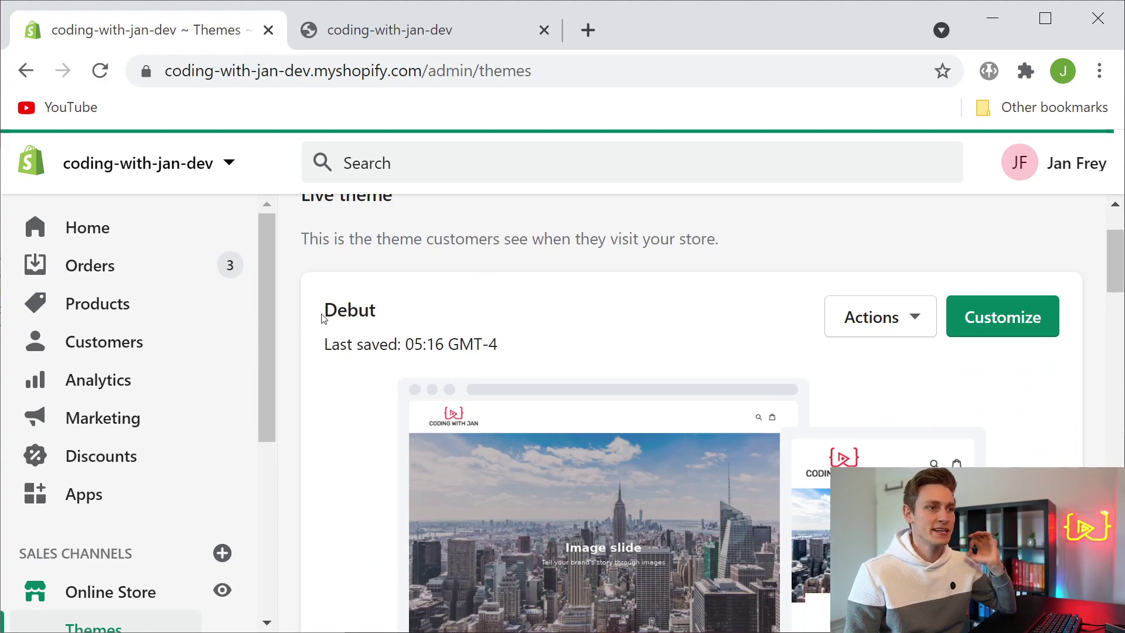
{"action": "mouse_move", "coordinate": [326, 314]}
{"action": "left_mouse_down"}
{"action": "mouse_move", "coordinate": [499, 346]}
{"action": "mouse_move", "coordinate": [333, 313]}
{"action": "left_mouse_up"}
{"action": "left_click", "coordinate": [412, 26]}
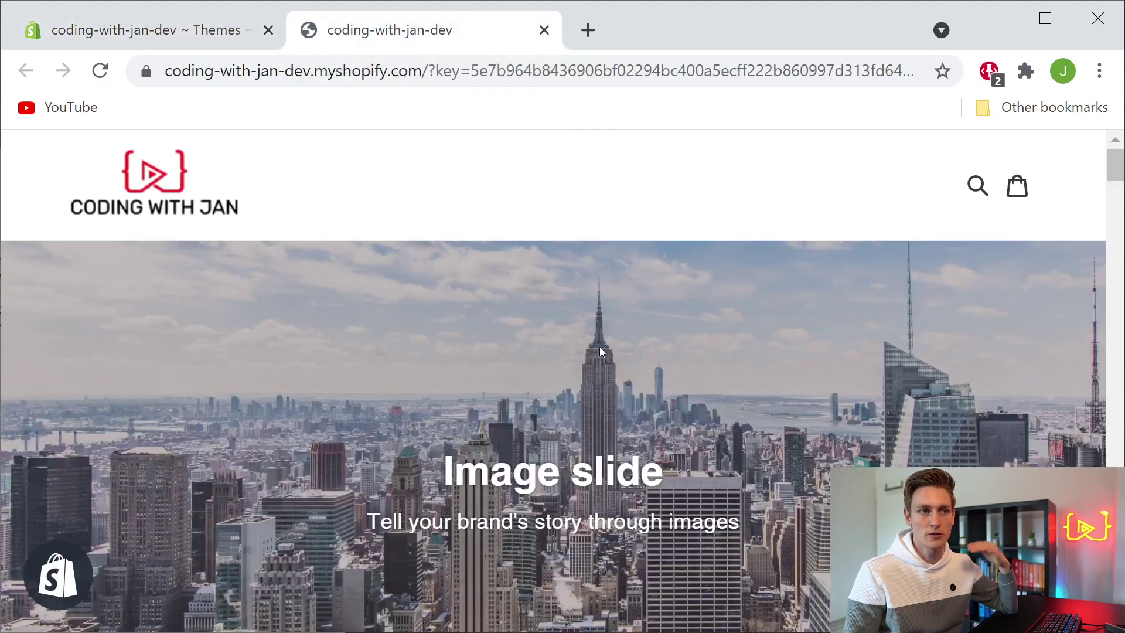
{"action": "scroll", "coordinate": [603, 348], "scroll_direction": "down", "scroll_amount": 15}
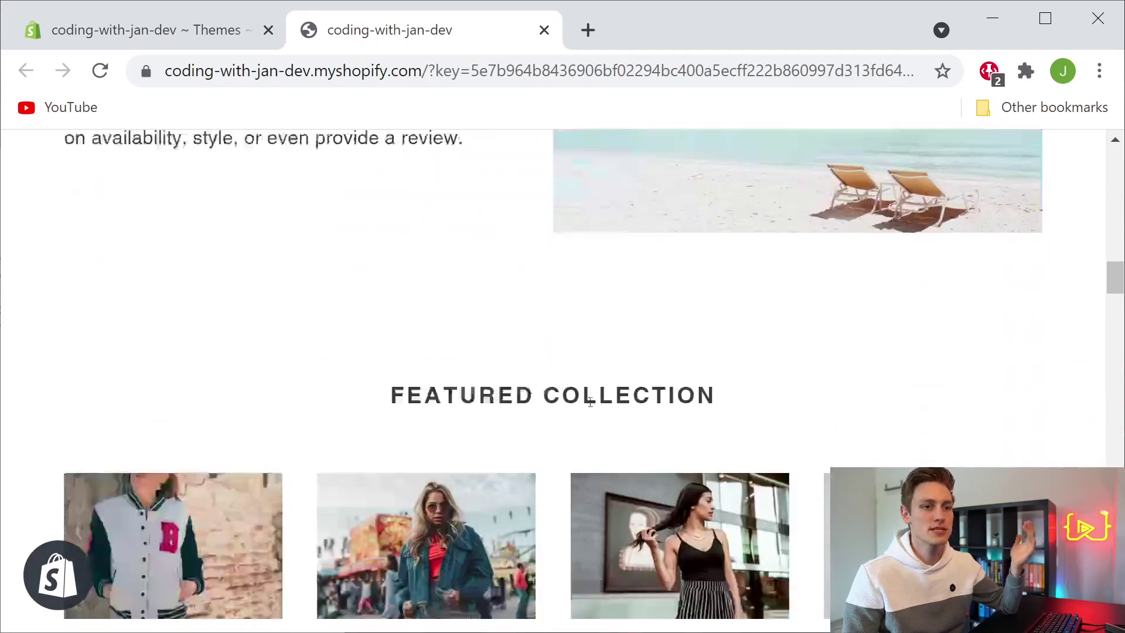
{"action": "scroll", "coordinate": [591, 402], "scroll_direction": "down", "scroll_amount": 5}
{"action": "left_click", "coordinate": [111, 35]}
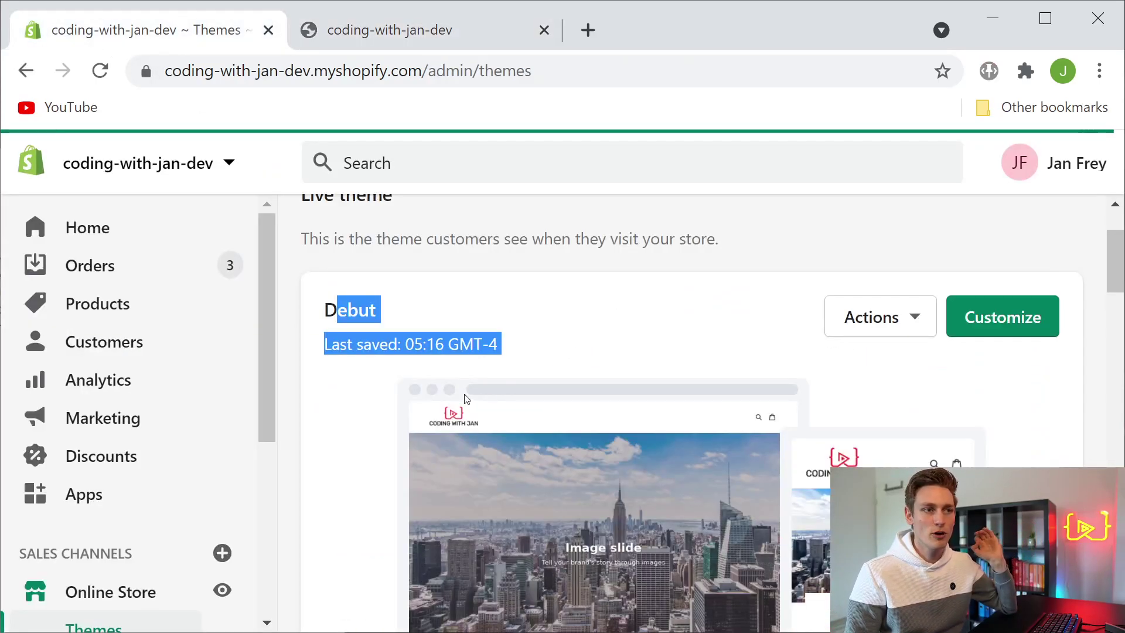
{"action": "left_click", "coordinate": [573, 310]}
{"action": "scroll", "coordinate": [588, 317], "scroll_direction": "down", "scroll_amount": 2}
{"action": "scroll", "coordinate": [585, 302], "scroll_direction": "up", "scroll_amount": 2}
{"action": "left_click", "coordinate": [873, 317]}
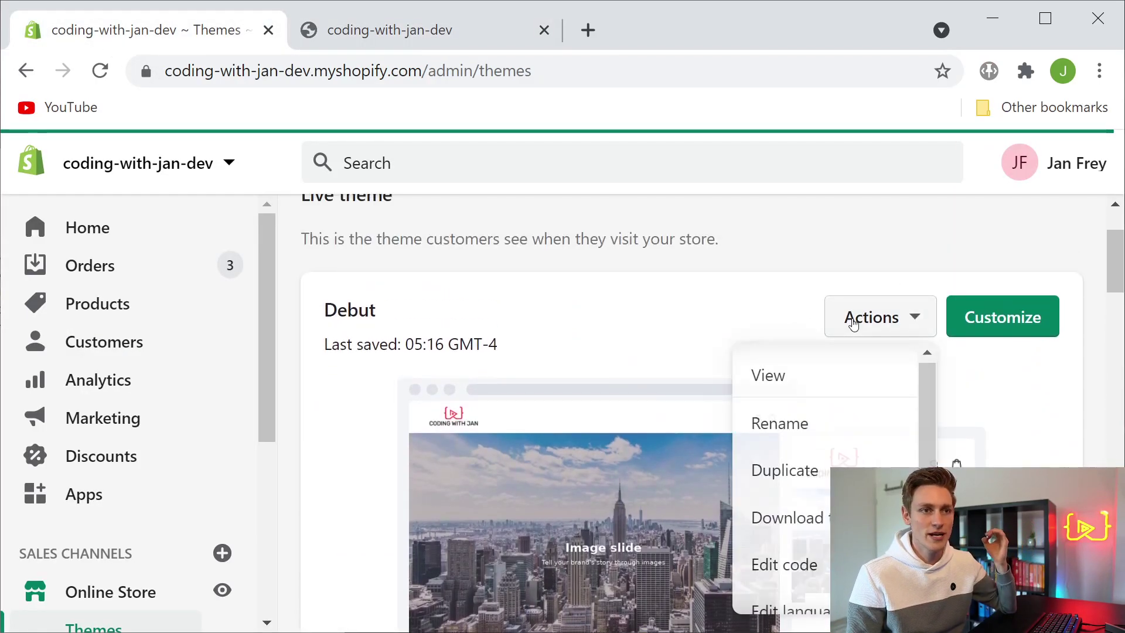
{"action": "left_click", "coordinate": [792, 481]}
Check the new Copy of Debut entry in the Theme library
{"action": "scroll", "coordinate": [387, 404], "scroll_direction": "down", "scroll_amount": 10}
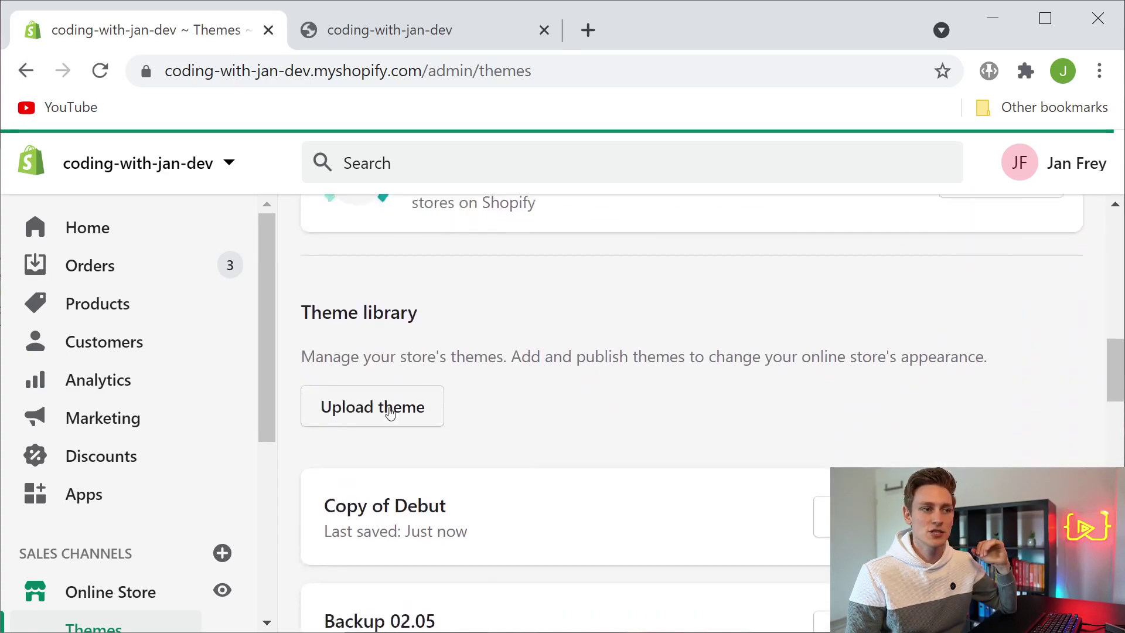
{"action": "left_click_drag", "start_coordinate": [325, 457], "coordinate": [495, 491]}
{"action": "left_click", "coordinate": [503, 493]}
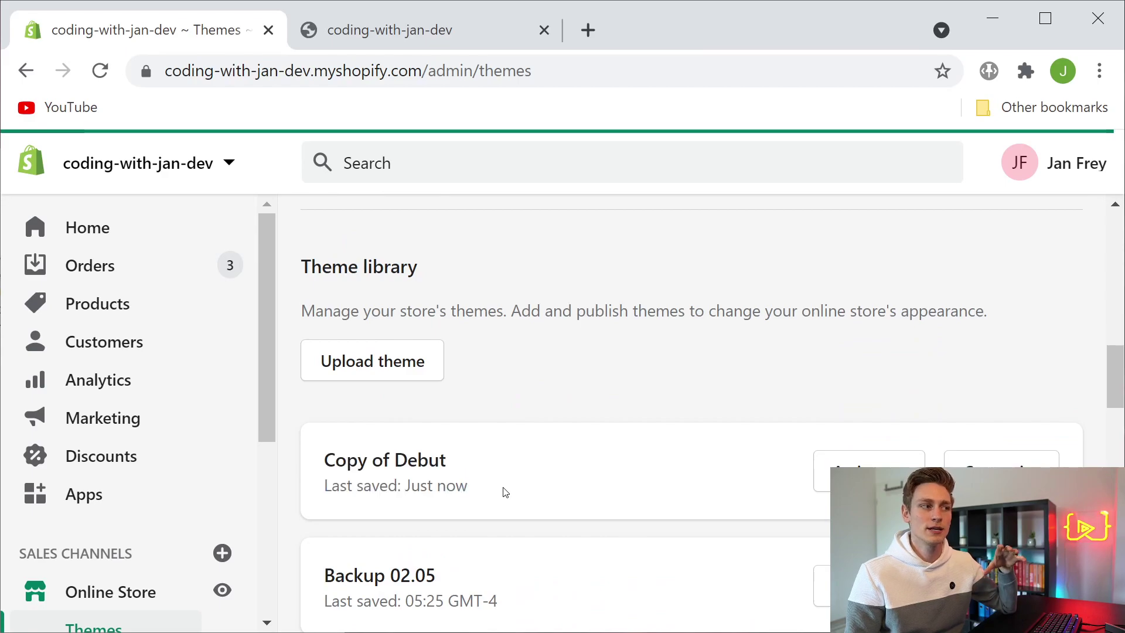
{"action": "scroll", "coordinate": [509, 469], "scroll_direction": "down", "scroll_amount": 2}
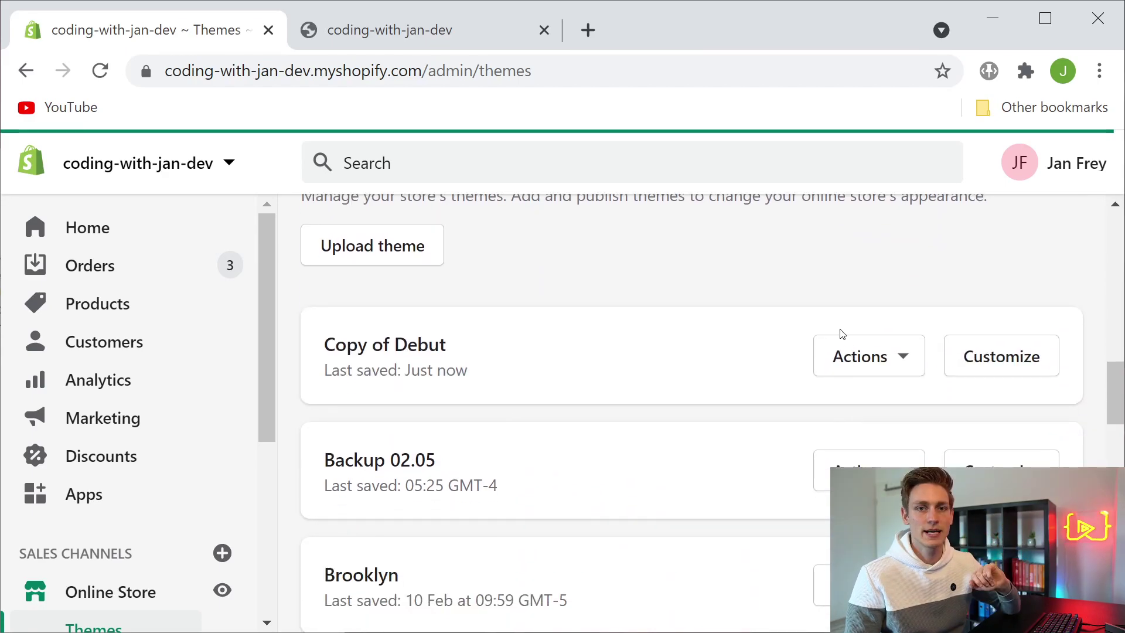
{"action": "left_click", "coordinate": [855, 355]}
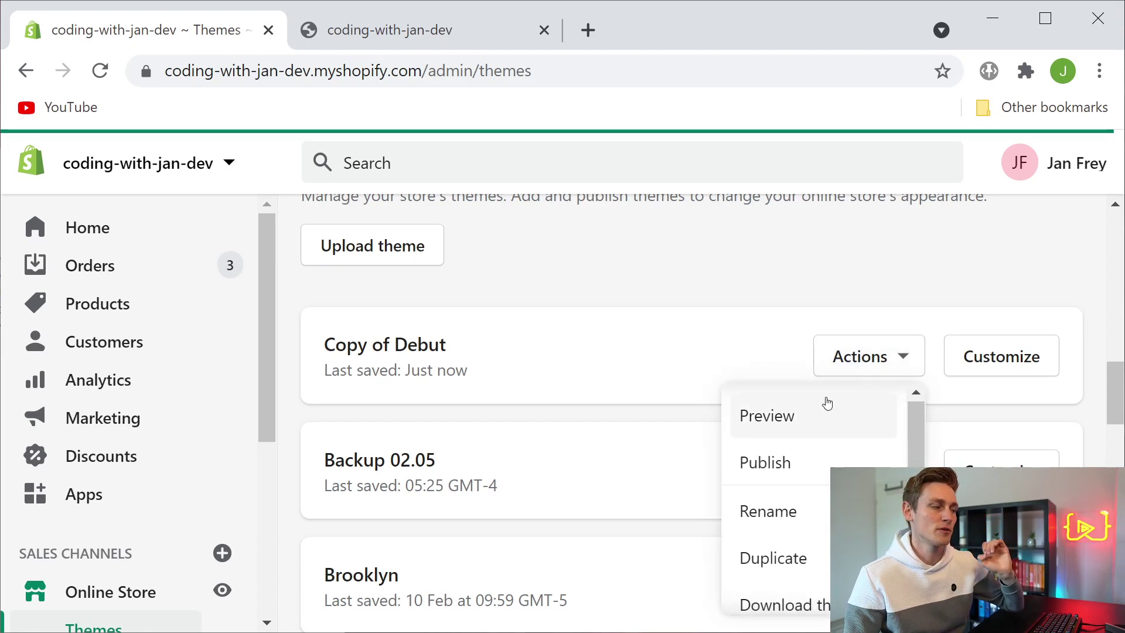
{"action": "scroll", "coordinate": [791, 472], "scroll_direction": "down", "scroll_amount": 3}
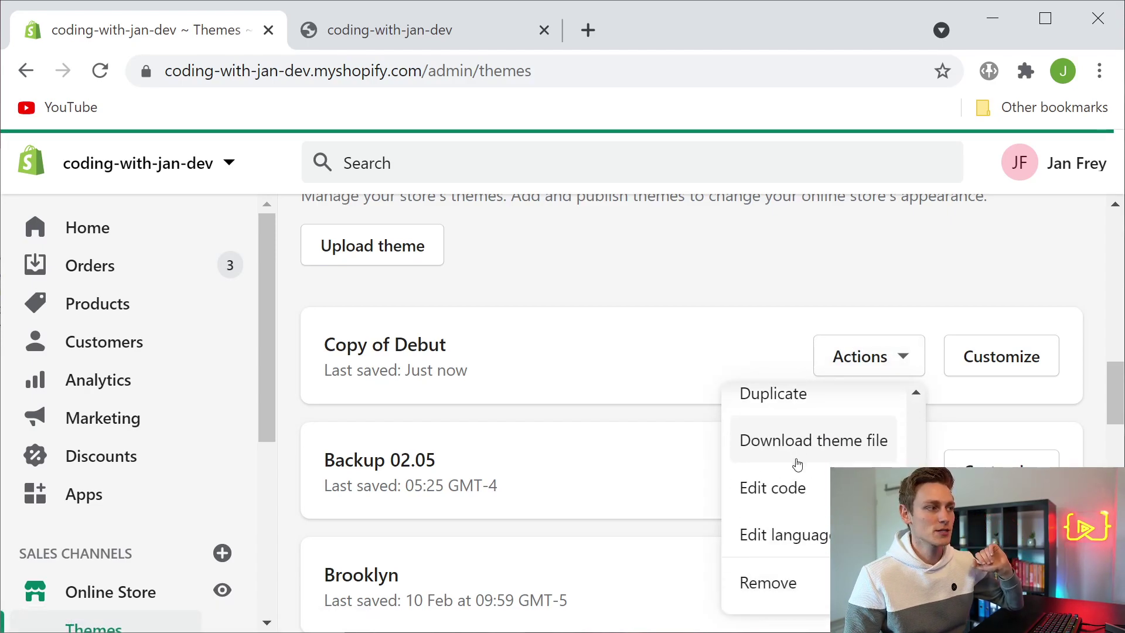
{"action": "scroll", "coordinate": [782, 497], "scroll_direction": "up", "scroll_amount": 3}
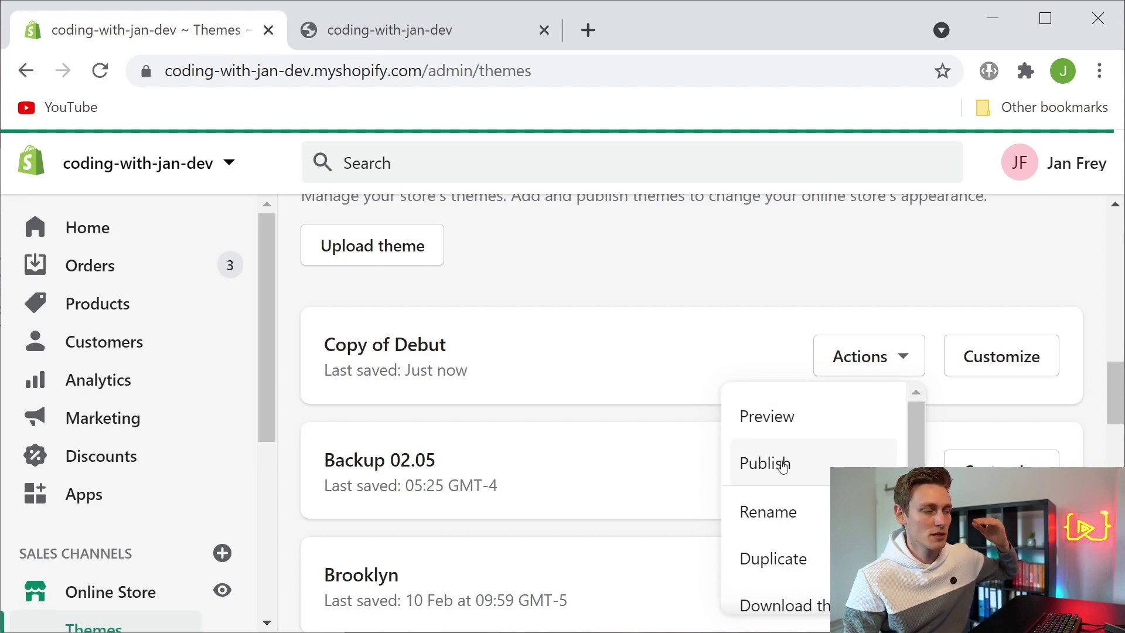
{"action": "left_click", "coordinate": [697, 354]}
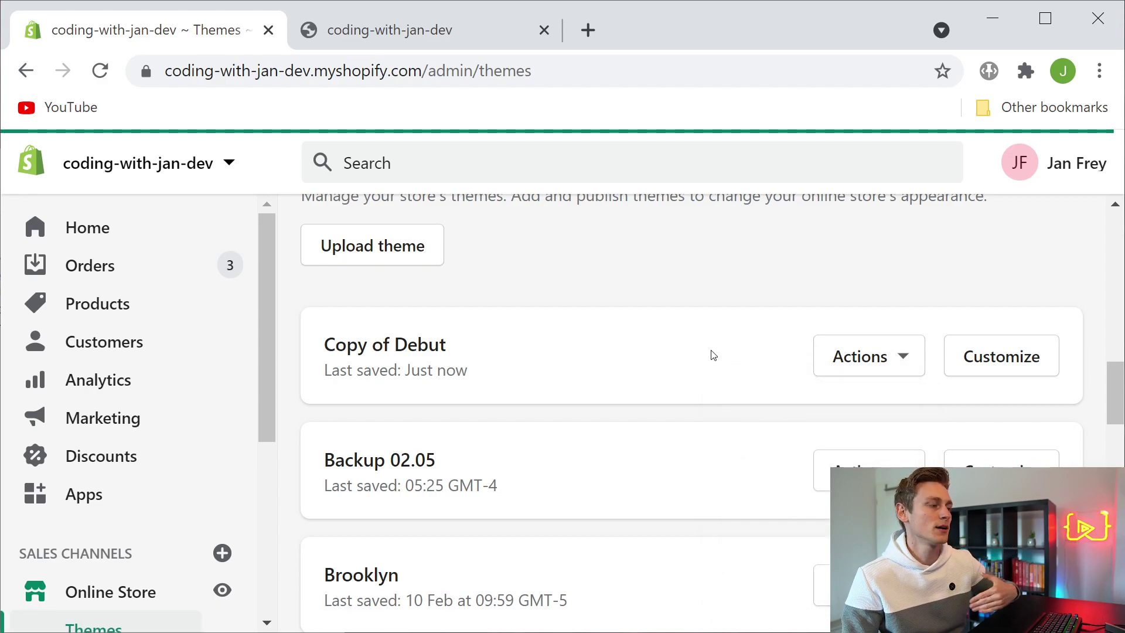
Open the code editor for the live Debut theme
{"action": "scroll", "coordinate": [720, 375], "scroll_direction": "up", "scroll_amount": 8}
{"action": "scroll", "coordinate": [715, 369], "scroll_direction": "down", "scroll_amount": 2}
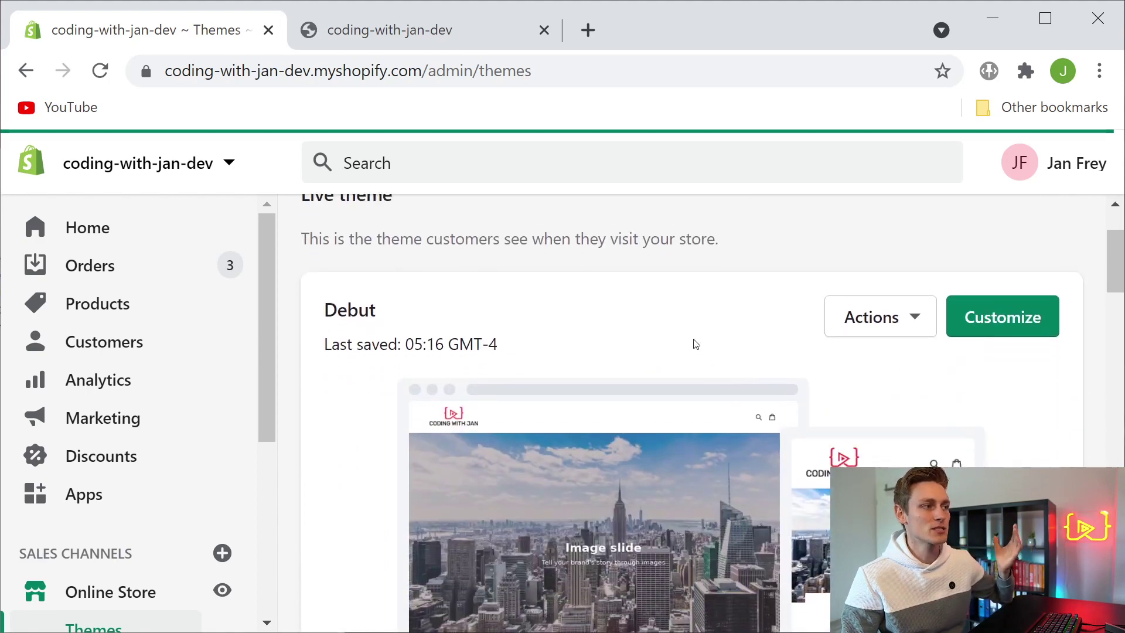
{"action": "left_click", "coordinate": [875, 323]}
{"action": "scroll", "coordinate": [815, 404], "scroll_direction": "down", "scroll_amount": 1}
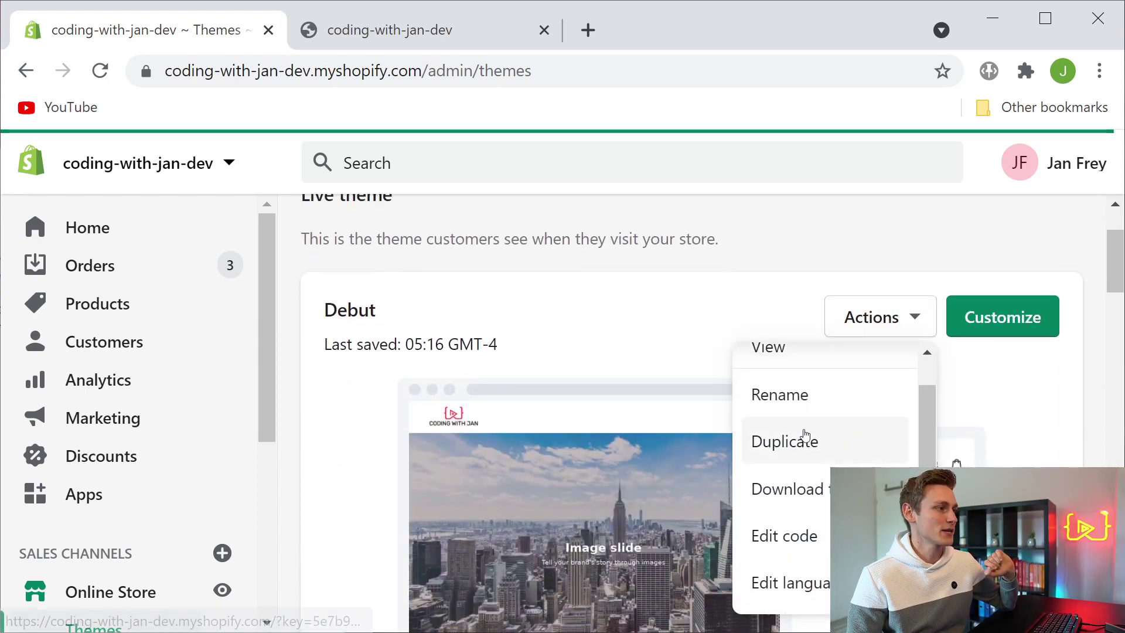
{"action": "left_click", "coordinate": [771, 545]}
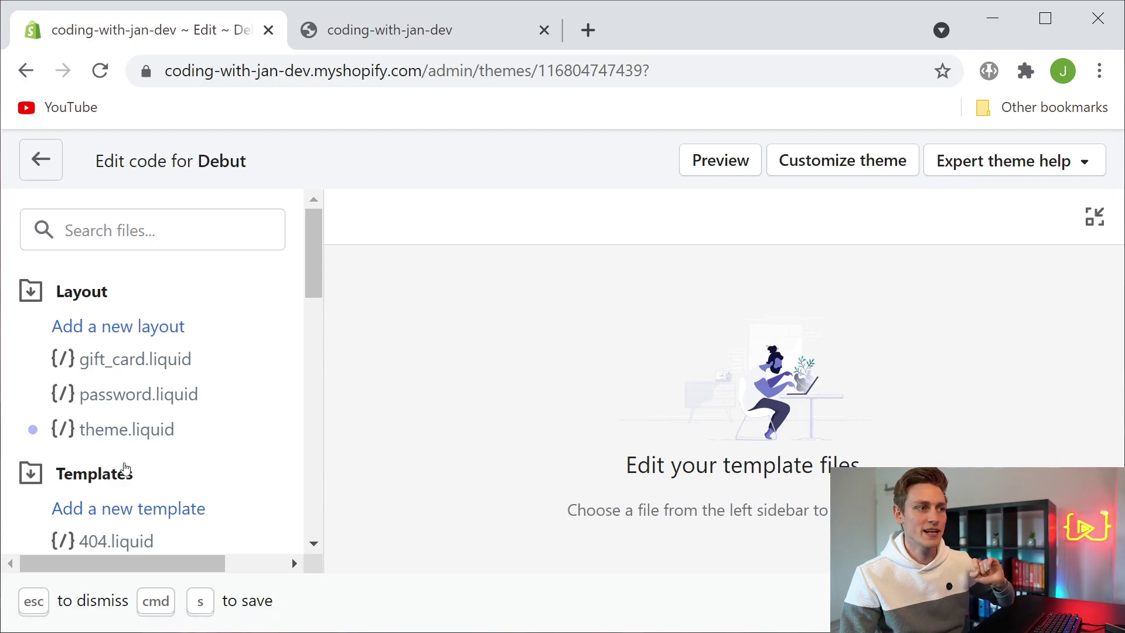
In theme.liquid, insert blank lines just above the closing </body> tag
{"action": "left_click", "coordinate": [130, 432]}
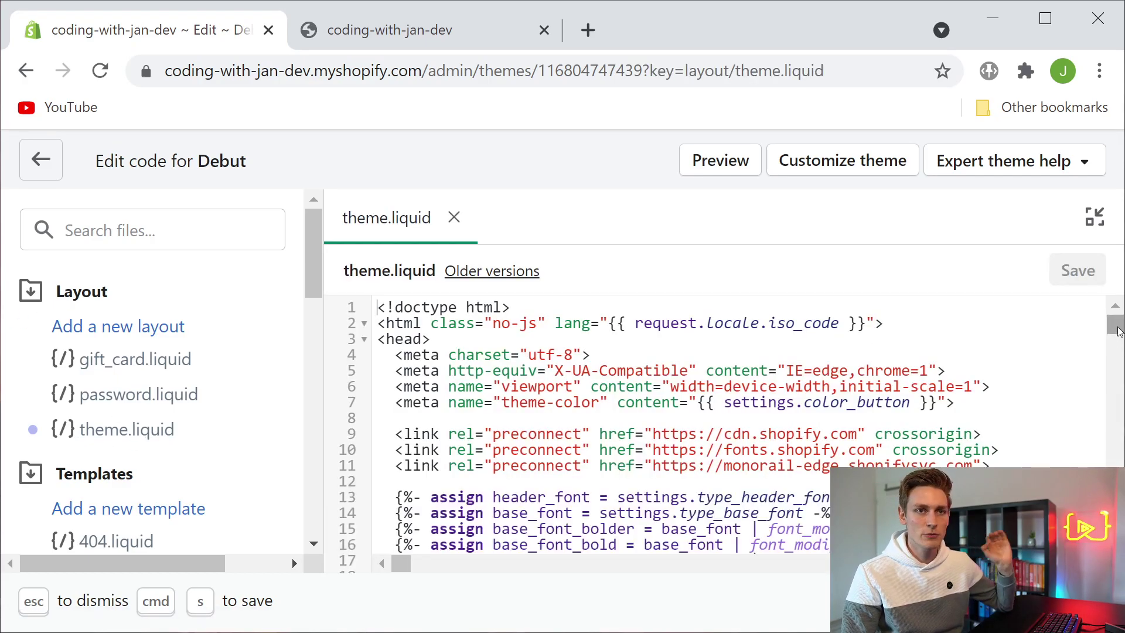
{"action": "left_click_drag", "start_coordinate": [1119, 331], "coordinate": [1118, 560]}
{"action": "left_click_drag", "start_coordinate": [468, 400], "coordinate": [386, 397]}
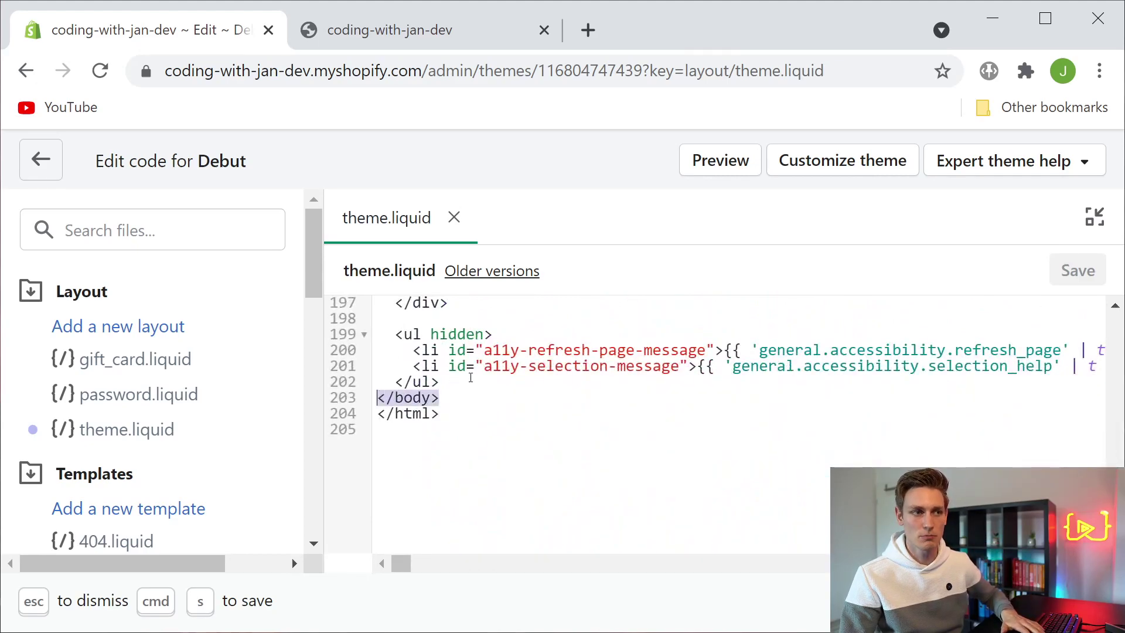
{"action": "left_click", "coordinate": [470, 378]}
{"action": "key", "text": "Return"}
{"action": "key", "text": "Return"}
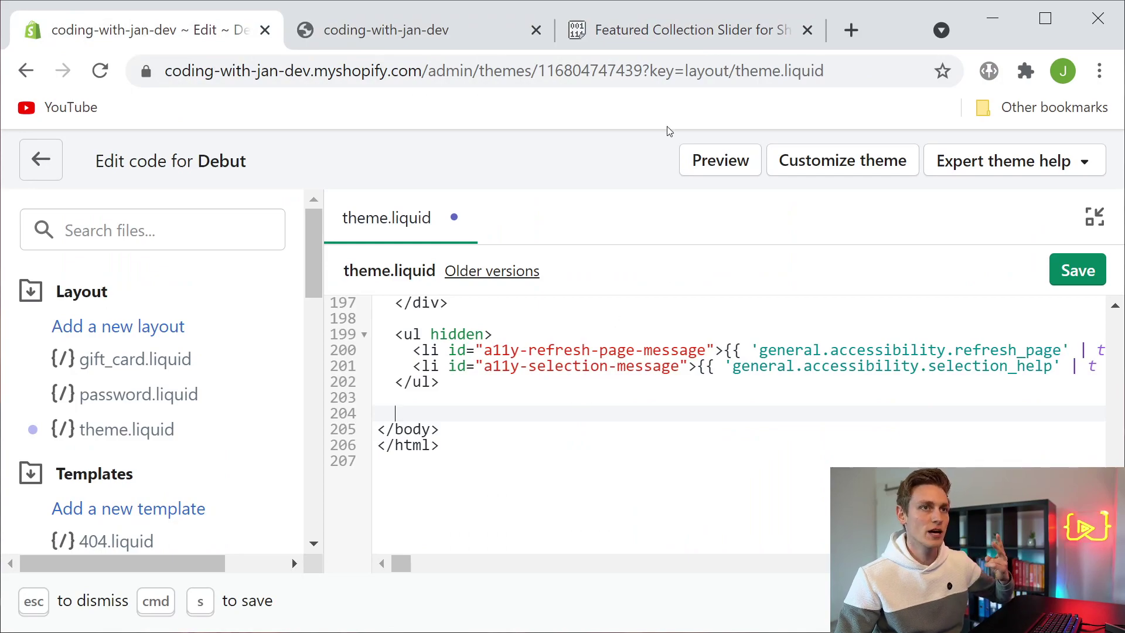
Paste the Flickity stylesheet and script tags from Pastebin and fix their indentation
{"action": "left_click", "coordinate": [607, 43]}
{"action": "left_click_drag", "start_coordinate": [519, 434], "coordinate": [115, 369]}
{"action": "left_click", "coordinate": [155, 30]}
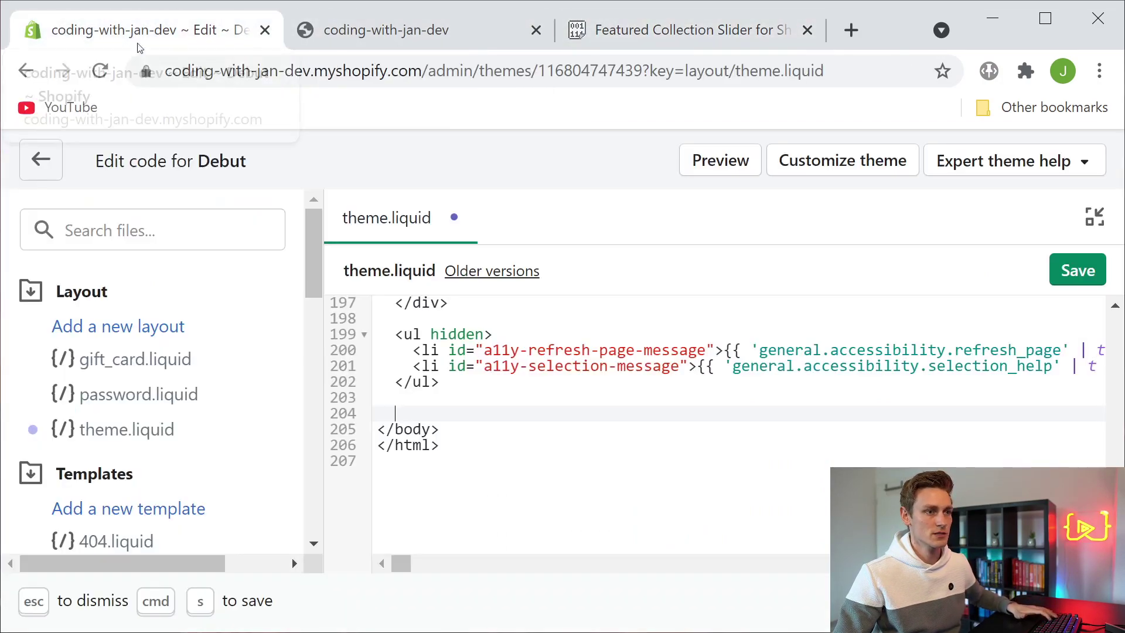
{"action": "type", "text": "<link rel=\"stylesheet\" href=\"https://unpkg.com/flickity@2/dist/flickity.min.css\"> <script src=\"https://unpkg.com/flickity@2/dist/flickity.pkgd.min.js\"></script>"}
{"action": "left_click_drag", "start_coordinate": [388, 410], "coordinate": [1104, 413]}
{"action": "key", "text": "shift+Tab"}
{"action": "left_click_drag", "start_coordinate": [379, 413], "coordinate": [1071, 429]}
{"action": "key", "text": "Tab"}
Select flickity@ in the pasted script URL
{"action": "left_click", "coordinate": [564, 461]}
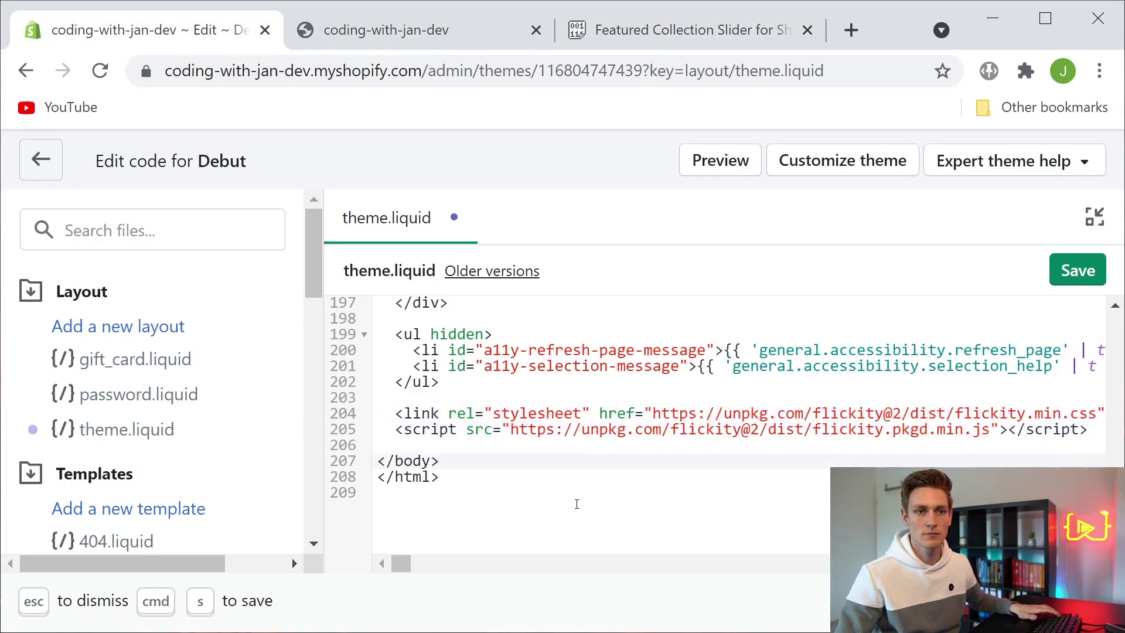
{"action": "left_click", "coordinate": [677, 451]}
{"action": "left_click", "coordinate": [692, 428]}
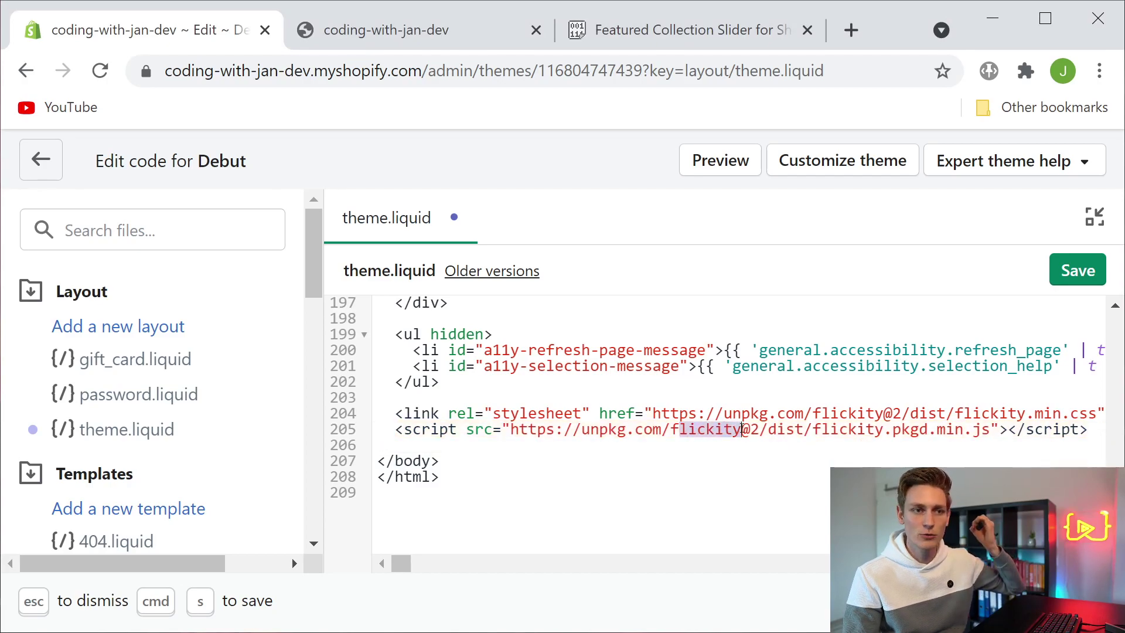
{"action": "left_click_drag", "start_coordinate": [671, 429], "coordinate": [610, 392]}
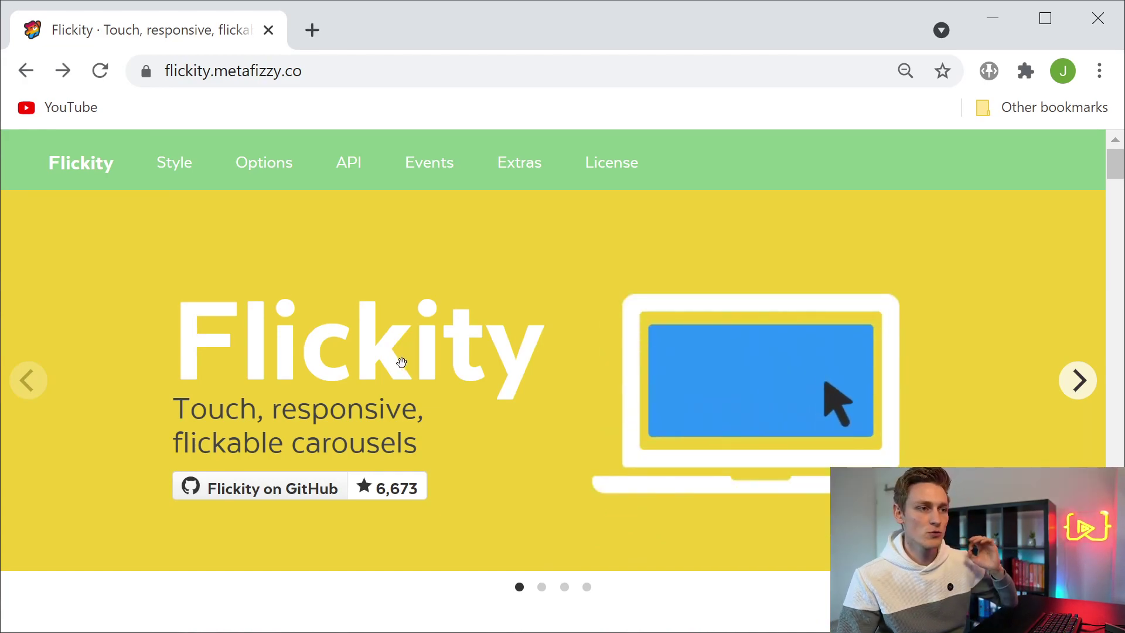
Look over Flickity's CDN links and commercial licence on GitHub
{"action": "left_click", "coordinate": [300, 492]}
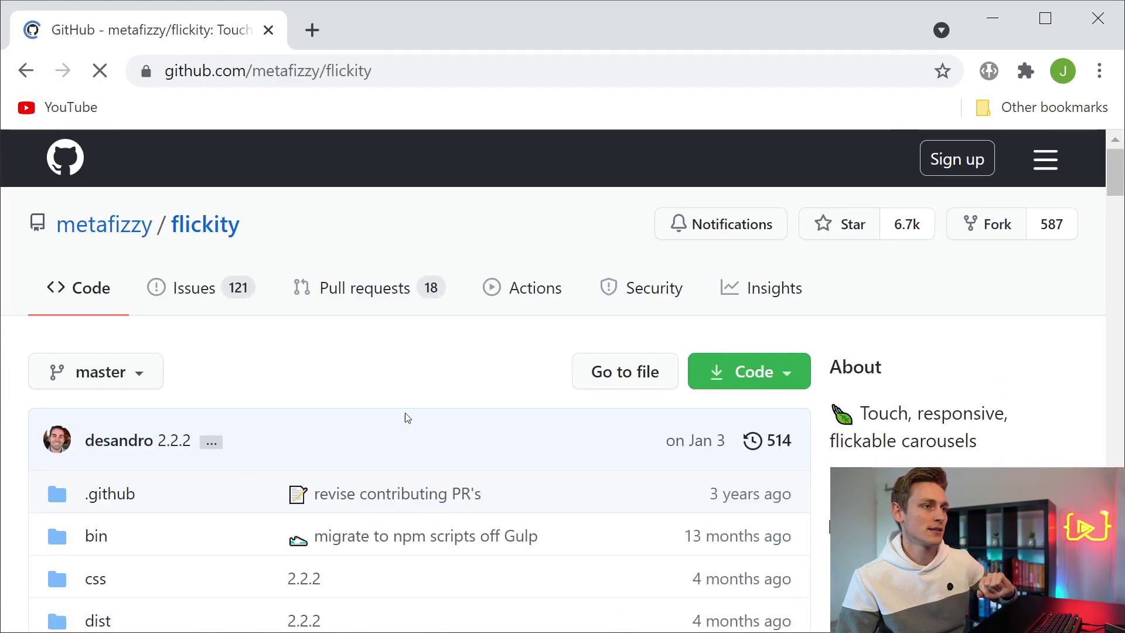
{"action": "scroll", "coordinate": [463, 399], "scroll_direction": "down", "scroll_amount": 5}
{"action": "scroll", "coordinate": [391, 422], "scroll_direction": "down", "scroll_amount": 15}
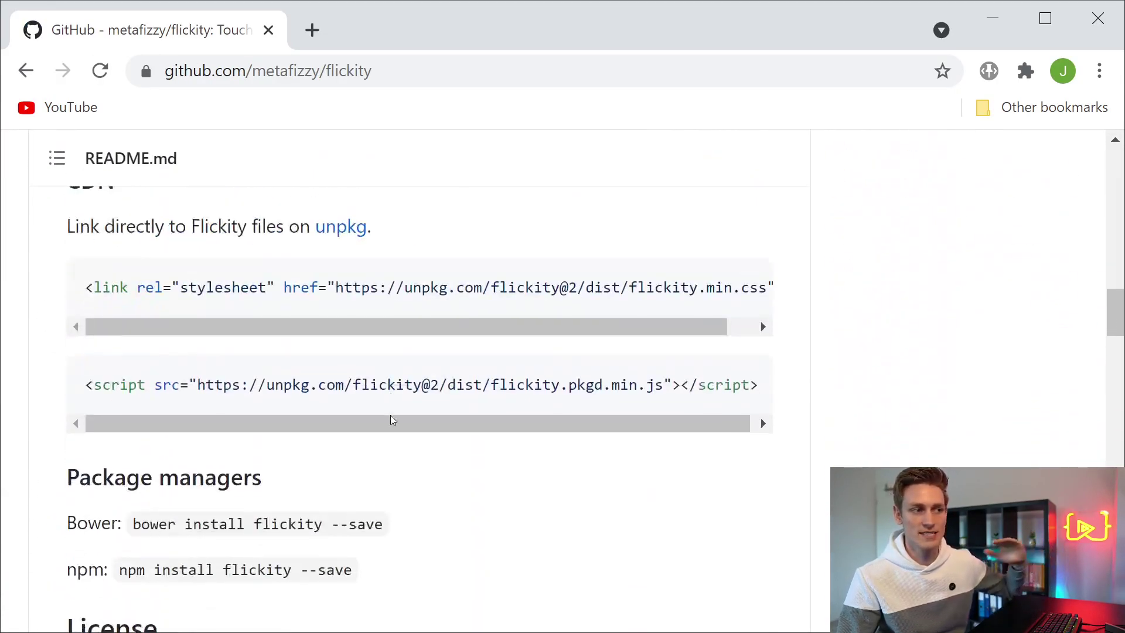
{"action": "scroll", "coordinate": [390, 413], "scroll_direction": "down", "scroll_amount": 12}
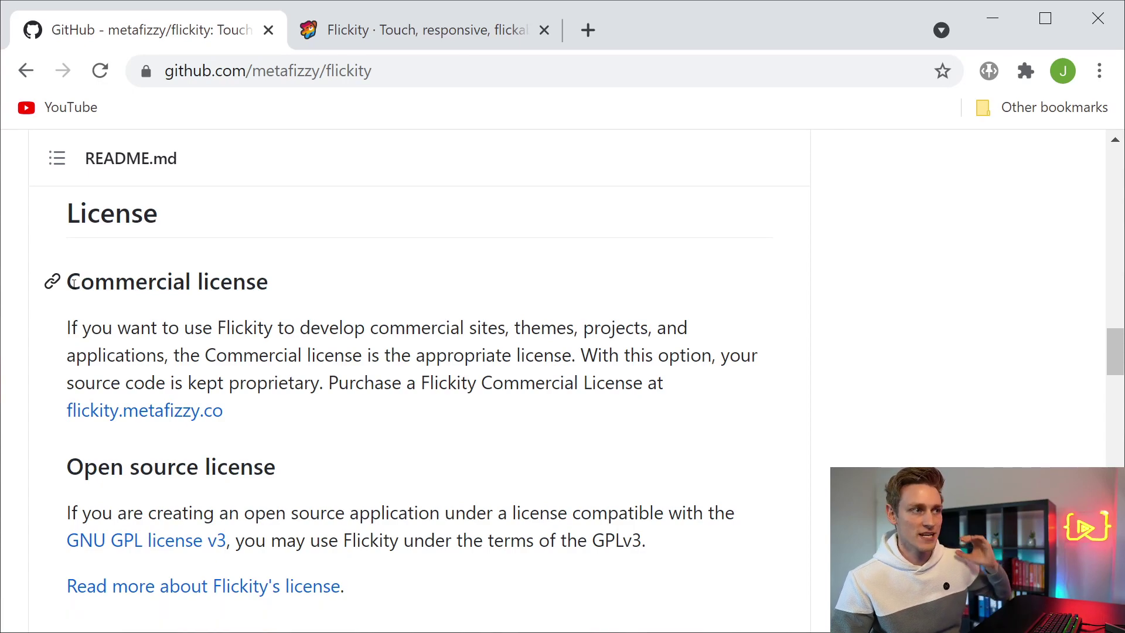
{"action": "left_click_drag", "start_coordinate": [73, 282], "coordinate": [293, 288]}
{"action": "left_click", "coordinate": [394, 31]}
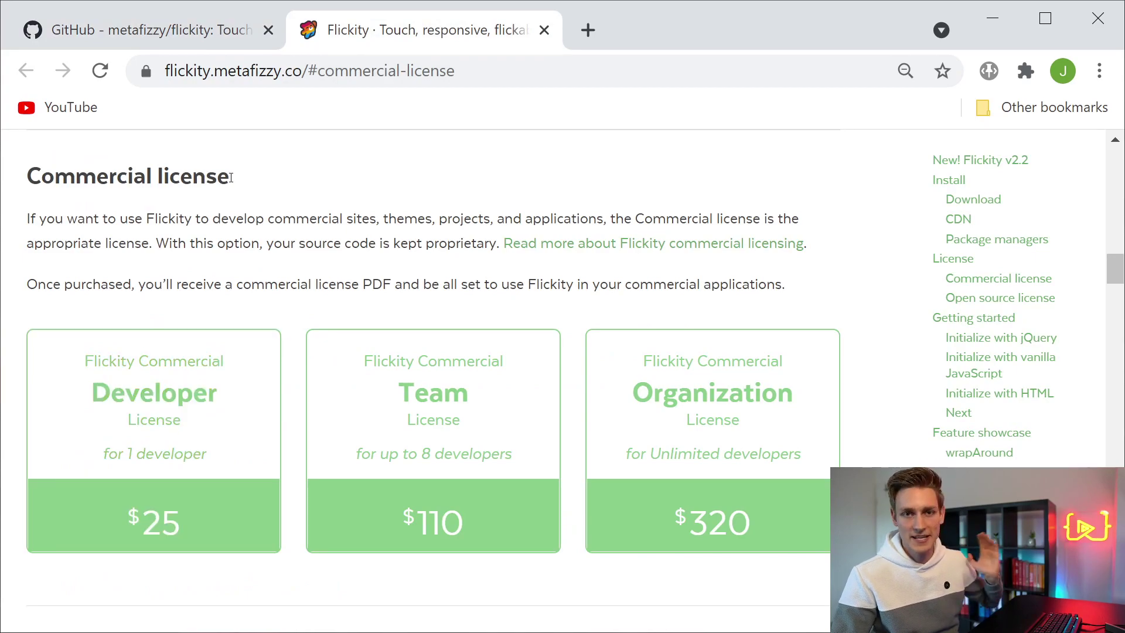
Save theme.liquid with the Flickity stylesheet and script tags in place
{"action": "scroll", "coordinate": [236, 208], "scroll_direction": "down", "scroll_amount": 4}
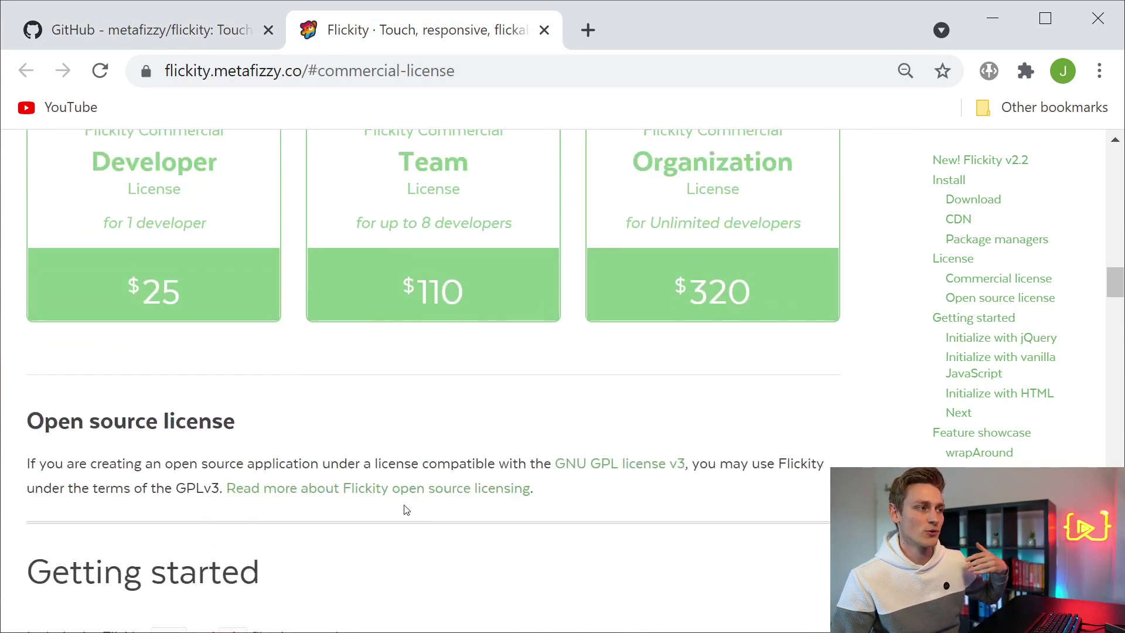
{"action": "scroll", "coordinate": [409, 510], "scroll_direction": "up", "scroll_amount": 4}
{"action": "scroll", "coordinate": [263, 234], "scroll_direction": "down", "scroll_amount": 2}
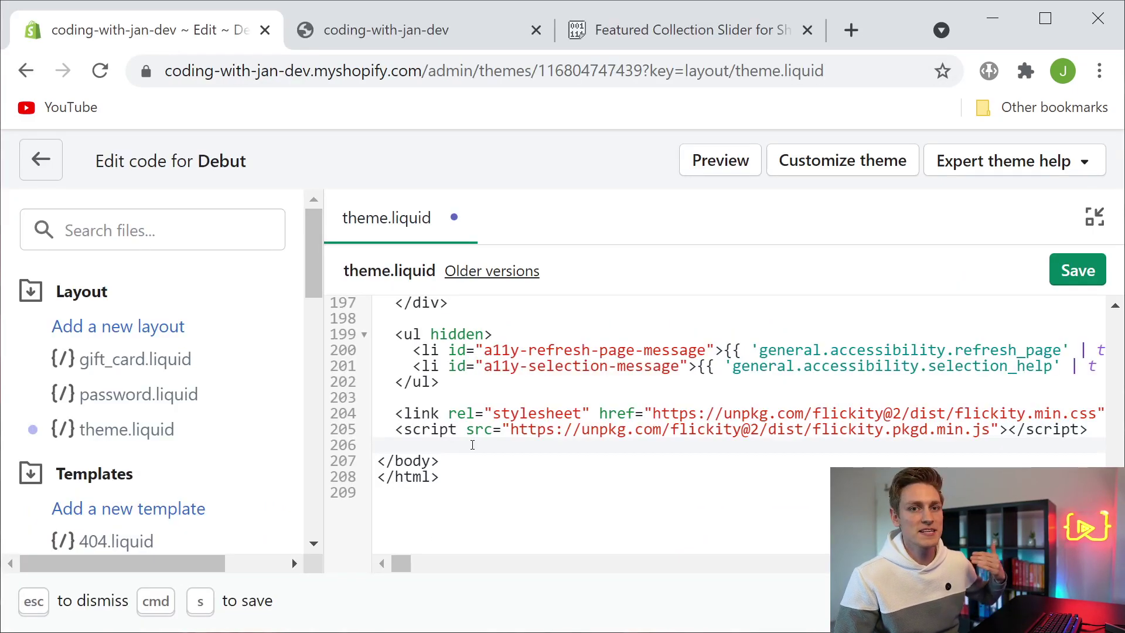
{"action": "left_click_drag", "start_coordinate": [472, 444], "coordinate": [362, 416]}
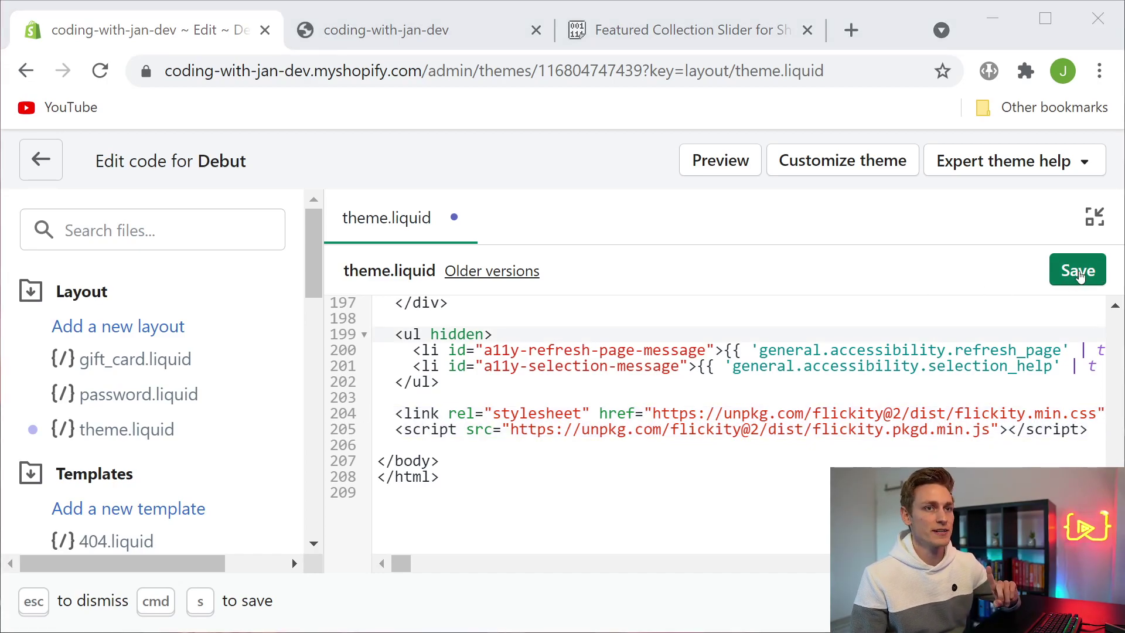
{"action": "left_click", "coordinate": [1079, 275]}
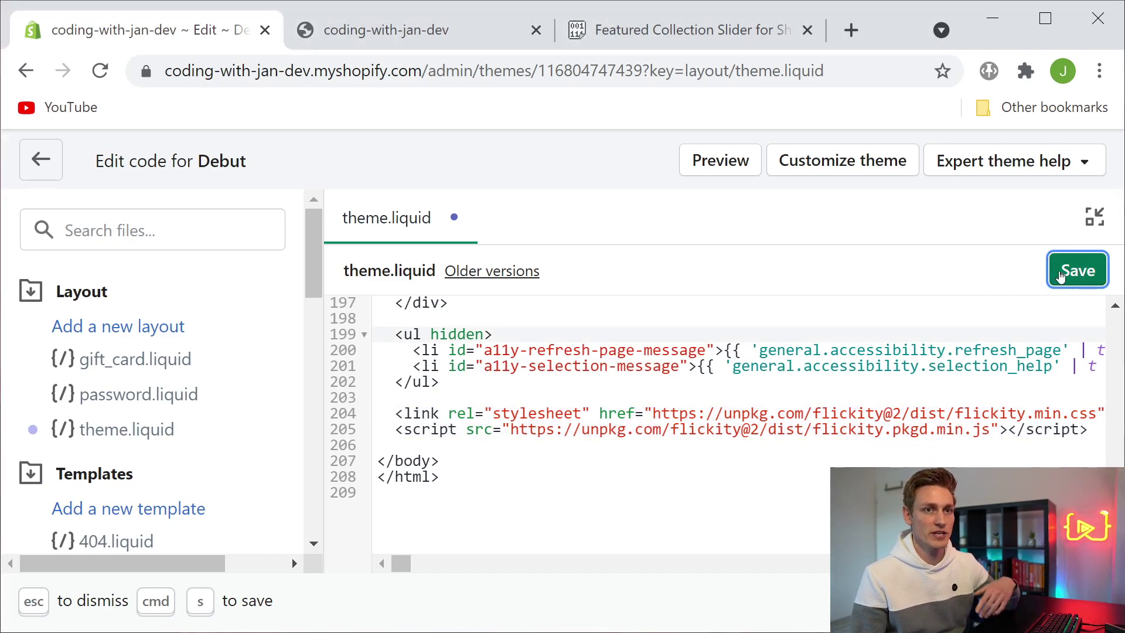
Create a new section named collection-slider in the Debut Sections folder
{"action": "left_click", "coordinate": [454, 217]}
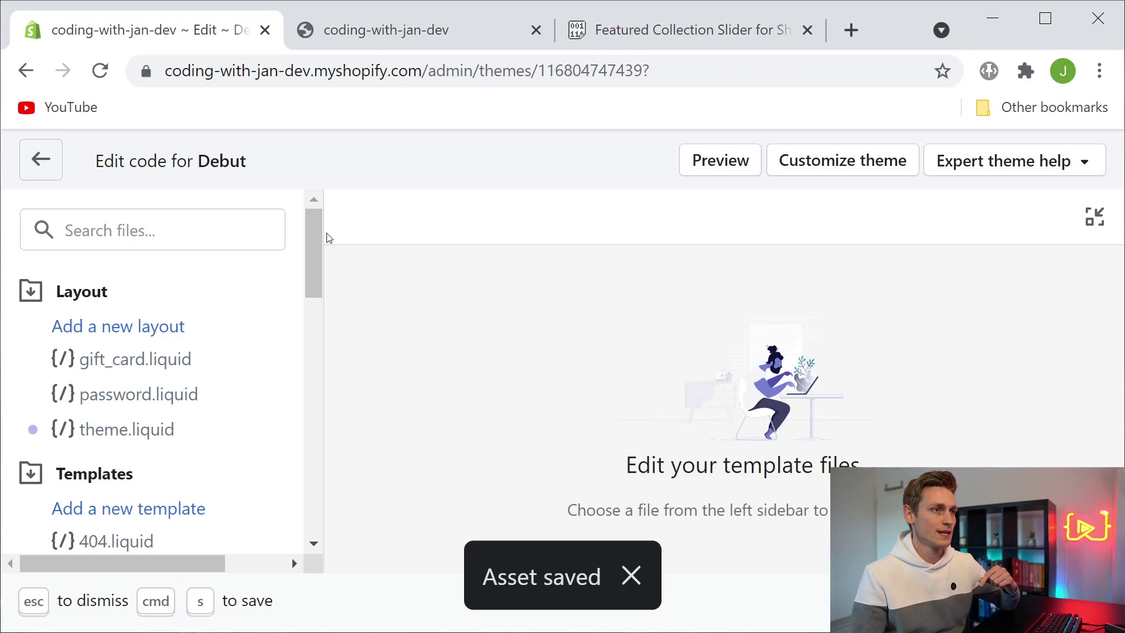
{"action": "left_click_drag", "start_coordinate": [314, 234], "coordinate": [310, 495]}
{"action": "left_click", "coordinate": [70, 366]}
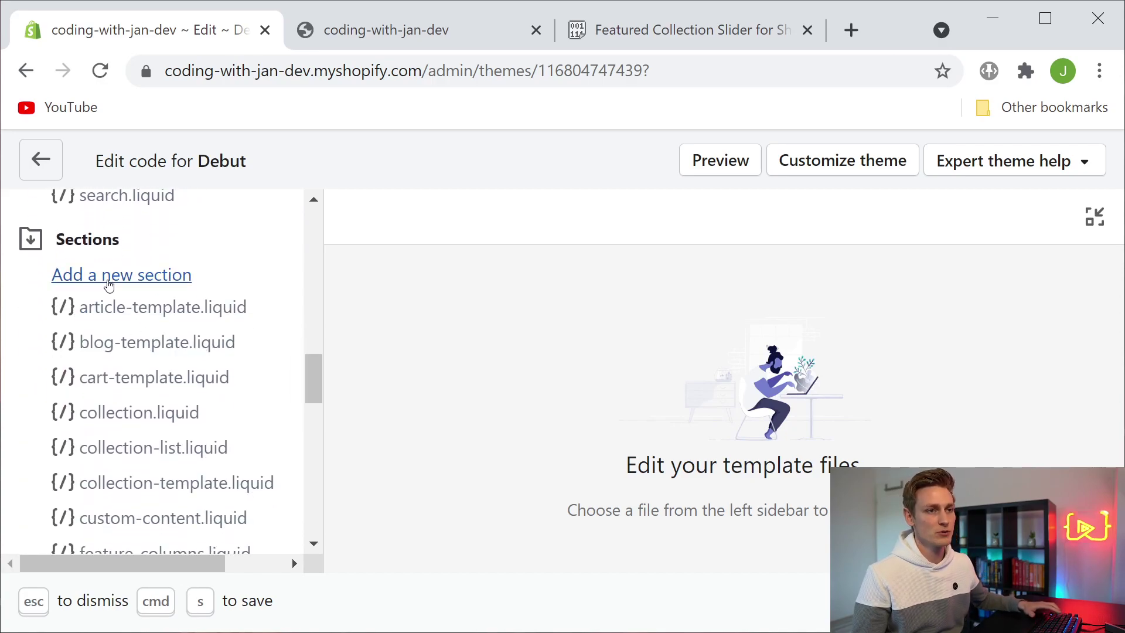
{"action": "left_click", "coordinate": [108, 285]}
{"action": "left_click", "coordinate": [513, 266]}
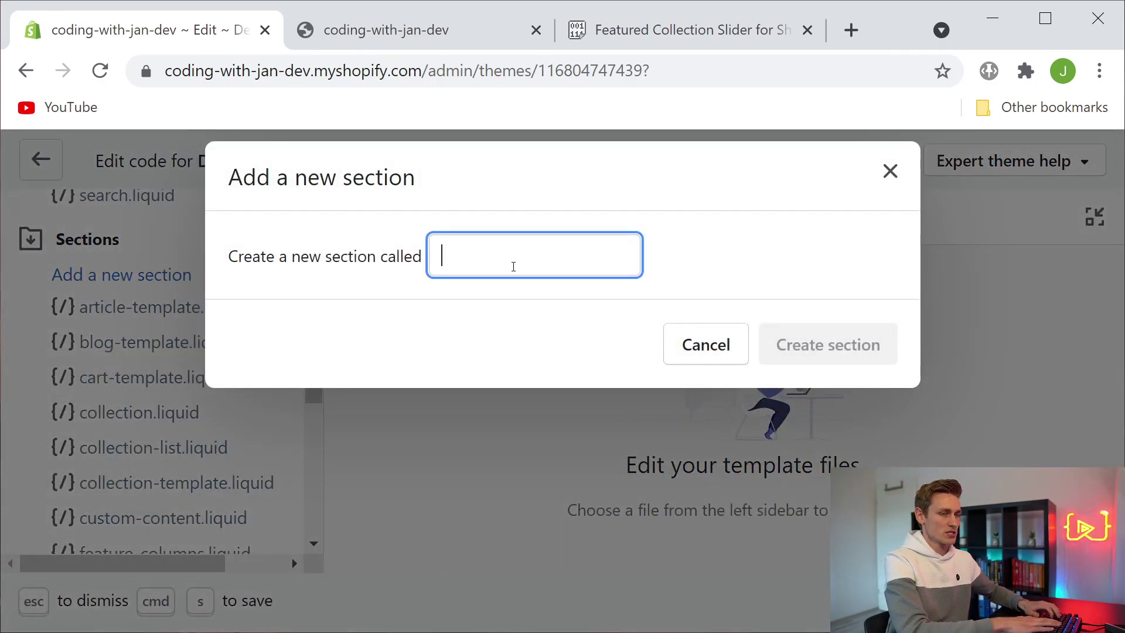
{"action": "type", "text": "collection-"}
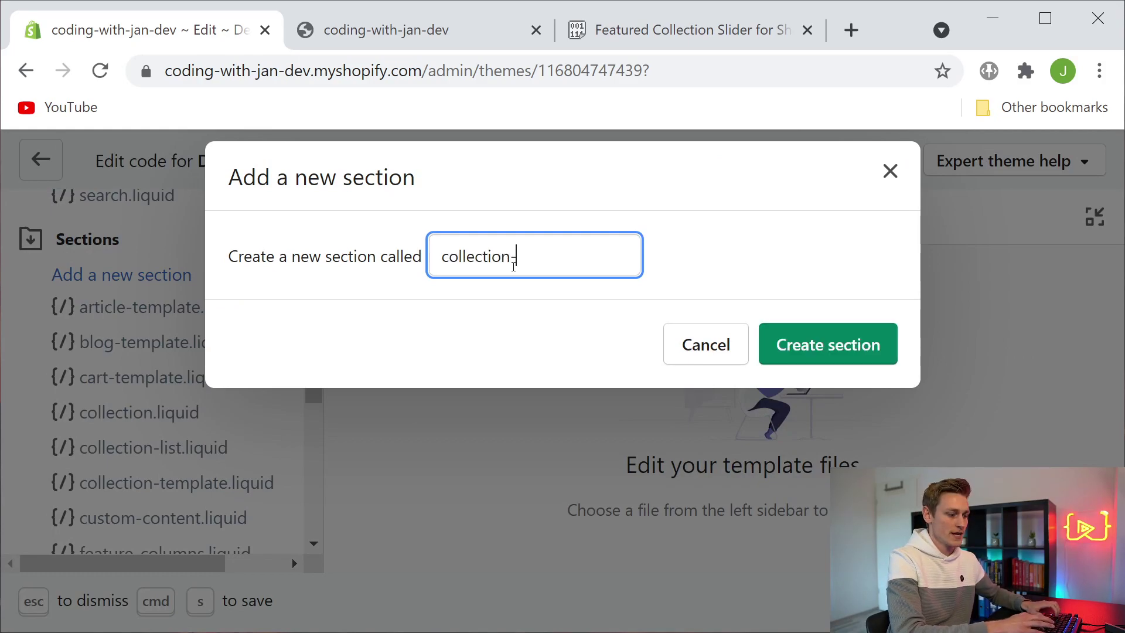
{"action": "type", "text": "slider-"}
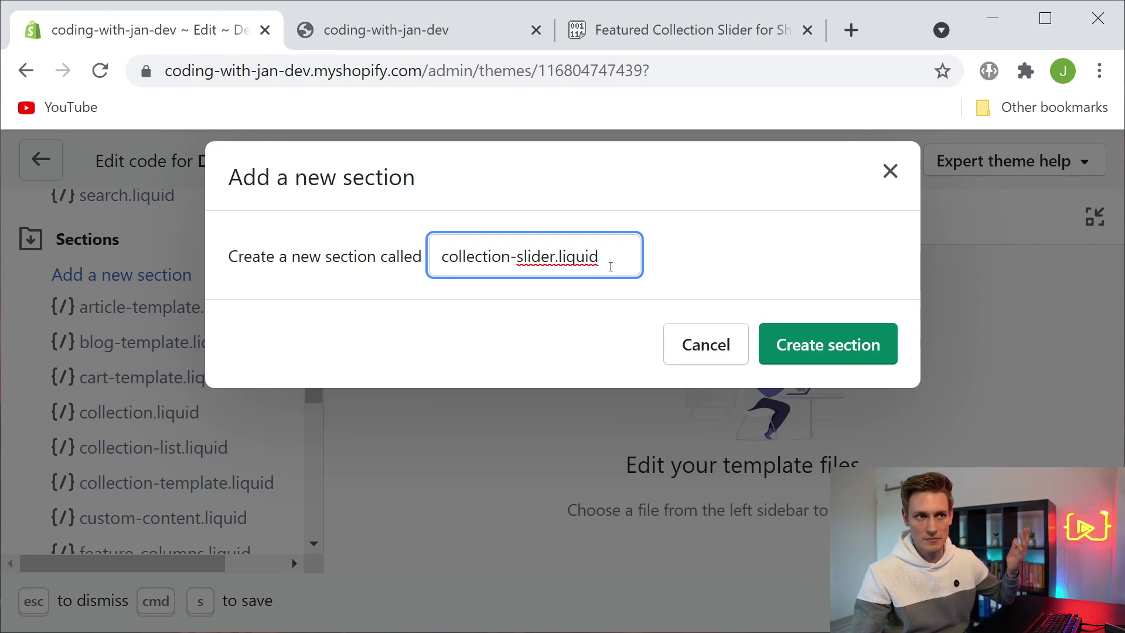
{"action": "left_click", "coordinate": [804, 347]}
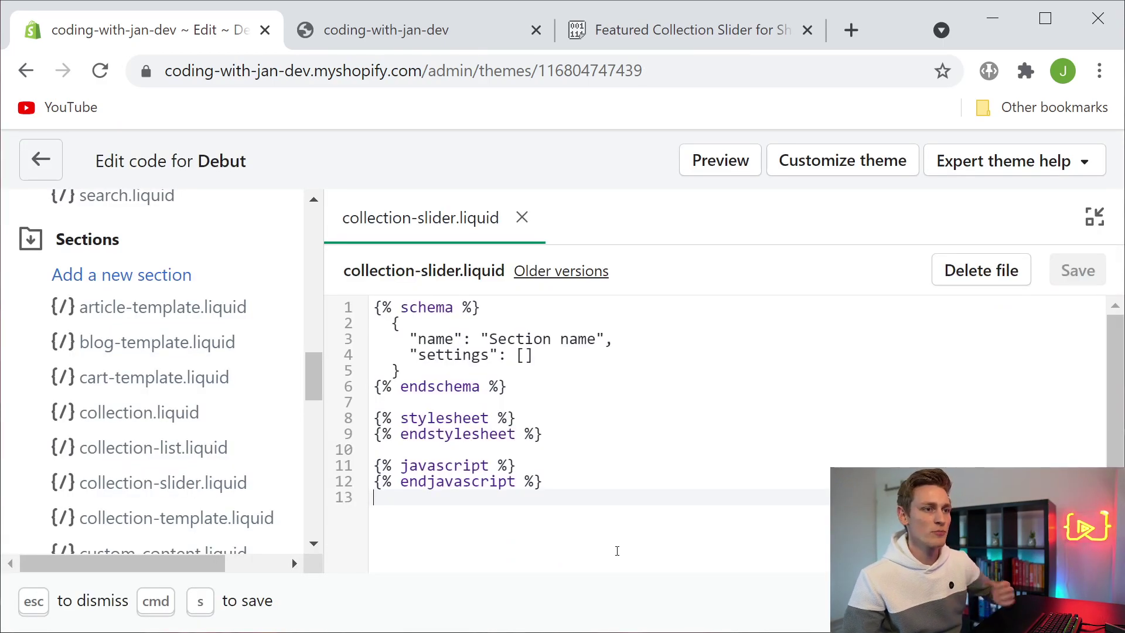
Clear the starter section code and copy the schema block from the Pastebin slider code
{"action": "key", "text": "ctrl+a"}
{"action": "key", "text": "BackSpace"}
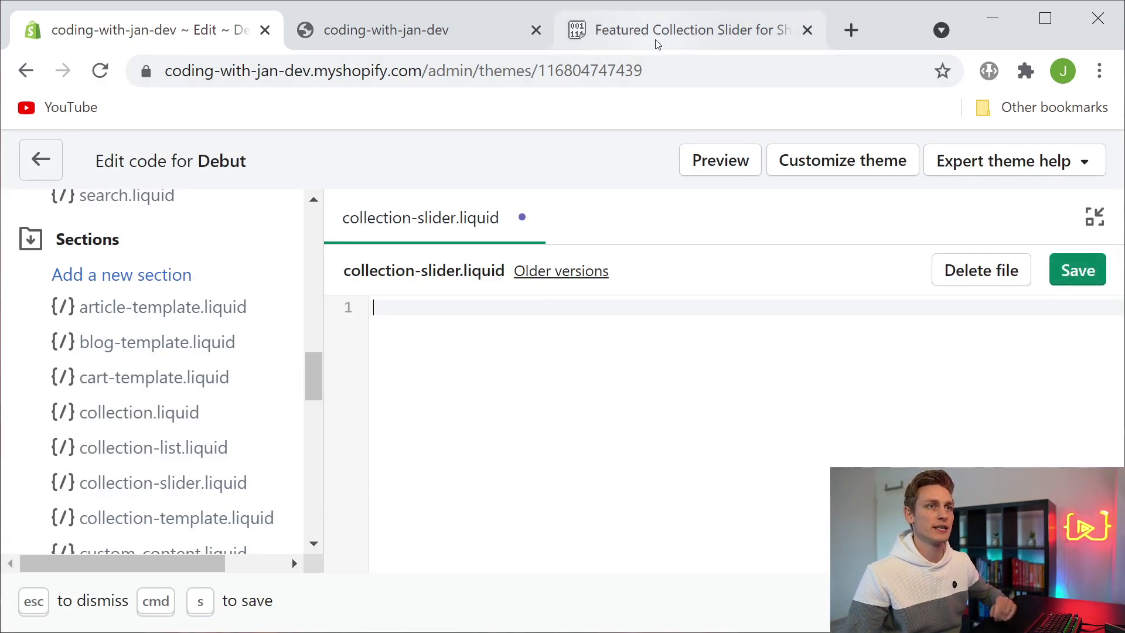
{"action": "left_click", "coordinate": [596, 36]}
{"action": "scroll", "coordinate": [322, 319], "scroll_direction": "down", "scroll_amount": 20}
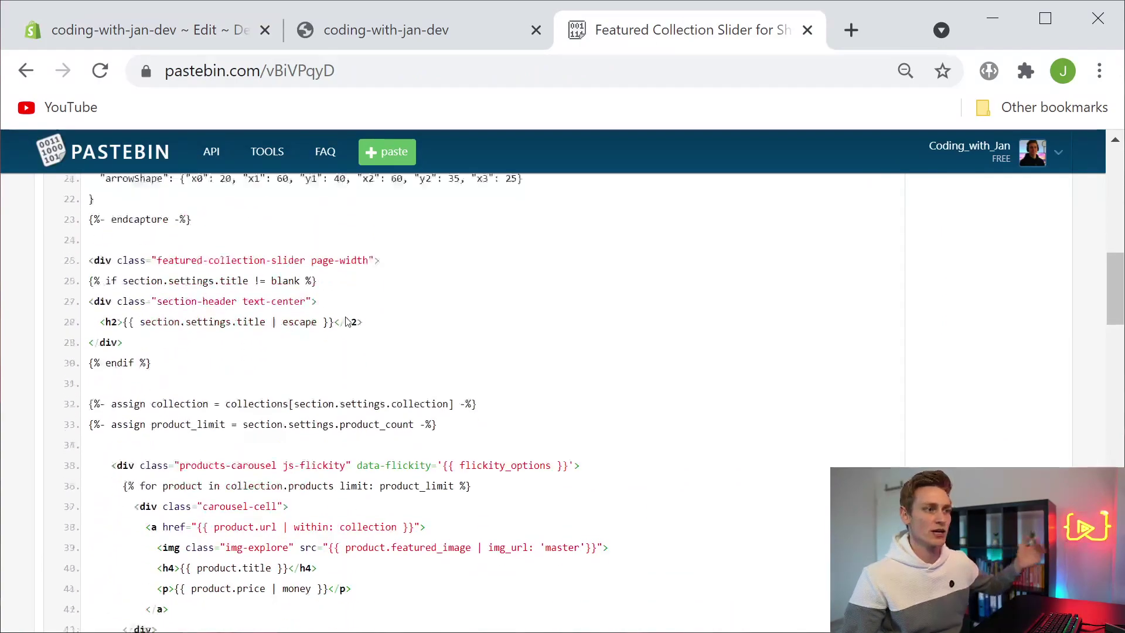
{"action": "scroll", "coordinate": [304, 320], "scroll_direction": "down", "scroll_amount": 4}
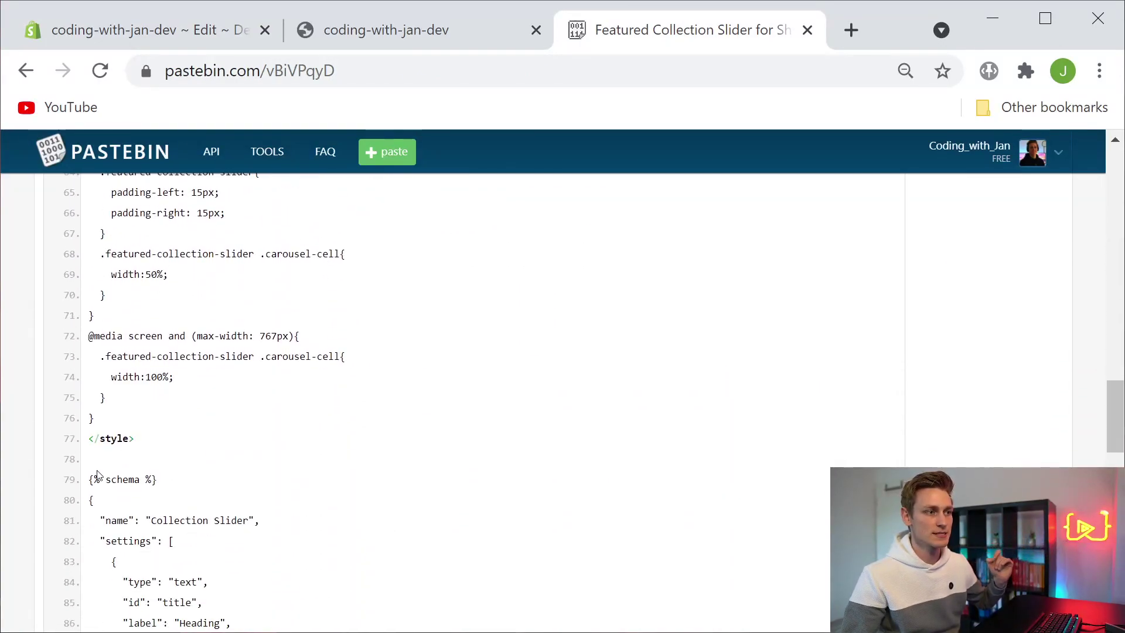
{"action": "left_click_drag", "start_coordinate": [90, 476], "coordinate": [197, 480]}
{"action": "scroll", "coordinate": [205, 479], "scroll_direction": "down", "scroll_amount": 2}
{"action": "left_click_drag", "start_coordinate": [89, 364], "coordinate": [219, 447]}
{"action": "scroll", "coordinate": [268, 387], "scroll_direction": "down", "scroll_amount": 3}
{"action": "scroll", "coordinate": [258, 394], "scroll_direction": "down", "scroll_amount": 10}
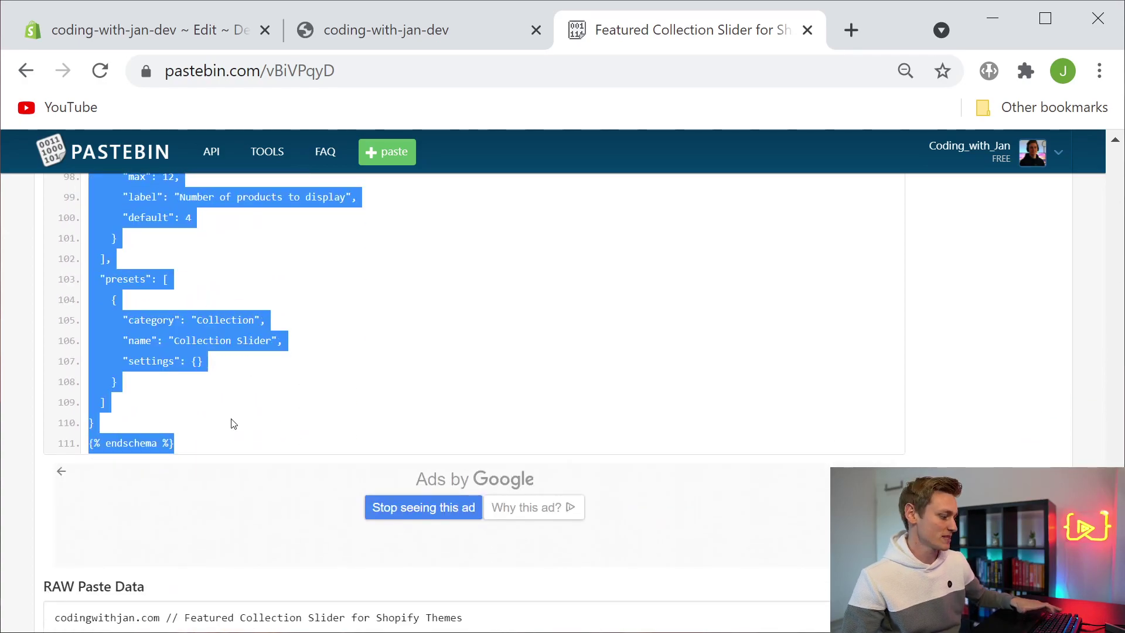
Paste the Collection Slider schema into collection-slider.liquid and save it
{"action": "left_click", "coordinate": [134, 30]}
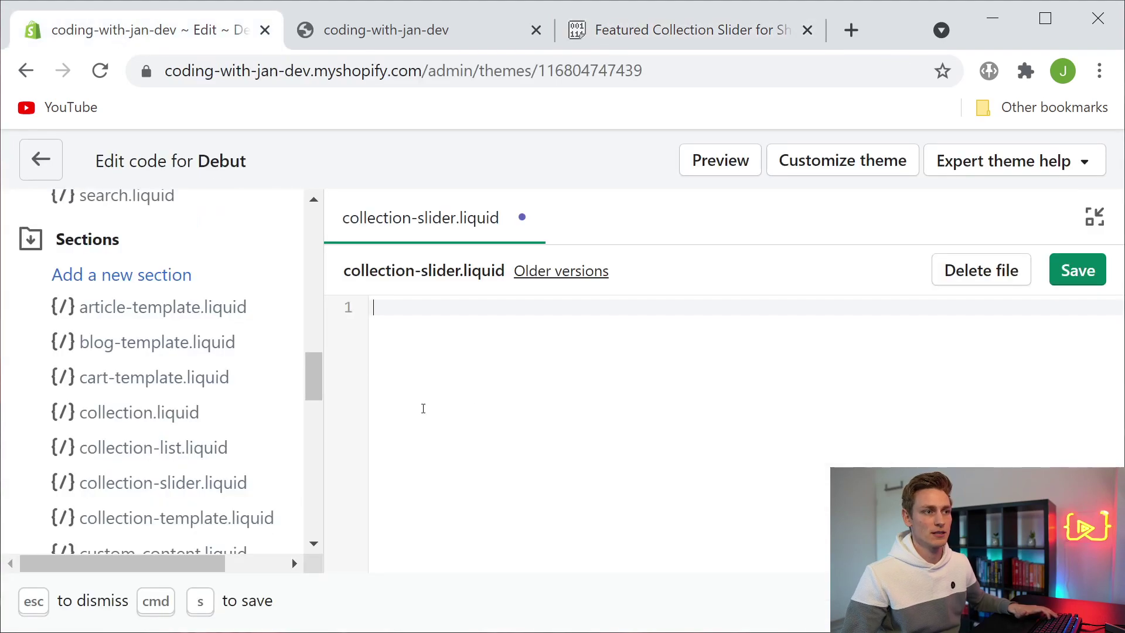
{"action": "key", "text": "ctrl+v"}
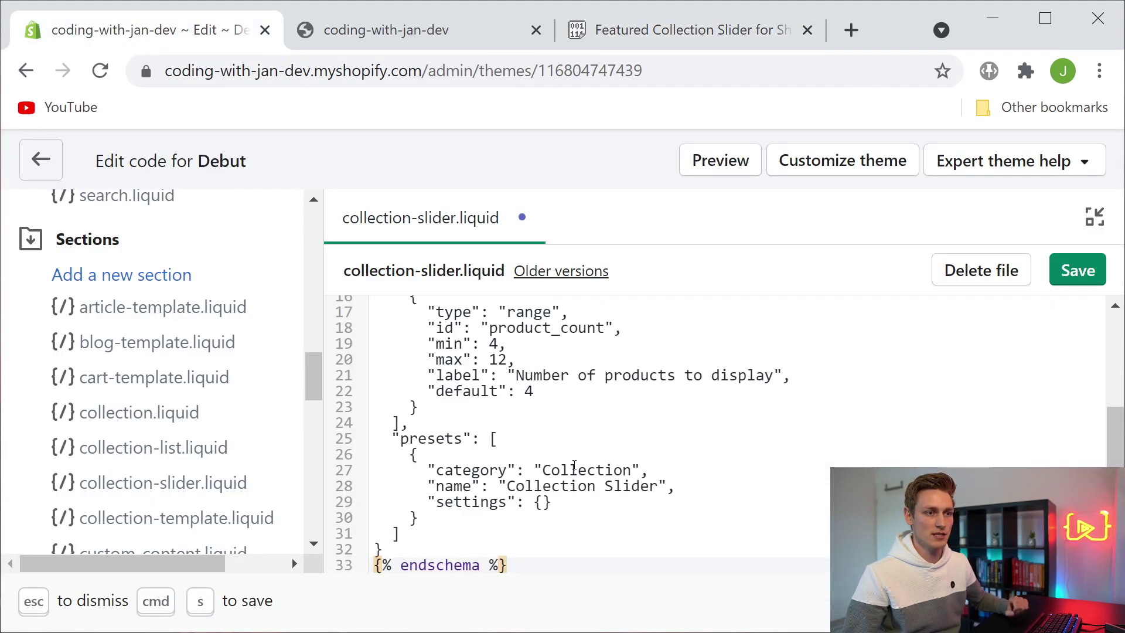
{"action": "scroll", "coordinate": [580, 457], "scroll_direction": "up", "scroll_amount": 5}
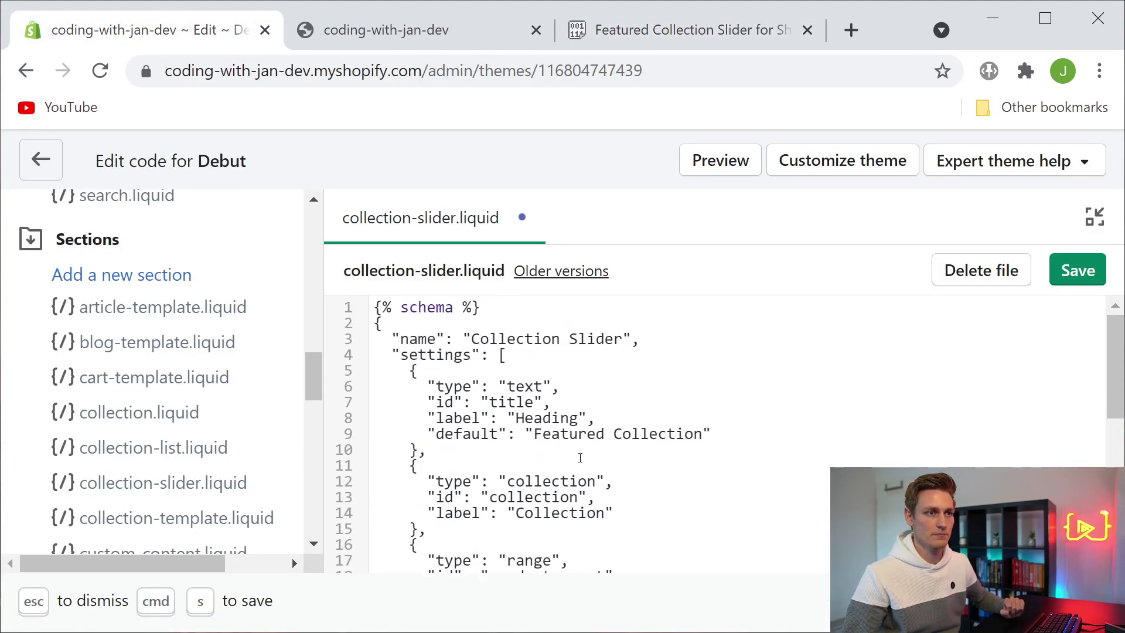
{"action": "left_click", "coordinate": [1067, 277]}
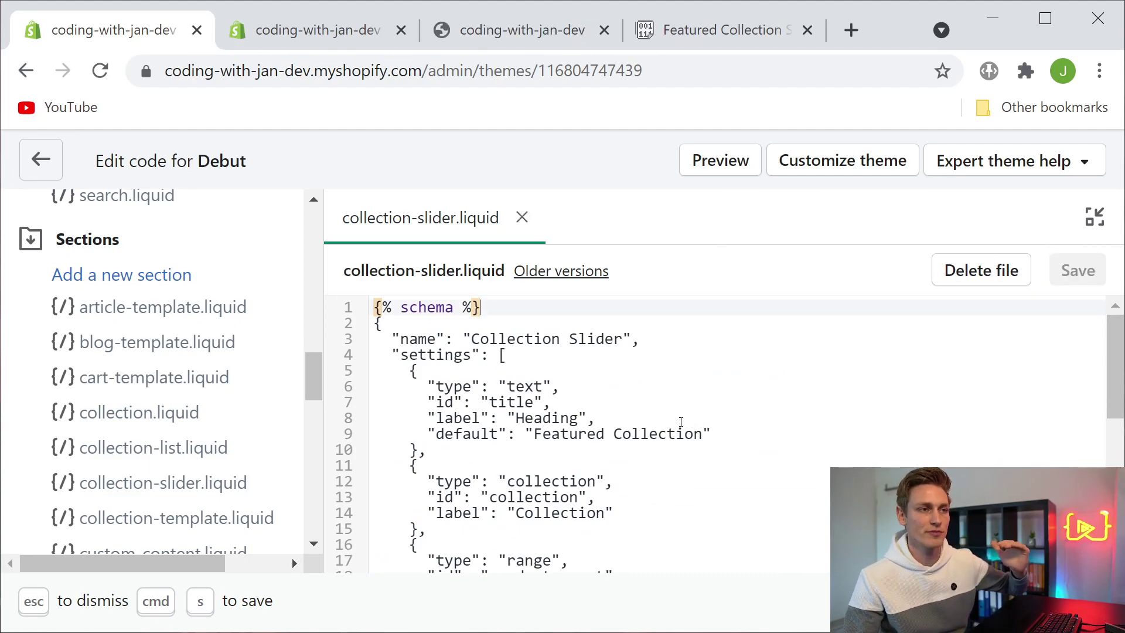
{"action": "left_click", "coordinate": [258, 32]}
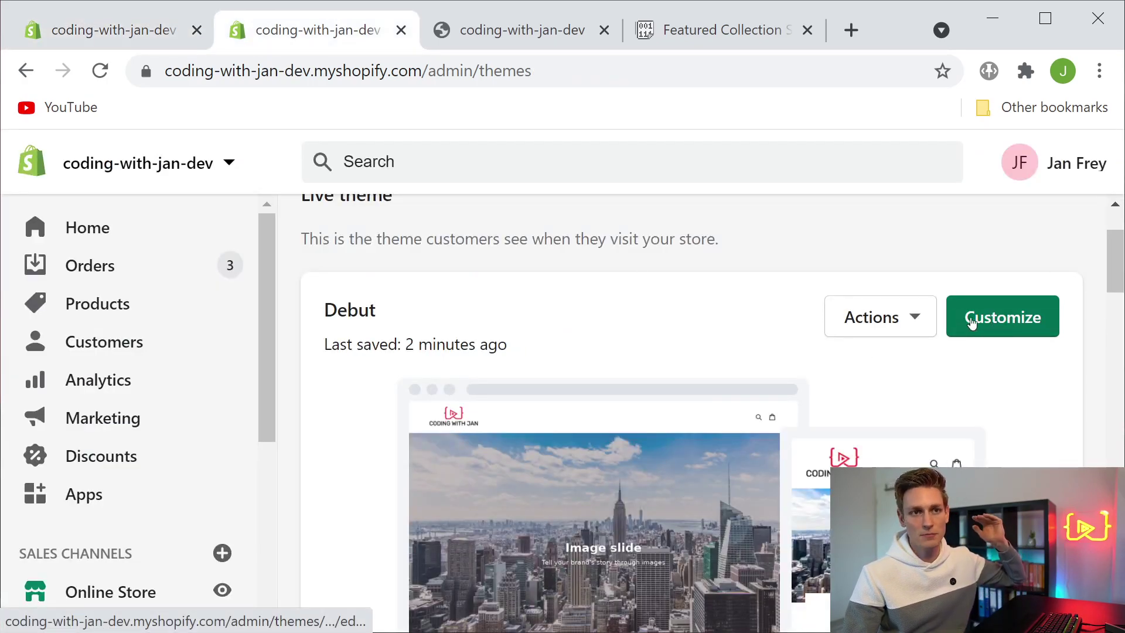
{"action": "scroll", "coordinate": [934, 356], "scroll_direction": "down", "scroll_amount": 5}
{"action": "scroll", "coordinate": [859, 351], "scroll_direction": "down", "scroll_amount": 10}
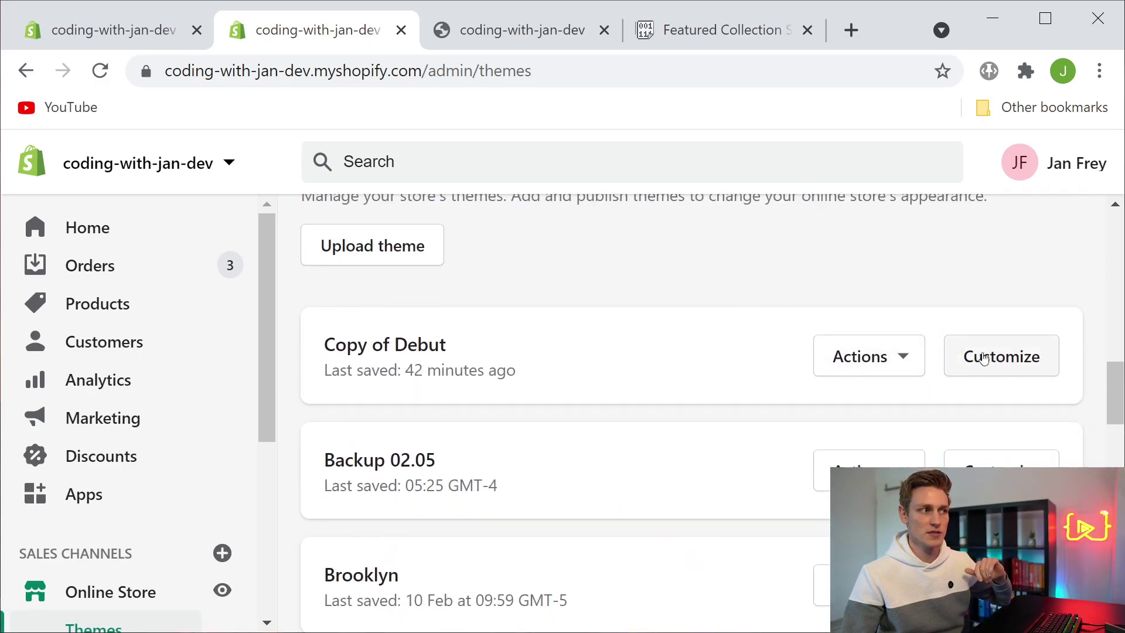
{"action": "scroll", "coordinate": [908, 381], "scroll_direction": "up", "scroll_amount": 15}
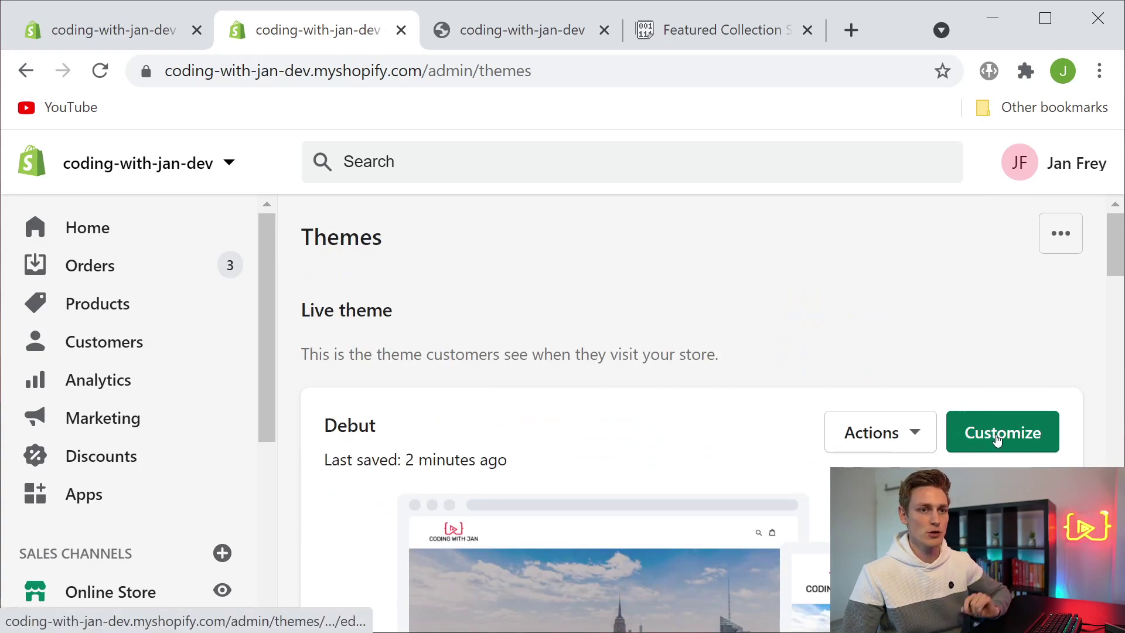
{"action": "left_click", "coordinate": [977, 423]}
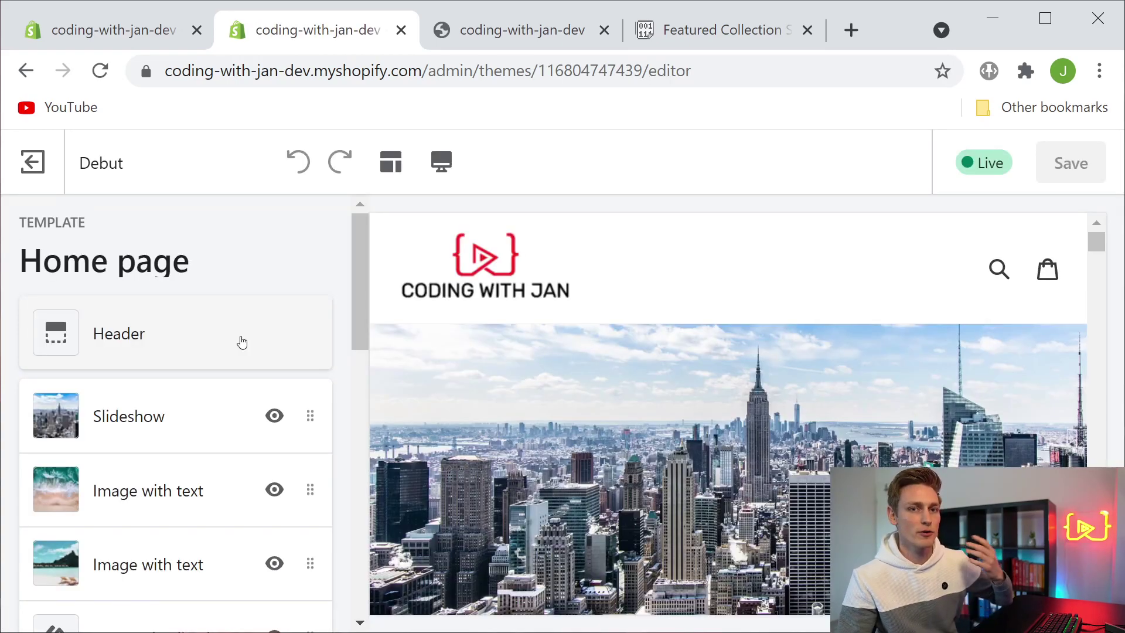
{"action": "scroll", "coordinate": [217, 316], "scroll_direction": "down", "scroll_amount": 7}
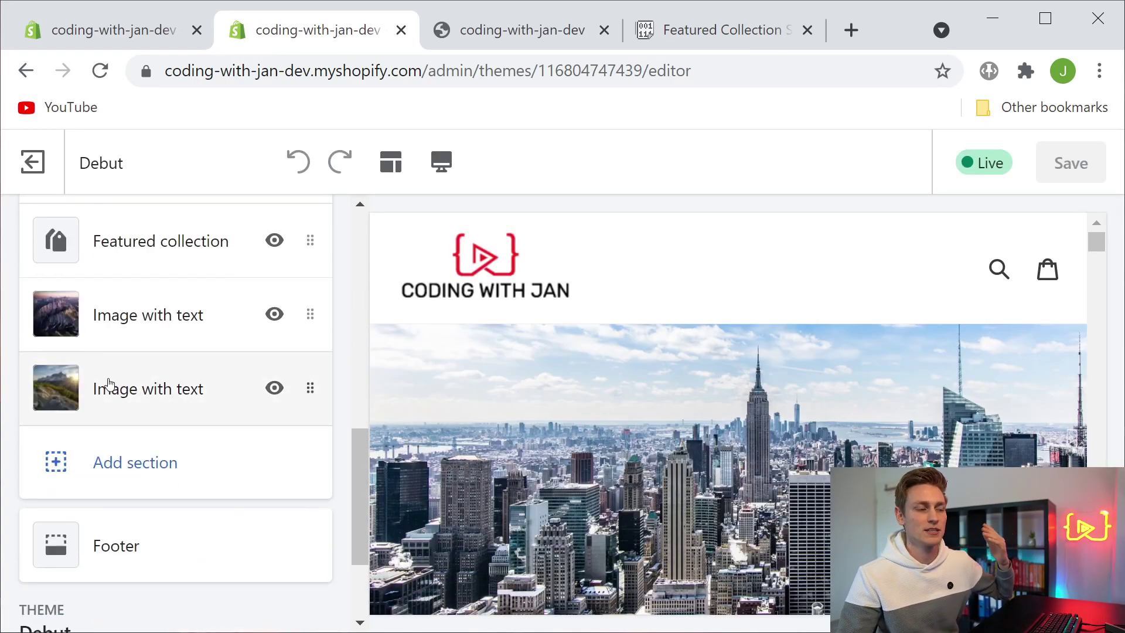
{"action": "left_click", "coordinate": [138, 388]}
{"action": "scroll", "coordinate": [200, 420], "scroll_direction": "down", "scroll_amount": 3}
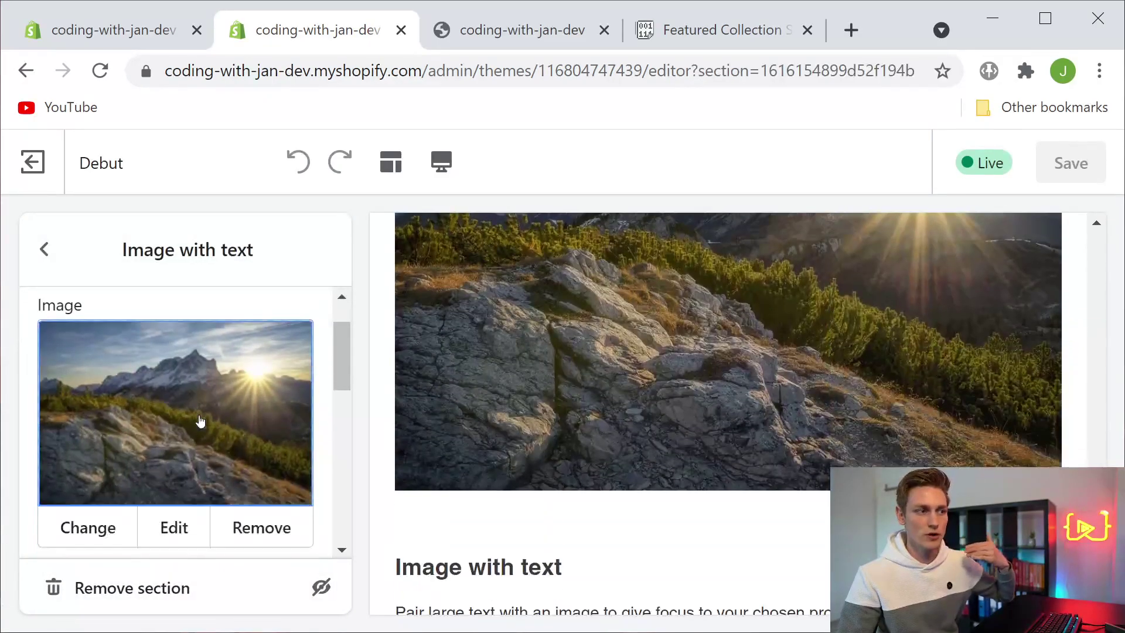
{"action": "scroll", "coordinate": [176, 387], "scroll_direction": "down", "scroll_amount": 3}
{"action": "scroll", "coordinate": [176, 351], "scroll_direction": "up", "scroll_amount": 4}
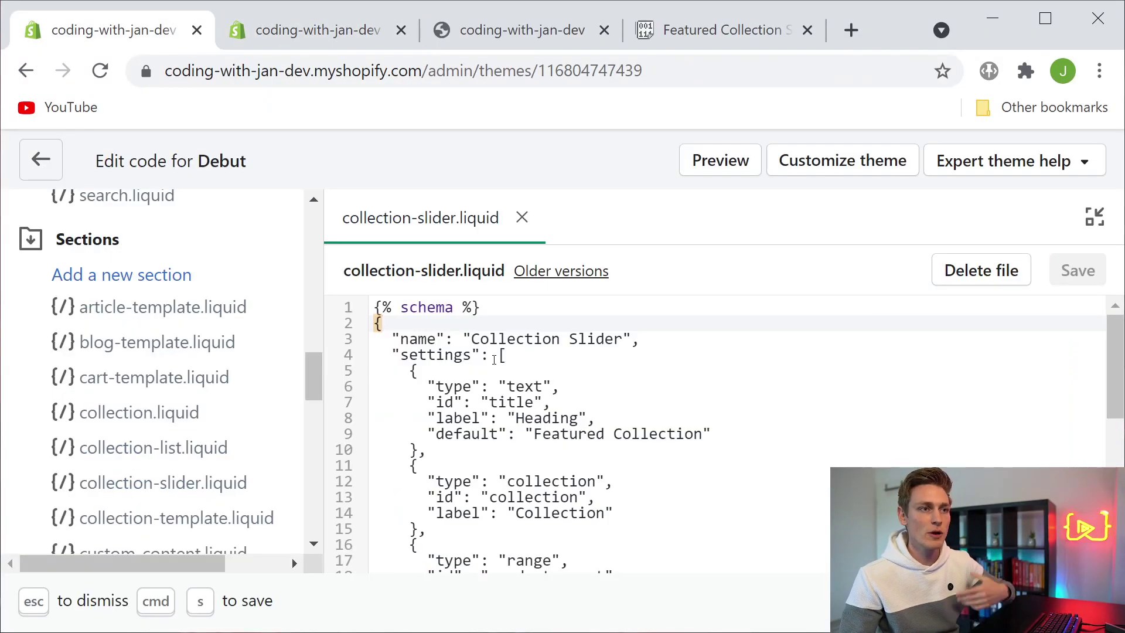
Highlight the Collection Slider name, settings key and Heading text setting in the schema
{"action": "left_click_drag", "start_coordinate": [391, 338], "coordinate": [634, 342]}
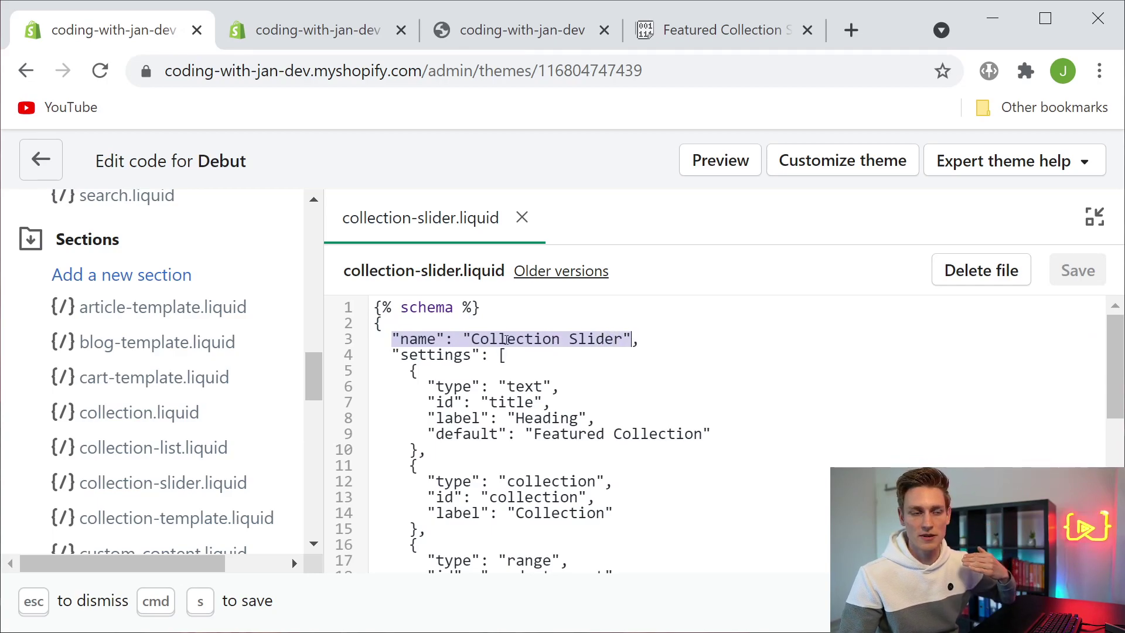
{"action": "left_click", "coordinate": [658, 335]}
{"action": "scroll", "coordinate": [586, 381], "scroll_direction": "down", "scroll_amount": 5}
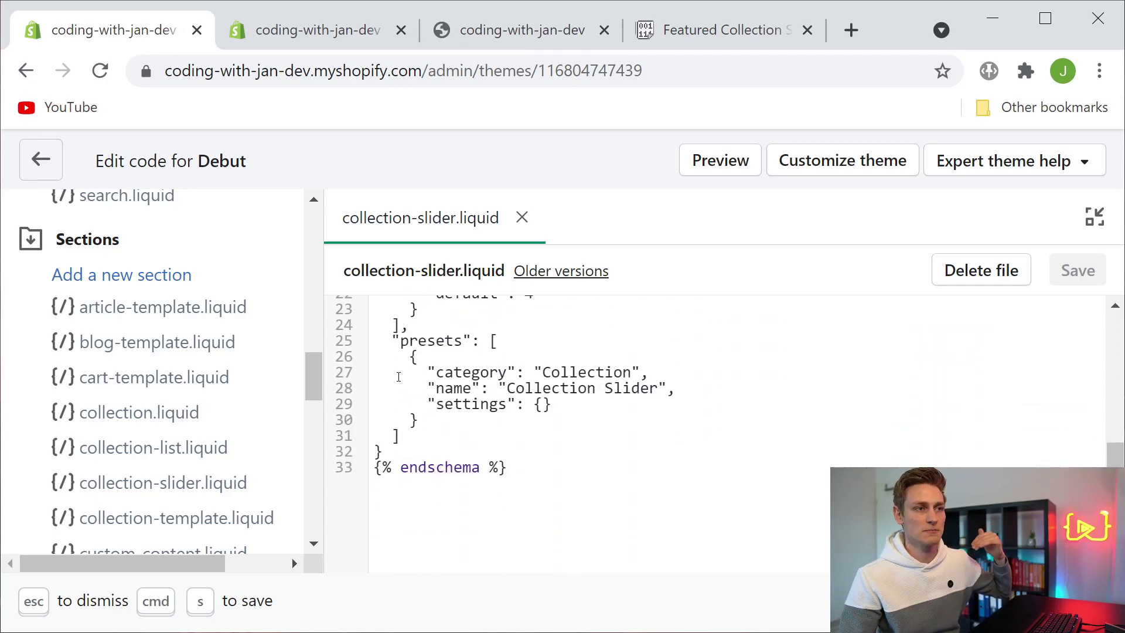
{"action": "left_click_drag", "start_coordinate": [382, 340], "coordinate": [502, 425]}
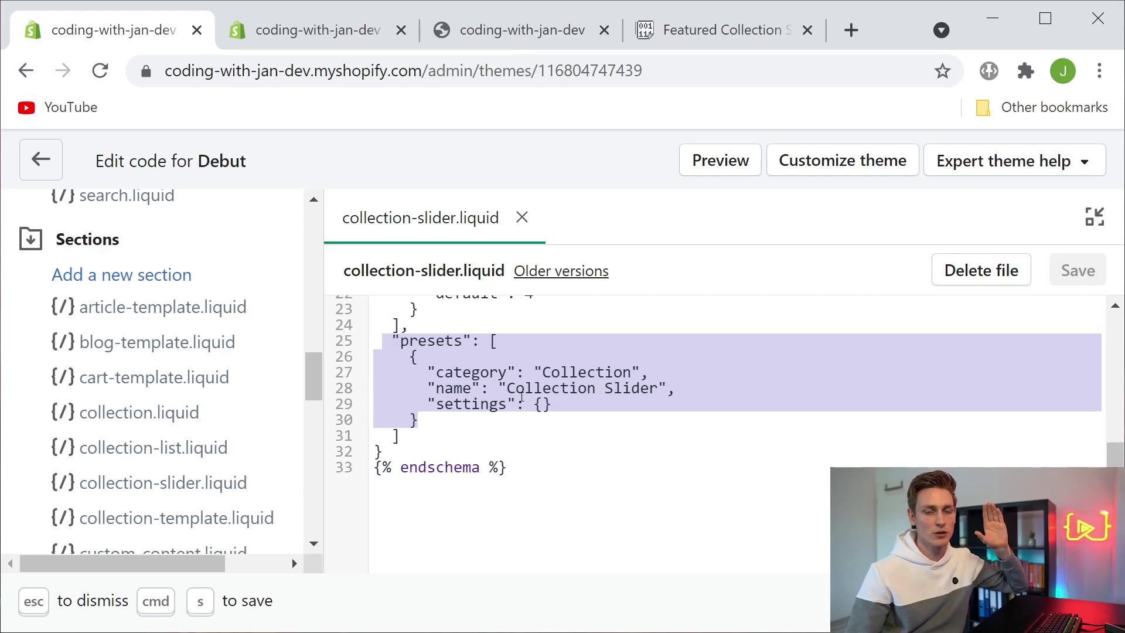
{"action": "scroll", "coordinate": [511, 442], "scroll_direction": "up", "scroll_amount": 5}
{"action": "left_click_drag", "start_coordinate": [392, 354], "coordinate": [496, 354]}
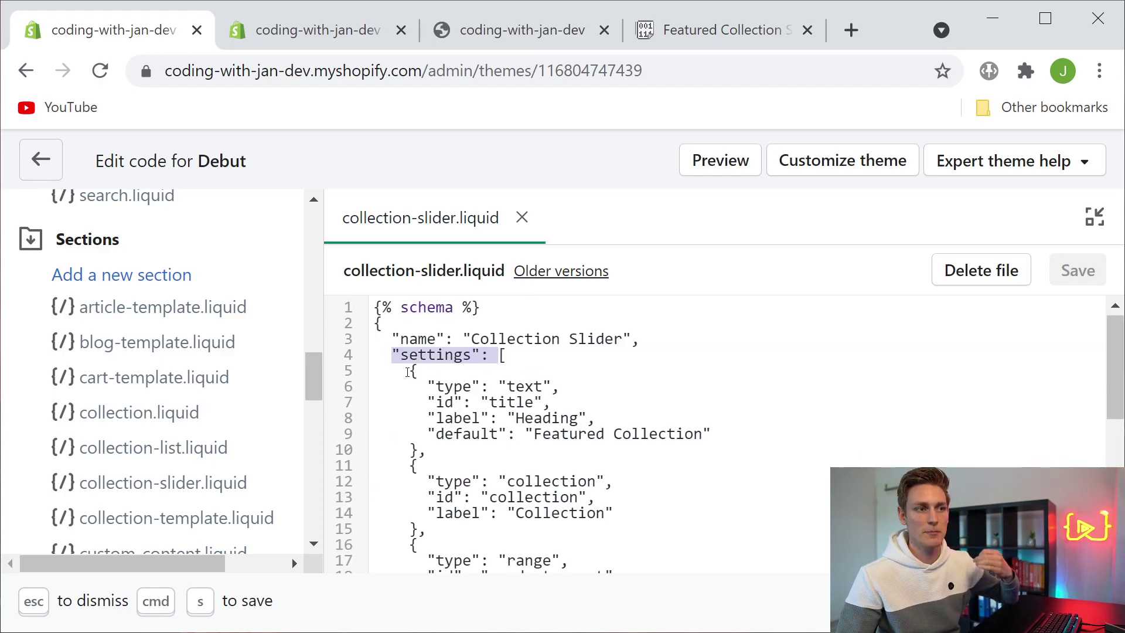
{"action": "left_click_drag", "start_coordinate": [408, 373], "coordinate": [514, 451]}
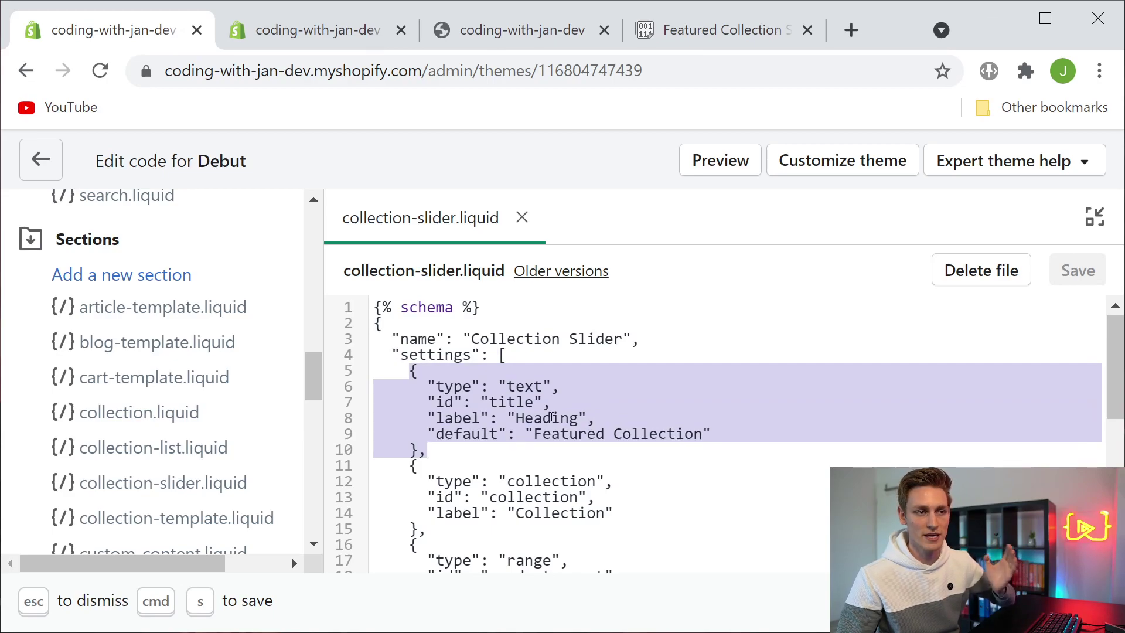
Walk through the product count range setting and the product_count and title id lines
{"action": "scroll", "coordinate": [551, 417], "scroll_direction": "down", "scroll_amount": 2}
{"action": "left_click_drag", "start_coordinate": [409, 350], "coordinate": [479, 417]}
{"action": "left_click_drag", "start_coordinate": [410, 429], "coordinate": [502, 538]}
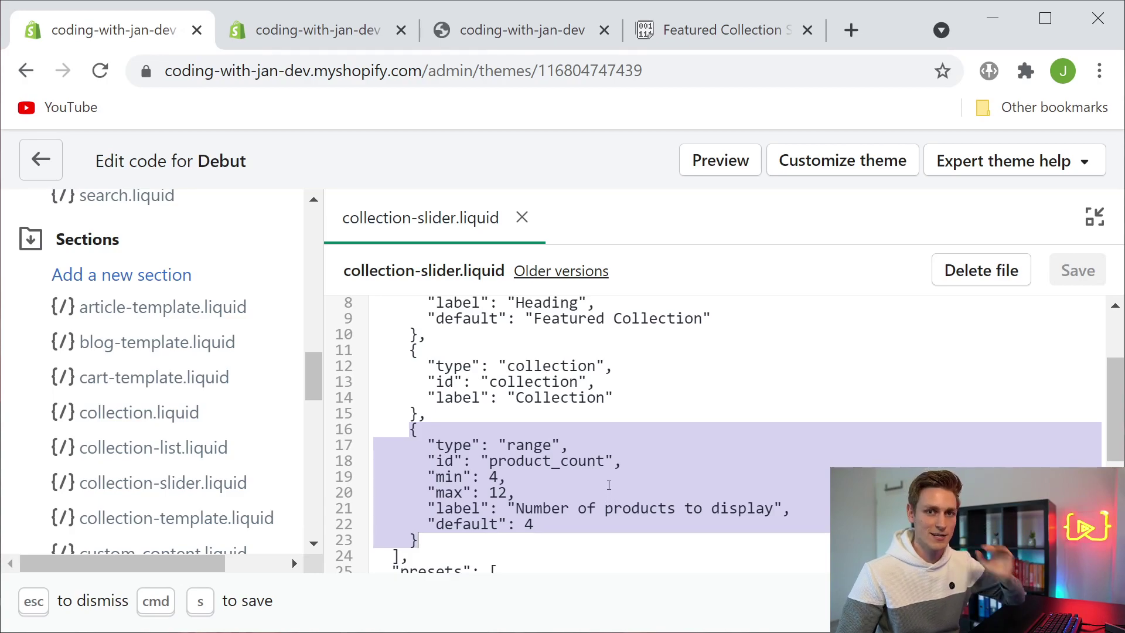
{"action": "scroll", "coordinate": [679, 467], "scroll_direction": "down", "scroll_amount": 2}
{"action": "left_click", "coordinate": [466, 400]}
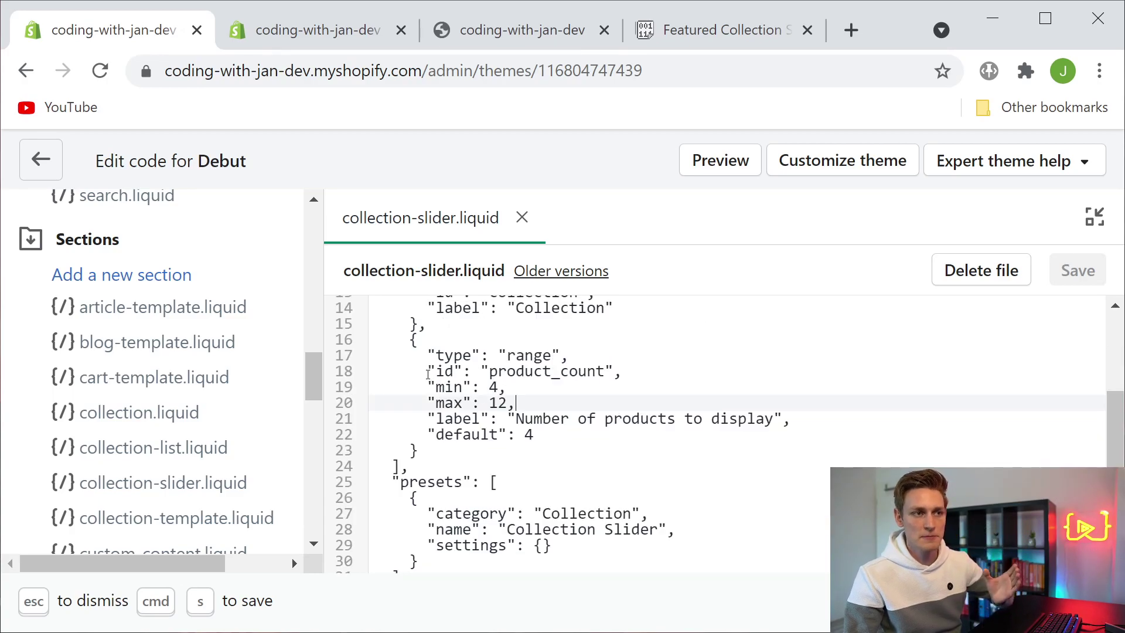
{"action": "left_click_drag", "start_coordinate": [420, 370], "coordinate": [637, 367]}
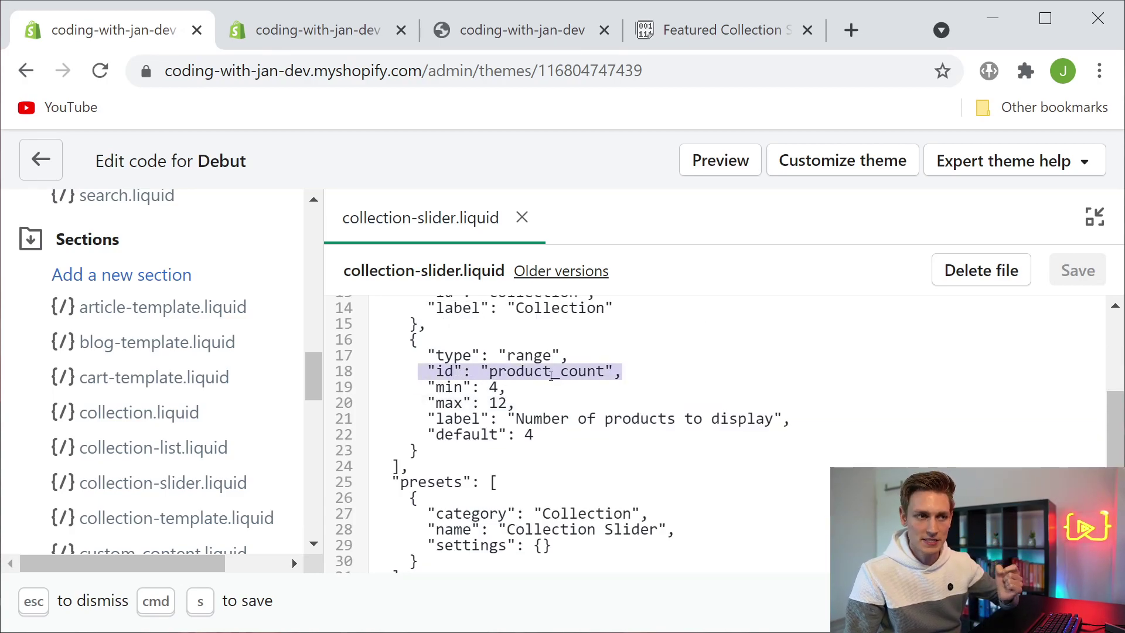
{"action": "scroll", "coordinate": [552, 418], "scroll_direction": "up", "scroll_amount": 5}
{"action": "left_click_drag", "start_coordinate": [419, 496], "coordinate": [601, 504]}
{"action": "left_click_drag", "start_coordinate": [419, 402], "coordinate": [573, 407]}
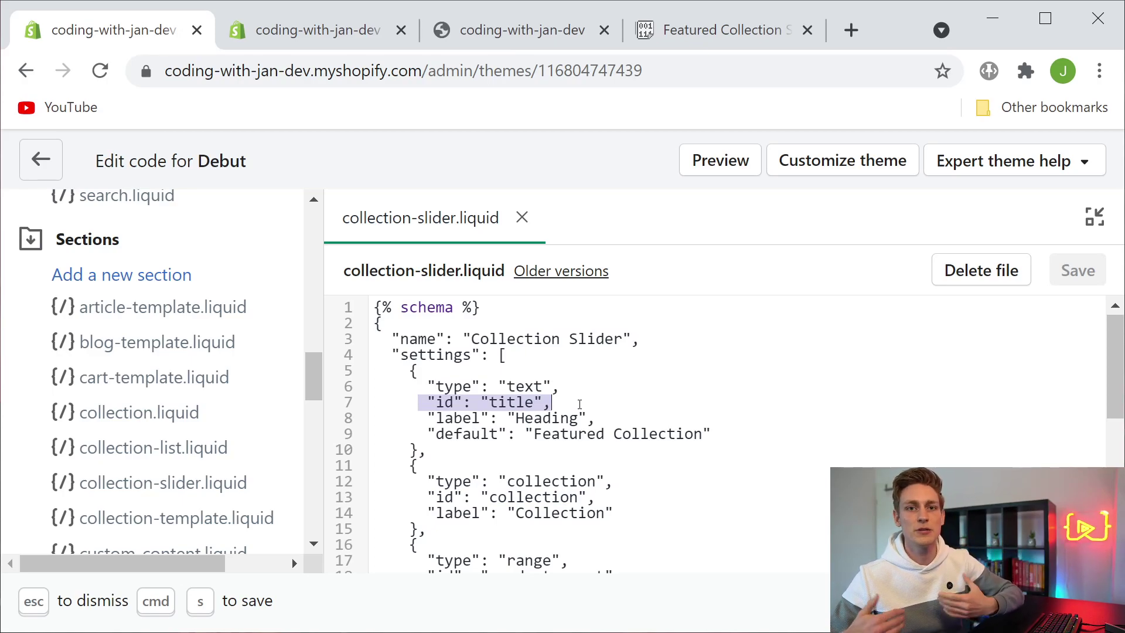
{"action": "key", "text": "ctrl+Tab"}
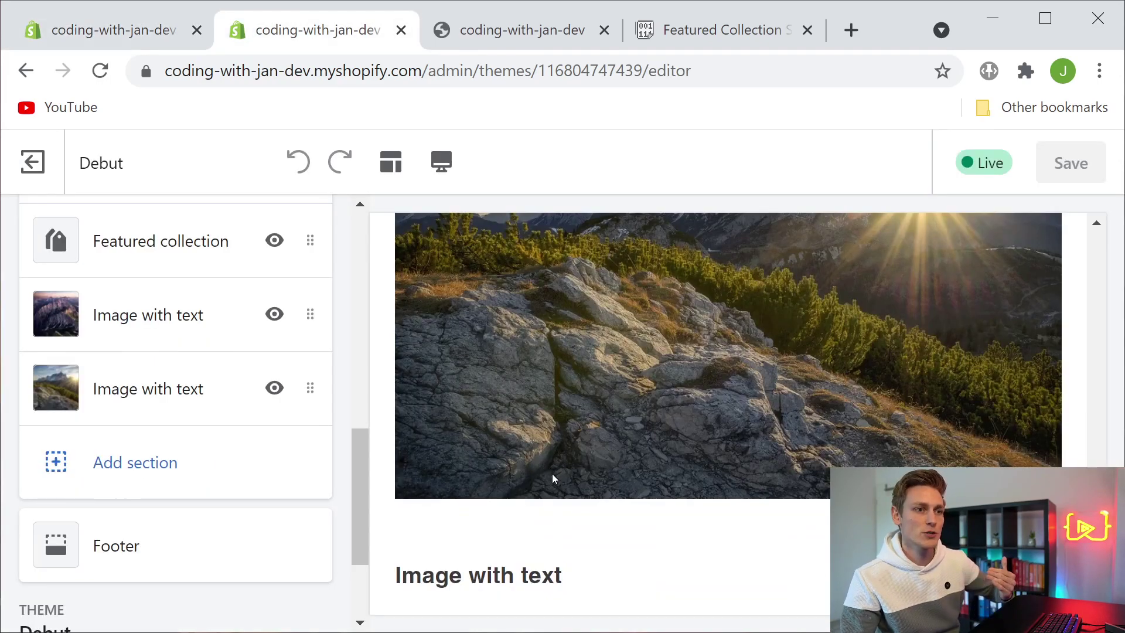
Add a Collection Slider section to the home page in the customizer
{"action": "left_click", "coordinate": [149, 469]}
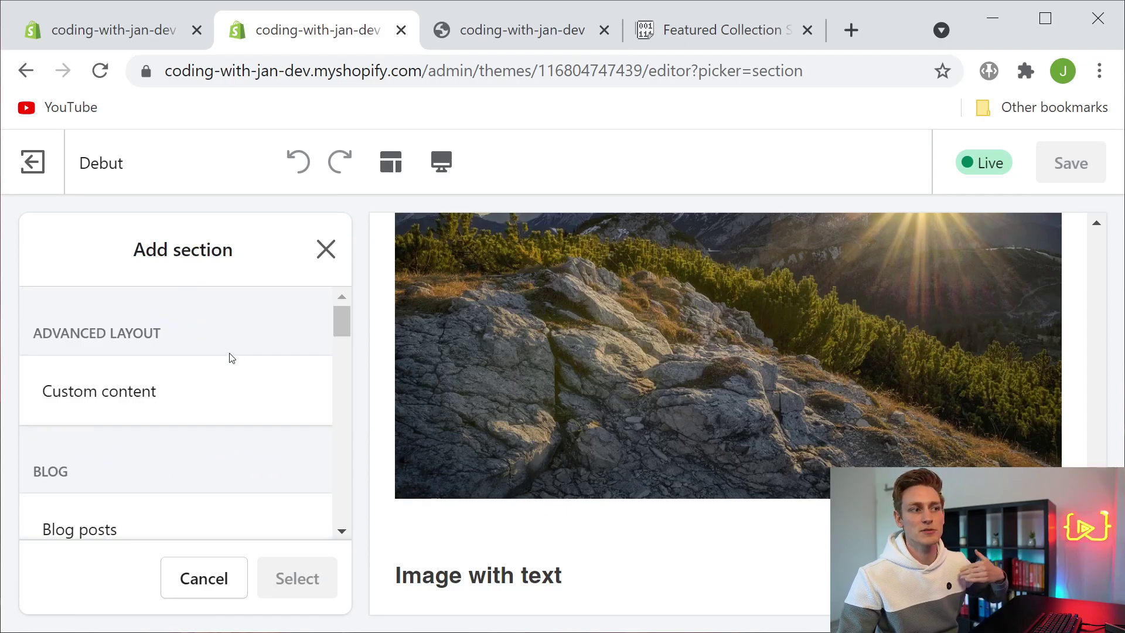
{"action": "scroll", "coordinate": [230, 357], "scroll_direction": "down", "scroll_amount": 5}
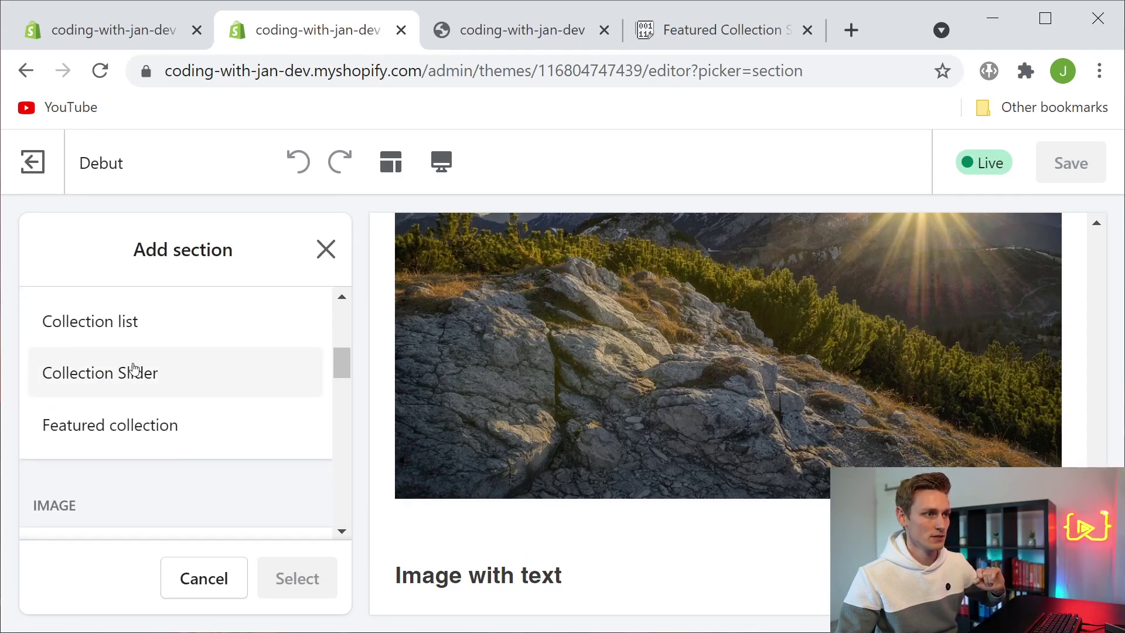
{"action": "left_click", "coordinate": [133, 369]}
{"action": "left_click", "coordinate": [310, 580]}
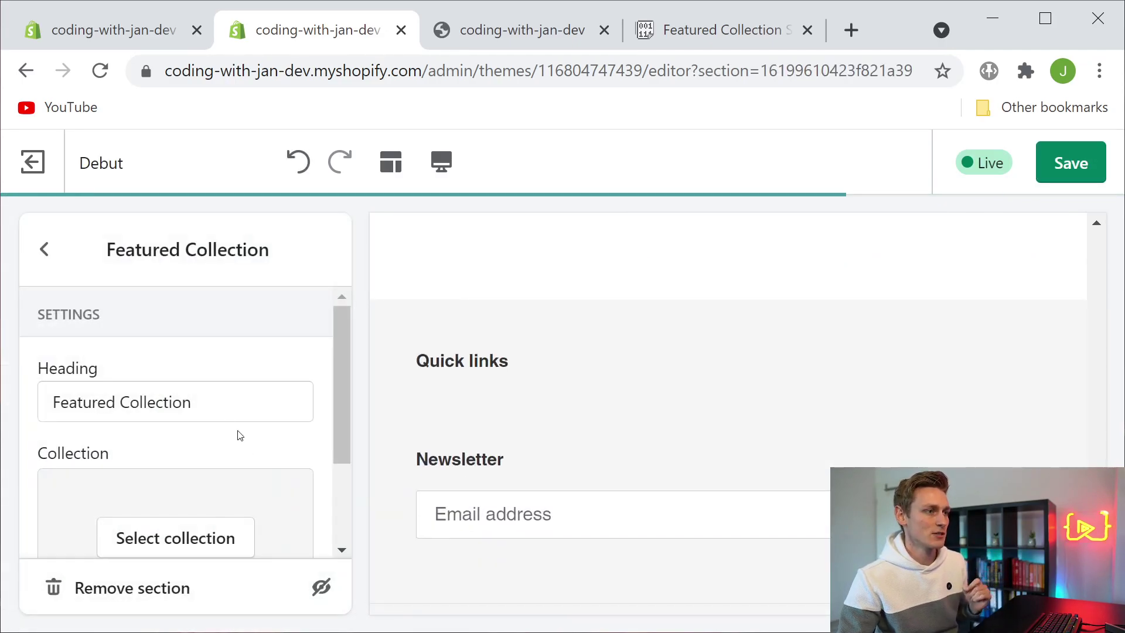
Look over the section's default Featured Collection heading text
{"action": "scroll", "coordinate": [339, 371], "scroll_direction": "down", "scroll_amount": 1}
{"action": "triple_click", "coordinate": [289, 404]}
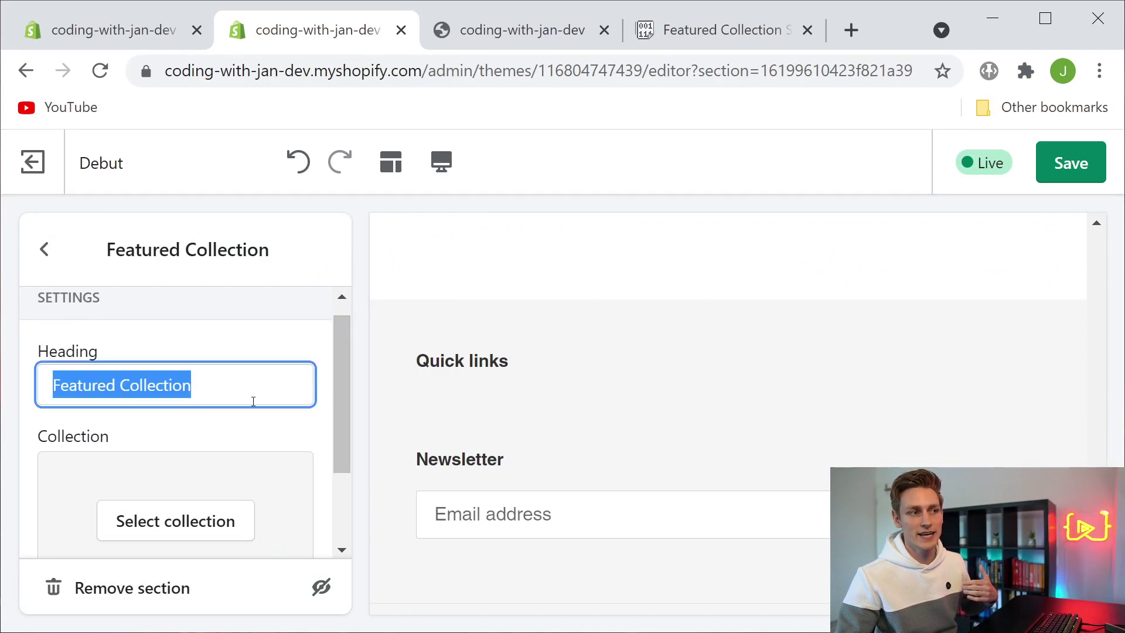
{"action": "scroll", "coordinate": [347, 386], "scroll_direction": "down", "scroll_amount": 1}
{"action": "scroll", "coordinate": [340, 434], "scroll_direction": "down", "scroll_amount": 1}
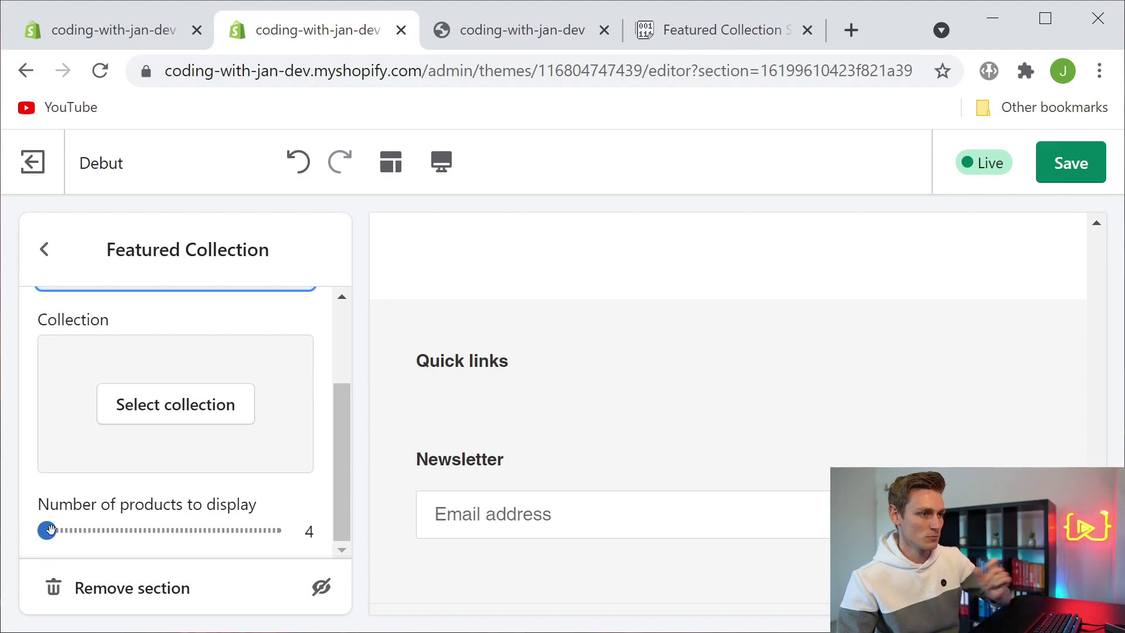
{"action": "scroll", "coordinate": [284, 509], "scroll_direction": "up", "scroll_amount": 2}
{"action": "double_click", "coordinate": [208, 417]}
{"action": "left_click", "coordinate": [89, 402]}
{"action": "triple_click", "coordinate": [236, 396]}
{"action": "left_click", "coordinate": [236, 396]}
{"action": "scroll", "coordinate": [151, 425], "scroll_direction": "down", "scroll_amount": 2}
Set the slider to the Home page collection with 12 products and save
{"action": "left_click", "coordinate": [151, 425]}
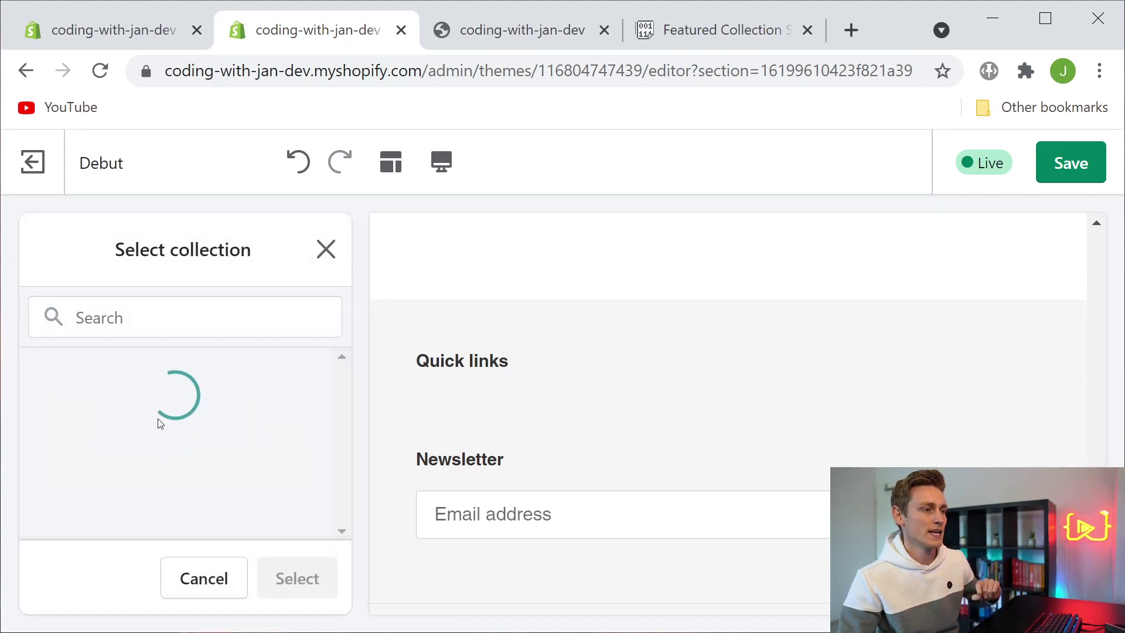
{"action": "left_click", "coordinate": [160, 454]}
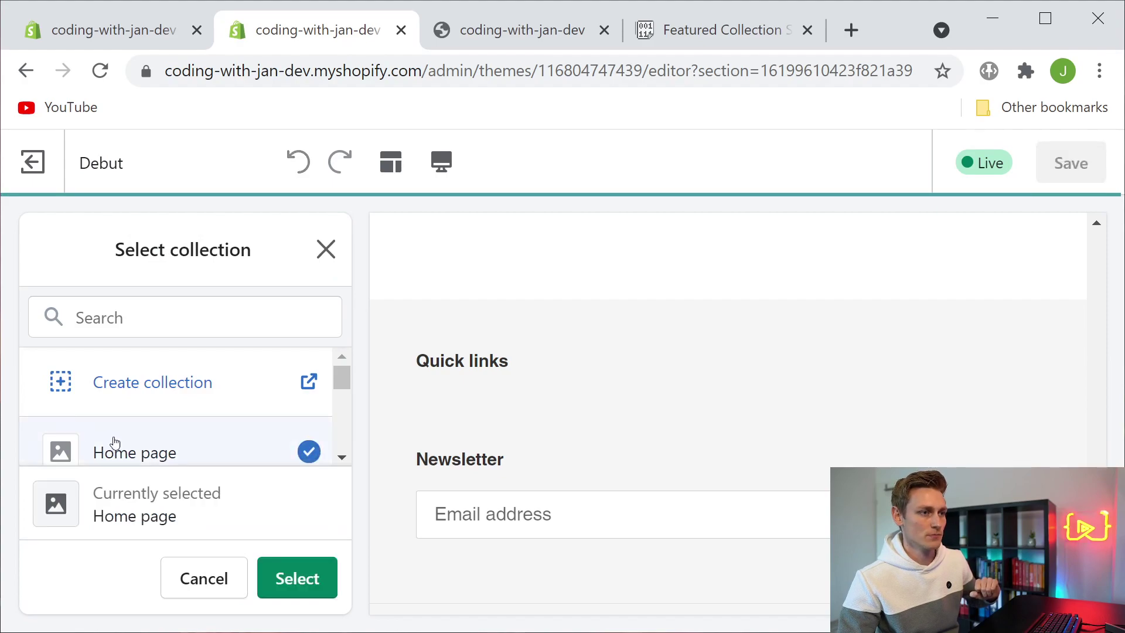
{"action": "left_click", "coordinate": [297, 578]}
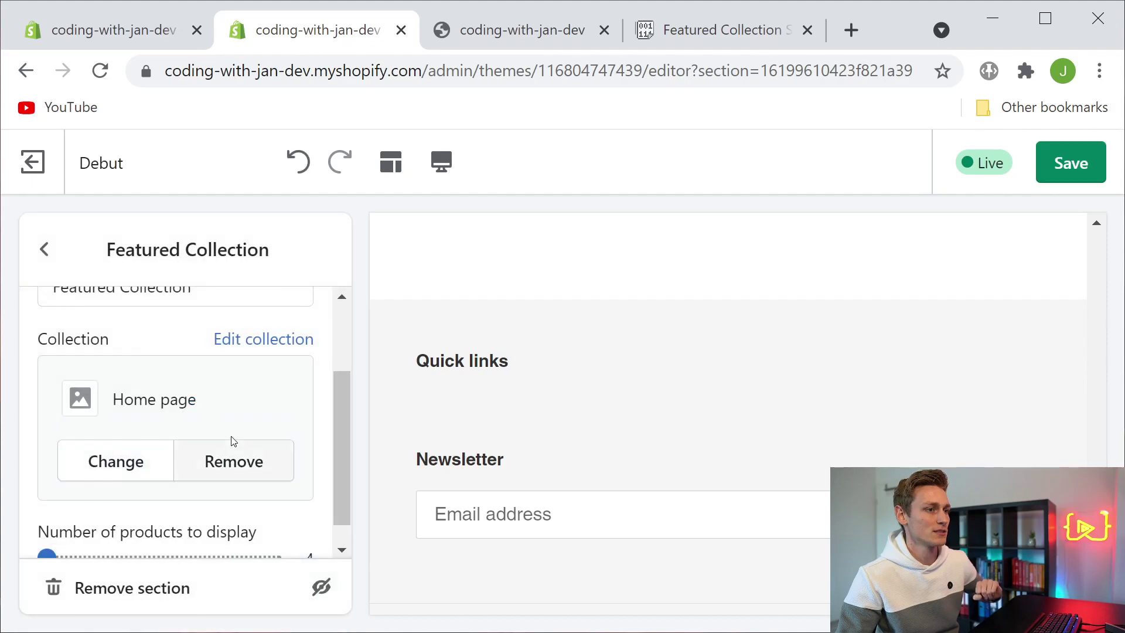
{"action": "left_click_drag", "start_coordinate": [49, 530], "coordinate": [273, 530]}
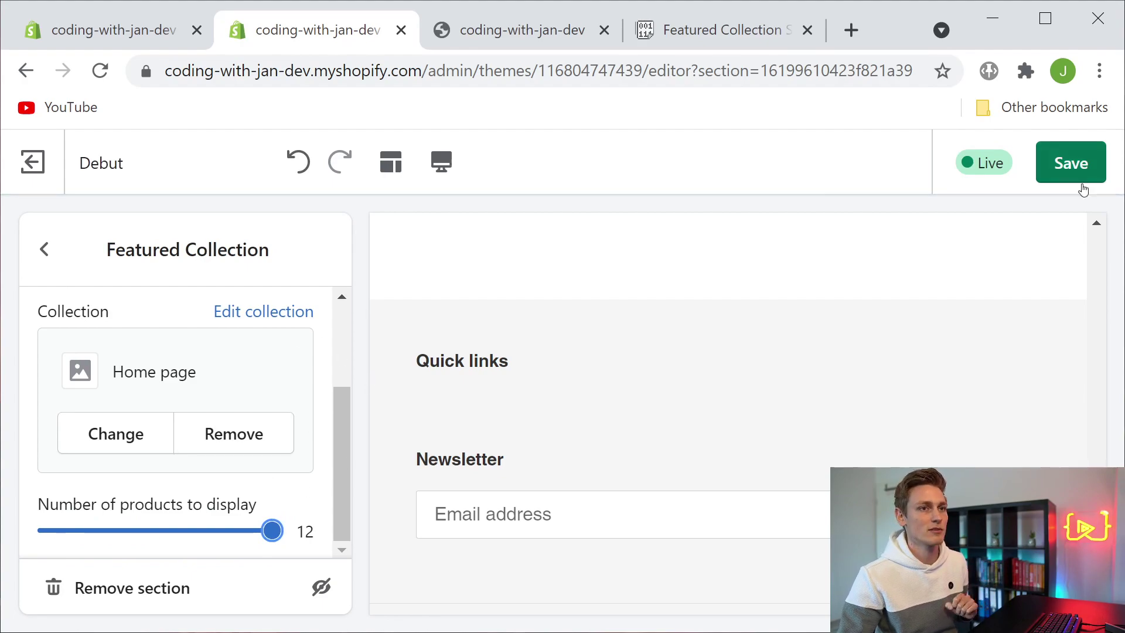
{"action": "left_click", "coordinate": [1066, 170]}
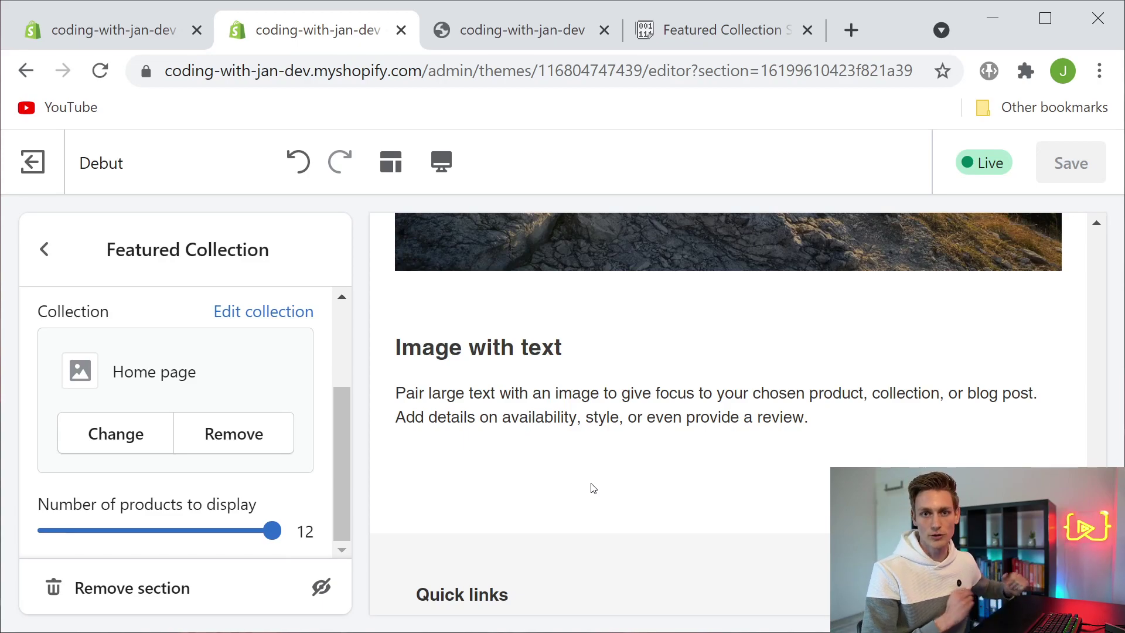
{"action": "key", "text": "ctrl+shift+Tab"}
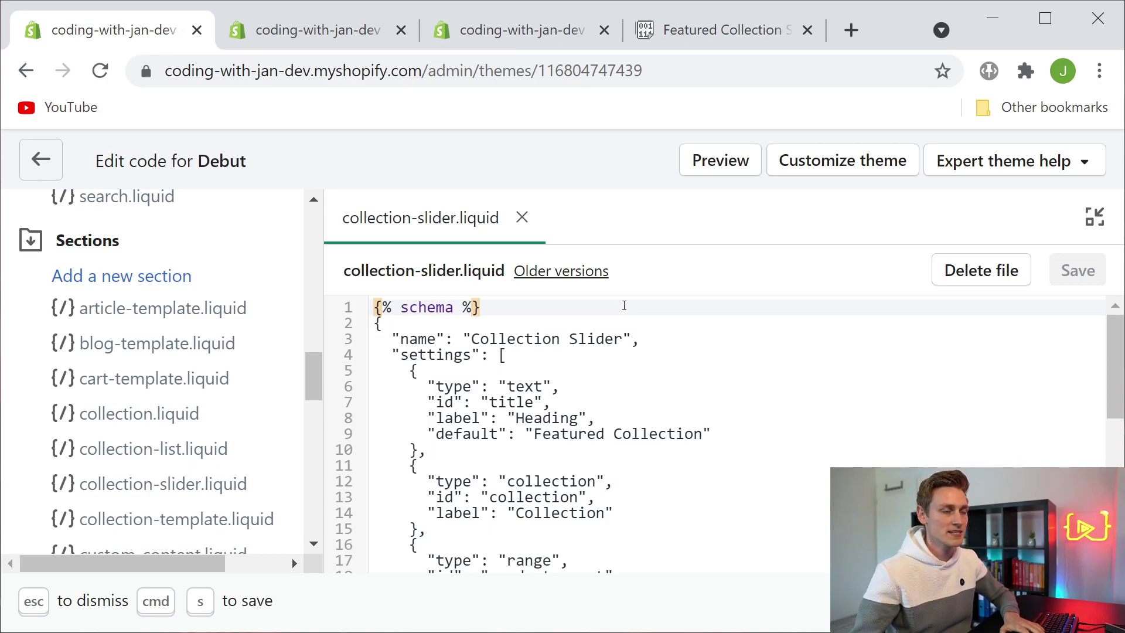
Insert blank lines above the {% schema %} block in collection-slider.liquid, then bring up the Pastebin snippet
{"action": "key", "text": "Return"}
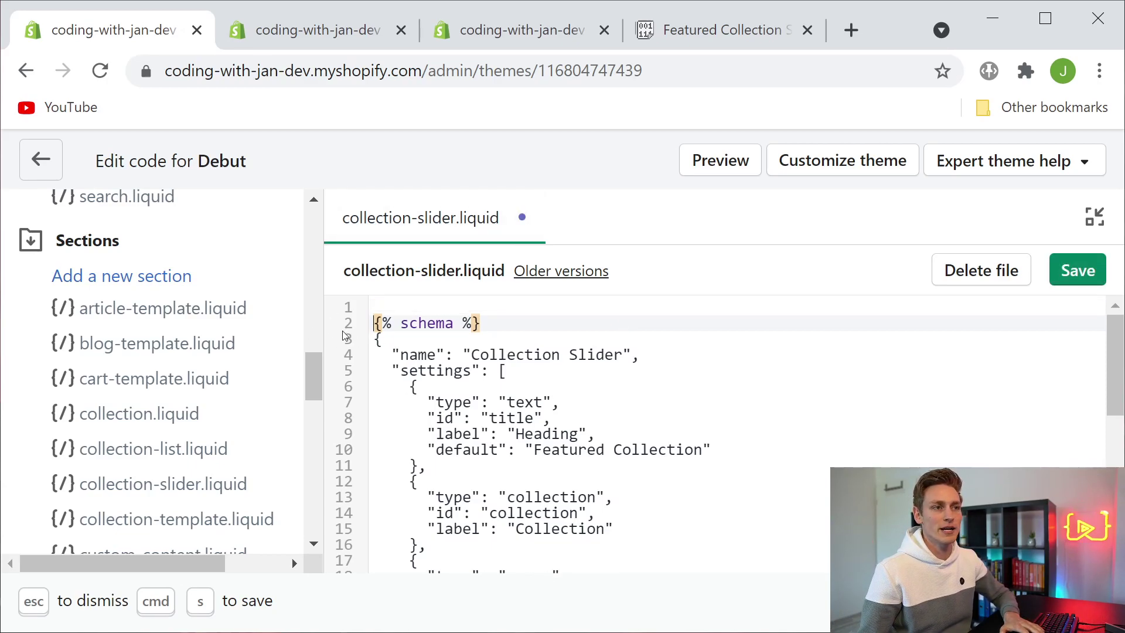
{"action": "key", "text": "Return"}
{"action": "key", "text": "Return"}
{"action": "left_click", "coordinate": [397, 334]}
{"action": "scroll", "coordinate": [448, 337], "scroll_direction": "down", "scroll_amount": 2}
{"action": "scroll", "coordinate": [447, 337], "scroll_direction": "up", "scroll_amount": 2}
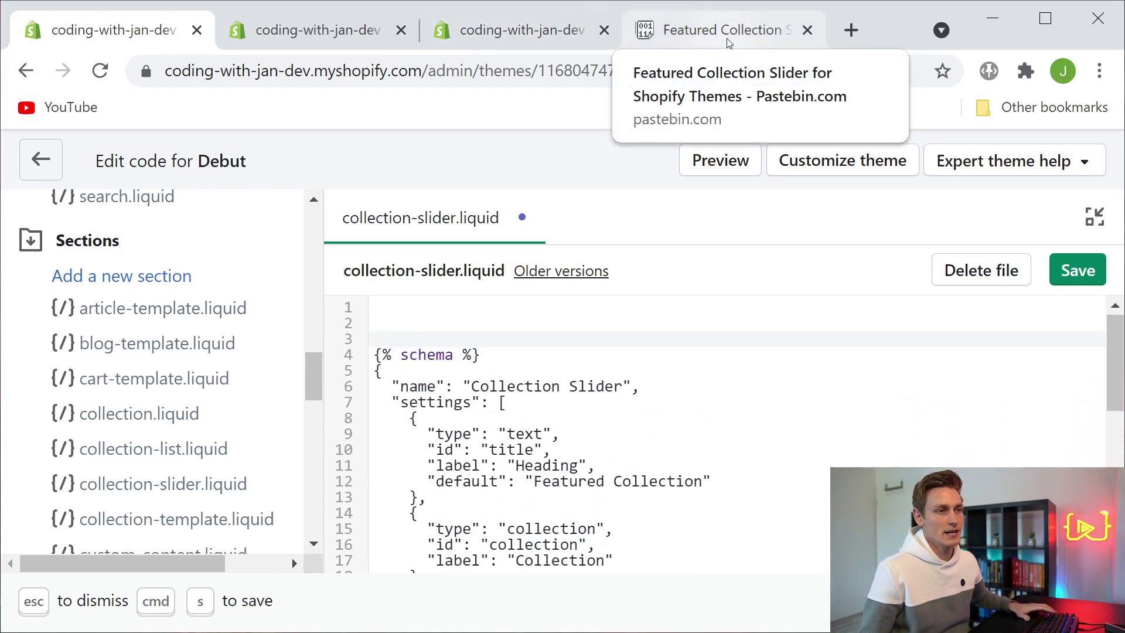
{"action": "left_click", "coordinate": [685, 50]}
Select the featured-collection-slider markup, lines 25–46, then return to the top of collection-slider.liquid
{"action": "scroll", "coordinate": [427, 356], "scroll_direction": "down", "scroll_amount": 2}
{"action": "scroll", "coordinate": [427, 356], "scroll_direction": "down", "scroll_amount": 5}
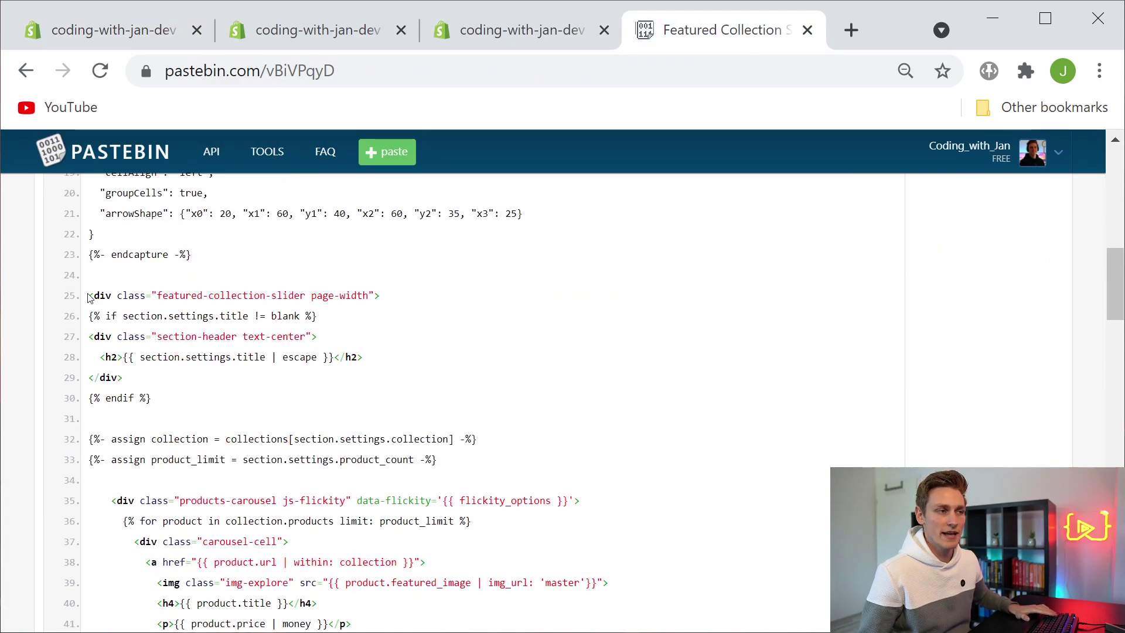
{"action": "left_click_drag", "start_coordinate": [90, 294], "coordinate": [149, 385]}
{"action": "scroll", "coordinate": [376, 357], "scroll_direction": "down", "scroll_amount": 3}
{"action": "scroll", "coordinate": [381, 407], "scroll_direction": "down", "scroll_amount": 2}
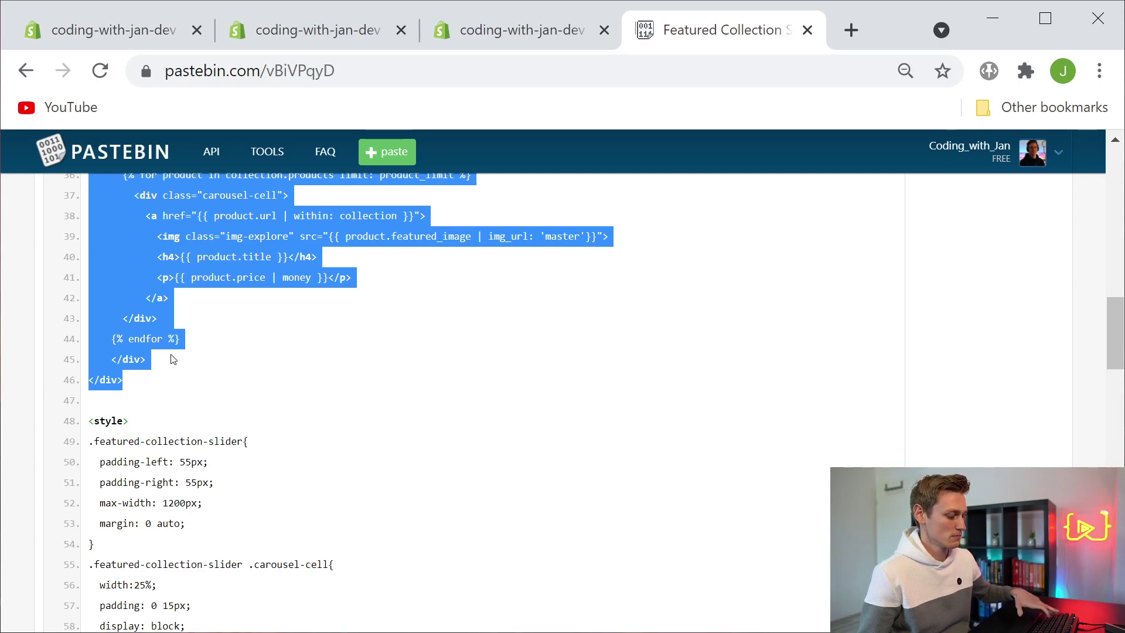
{"action": "left_click", "coordinate": [111, 30]}
{"action": "left_click", "coordinate": [402, 307]}
Paste the copied slider markup at the top of collection-slider.liquid and zoom the page out
{"action": "key", "text": "ctrl+v"}
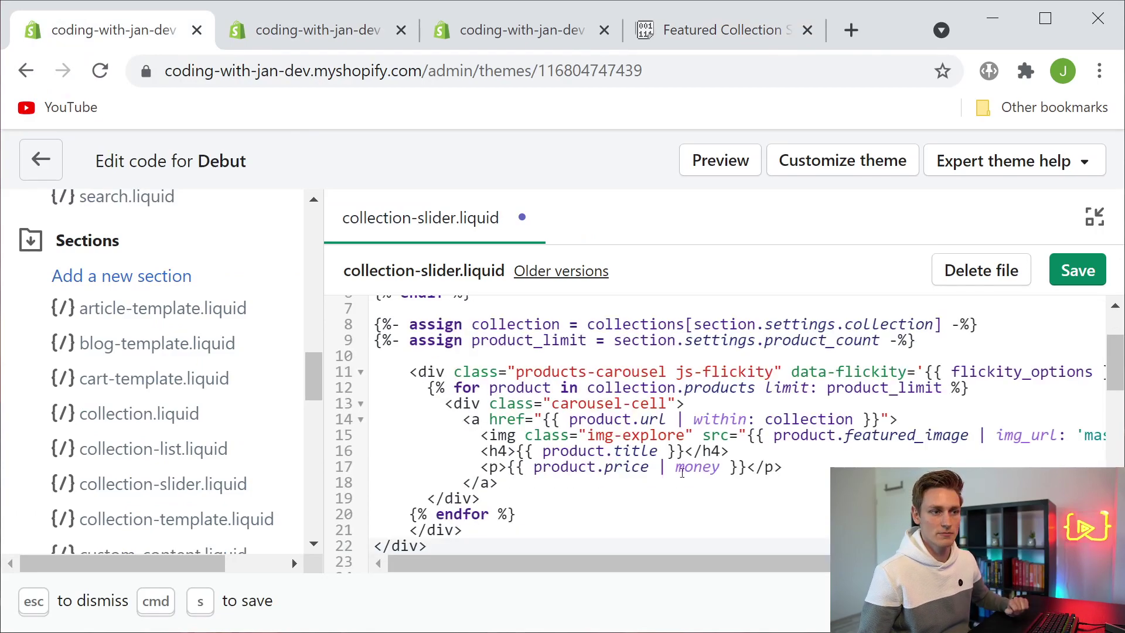
{"action": "left_click", "coordinate": [1078, 270]}
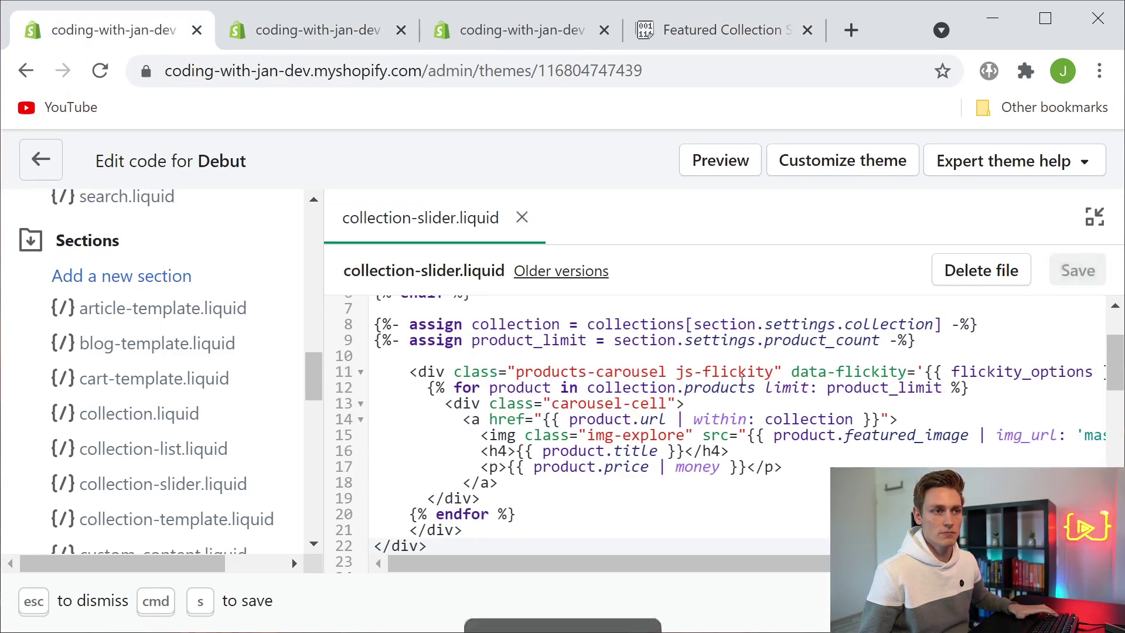
{"action": "key", "text": "ctrl+minus"}
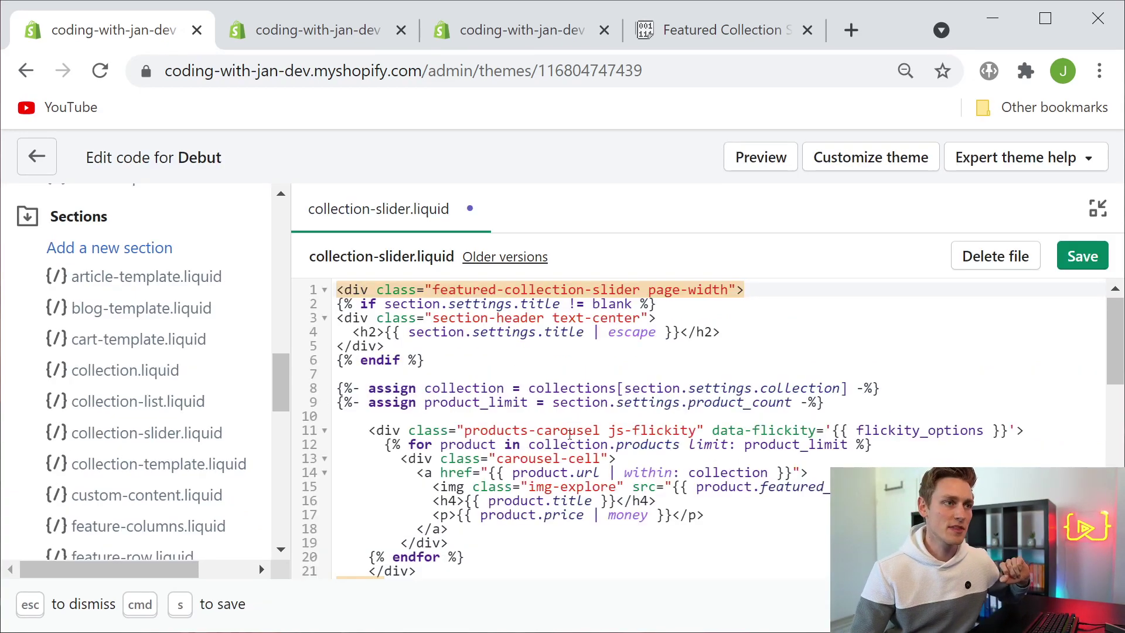
{"action": "left_click", "coordinate": [387, 359]}
{"action": "left_click", "coordinate": [366, 291]}
{"action": "scroll", "coordinate": [546, 357], "scroll_direction": "down", "scroll_amount": 3}
{"action": "scroll", "coordinate": [519, 413], "scroll_direction": "up", "scroll_amount": 3}
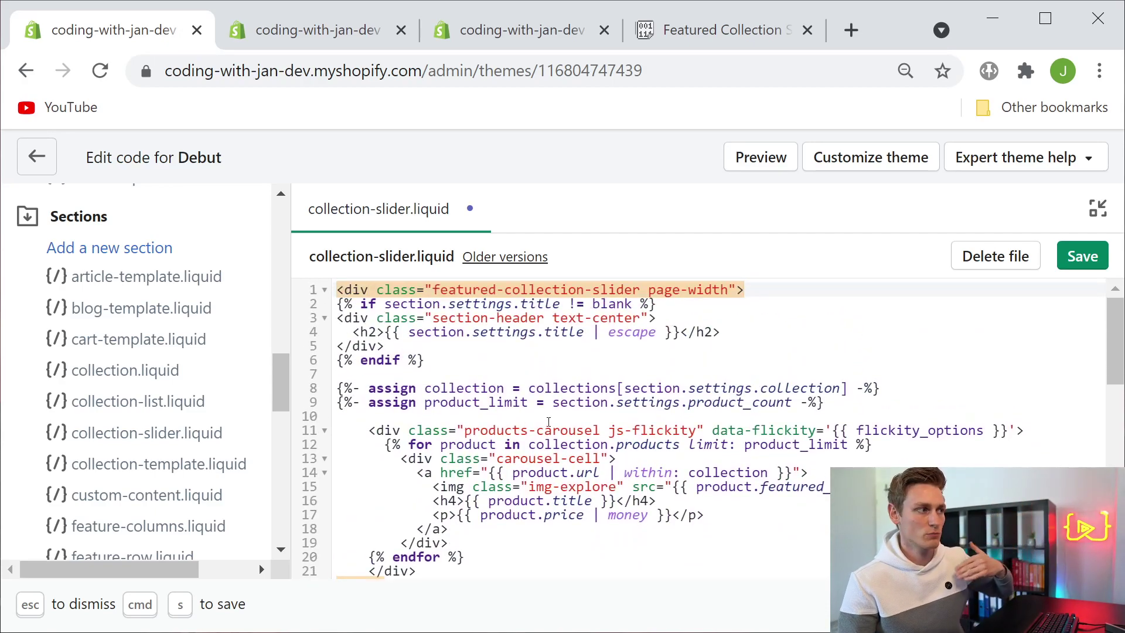
{"action": "scroll", "coordinate": [600, 401], "scroll_direction": "down", "scroll_amount": 3}
{"action": "scroll", "coordinate": [552, 395], "scroll_direction": "up", "scroll_amount": 3}
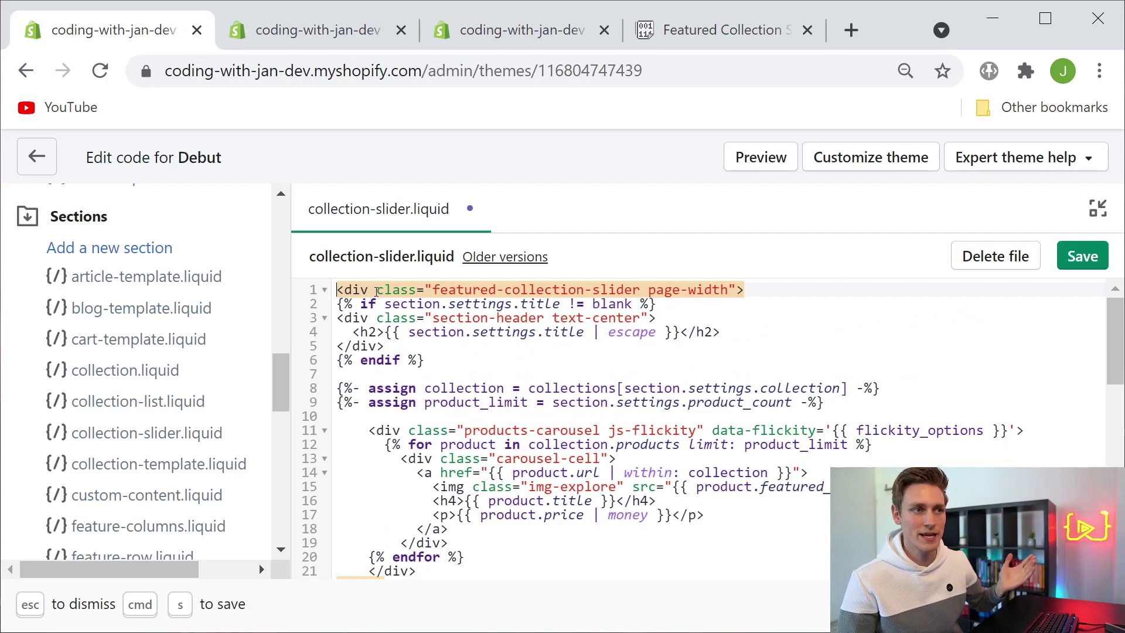
Review the page-width wrapper, the section.settings.title condition and the schema's Heading setting
{"action": "left_click_drag", "start_coordinate": [378, 291], "coordinate": [738, 290]}
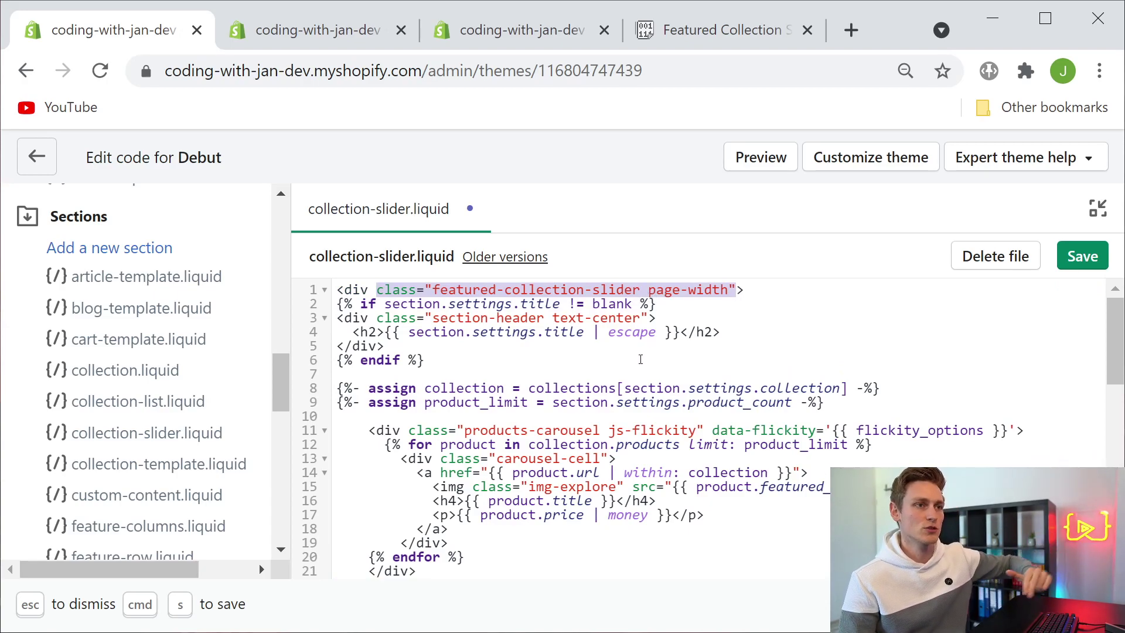
{"action": "left_click_drag", "start_coordinate": [656, 304], "coordinate": [338, 304]}
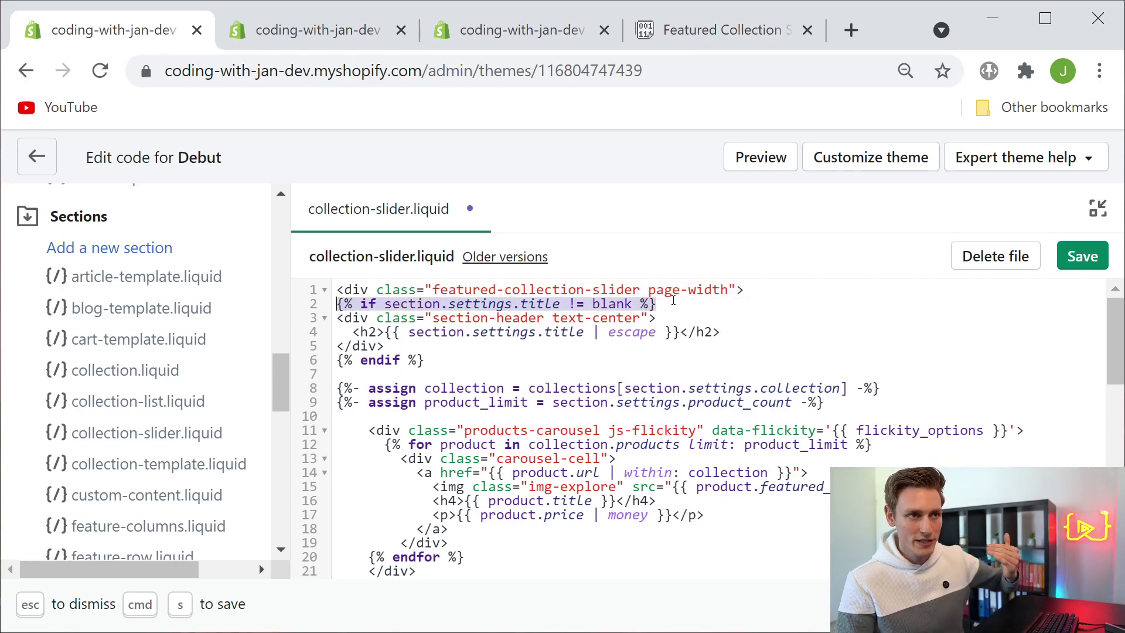
{"action": "left_click", "coordinate": [668, 318]}
{"action": "left_click_drag", "start_coordinate": [441, 305], "coordinate": [553, 301]}
{"action": "scroll", "coordinate": [585, 374], "scroll_direction": "down", "scroll_amount": 4}
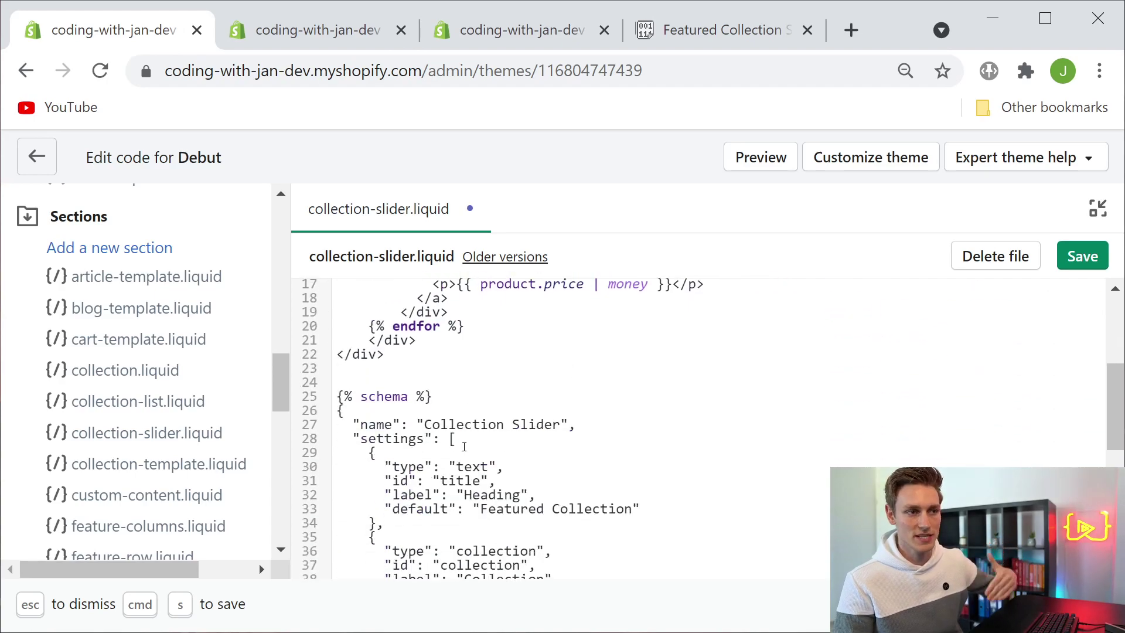
{"action": "scroll", "coordinate": [529, 391], "scroll_direction": "down", "scroll_amount": 2}
{"action": "mouse_move", "coordinate": [385, 351]}
{"action": "left_mouse_down"}
{"action": "mouse_move", "coordinate": [533, 381]}
{"action": "mouse_move", "coordinate": [495, 366]}
{"action": "mouse_move", "coordinate": [394, 366]}
{"action": "left_mouse_up"}
{"action": "left_click", "coordinate": [580, 363]}
Review the h2 heading output and the collection and product_limit assignments
{"action": "scroll", "coordinate": [539, 375], "scroll_direction": "up", "scroll_amount": 6}
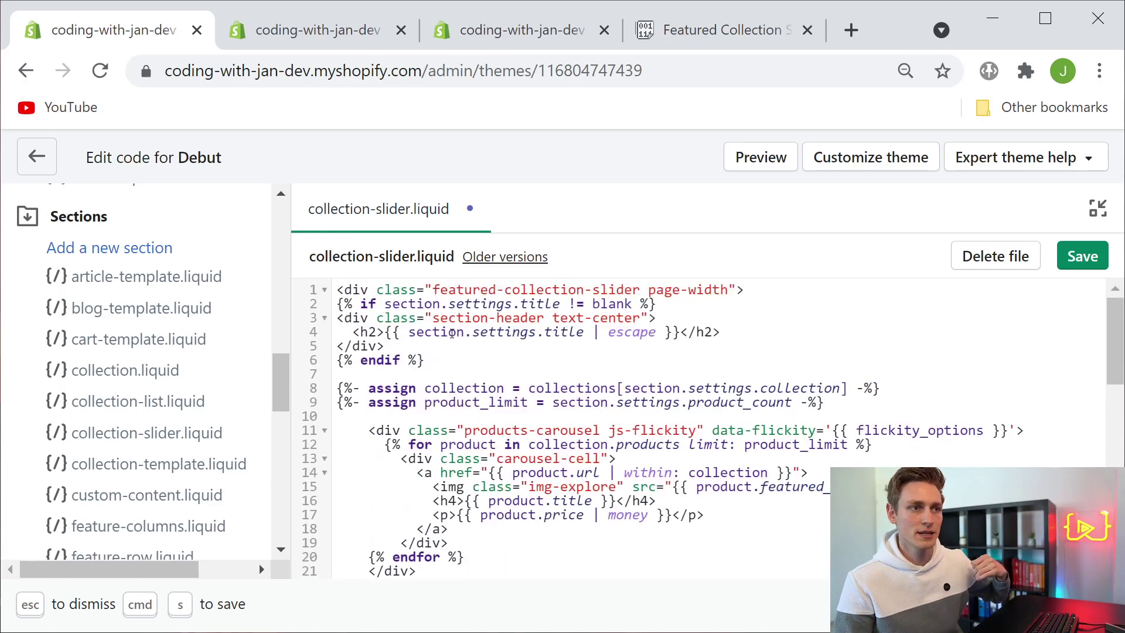
{"action": "left_click_drag", "start_coordinate": [345, 331], "coordinate": [749, 335]}
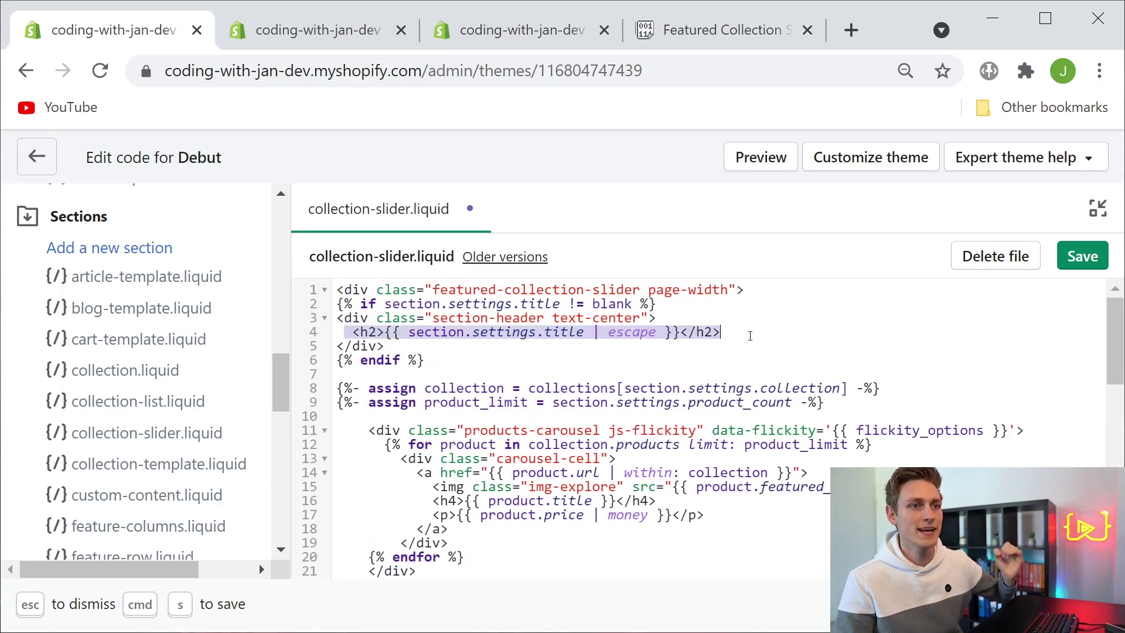
{"action": "left_click", "coordinate": [621, 359]}
{"action": "left_click_drag", "start_coordinate": [353, 387], "coordinate": [826, 404]}
{"action": "left_click", "coordinate": [428, 412]}
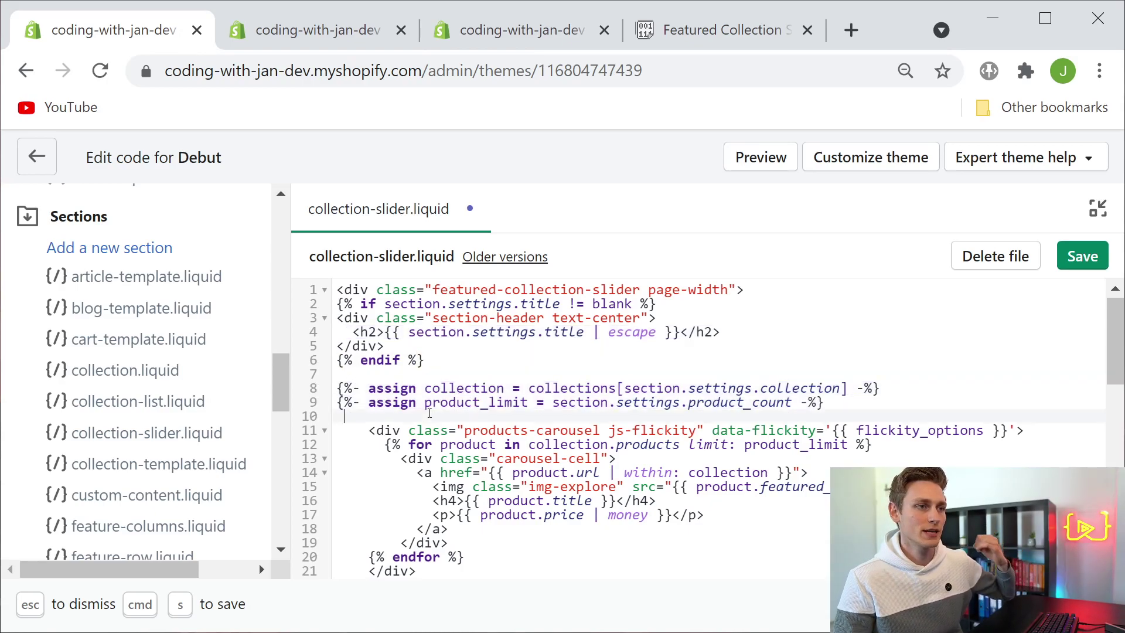
{"action": "left_click_drag", "start_coordinate": [384, 403], "coordinate": [842, 399]}
{"action": "left_click", "coordinate": [842, 400]}
Review the carousel div and the product loop's carousel-cell link, image, title and price lines
{"action": "left_click", "coordinate": [374, 431]}
{"action": "scroll", "coordinate": [436, 384], "scroll_direction": "down", "scroll_amount": 2}
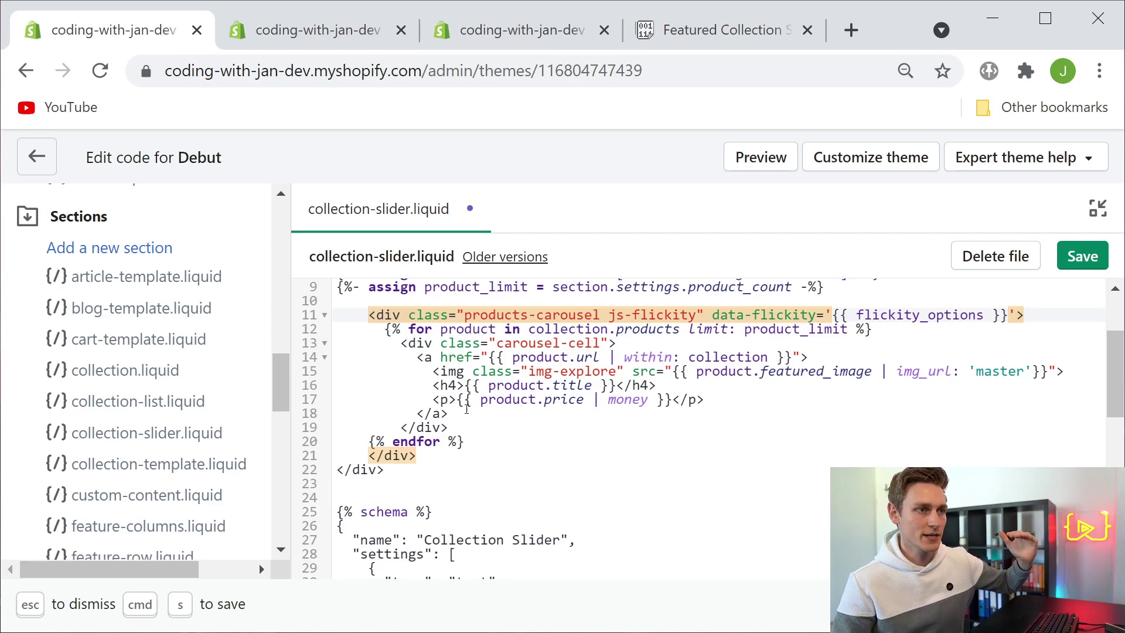
{"action": "left_click_drag", "start_coordinate": [384, 329], "coordinate": [677, 330]}
{"action": "left_click", "coordinate": [409, 344]}
{"action": "left_click_drag", "start_coordinate": [400, 343], "coordinate": [620, 338]}
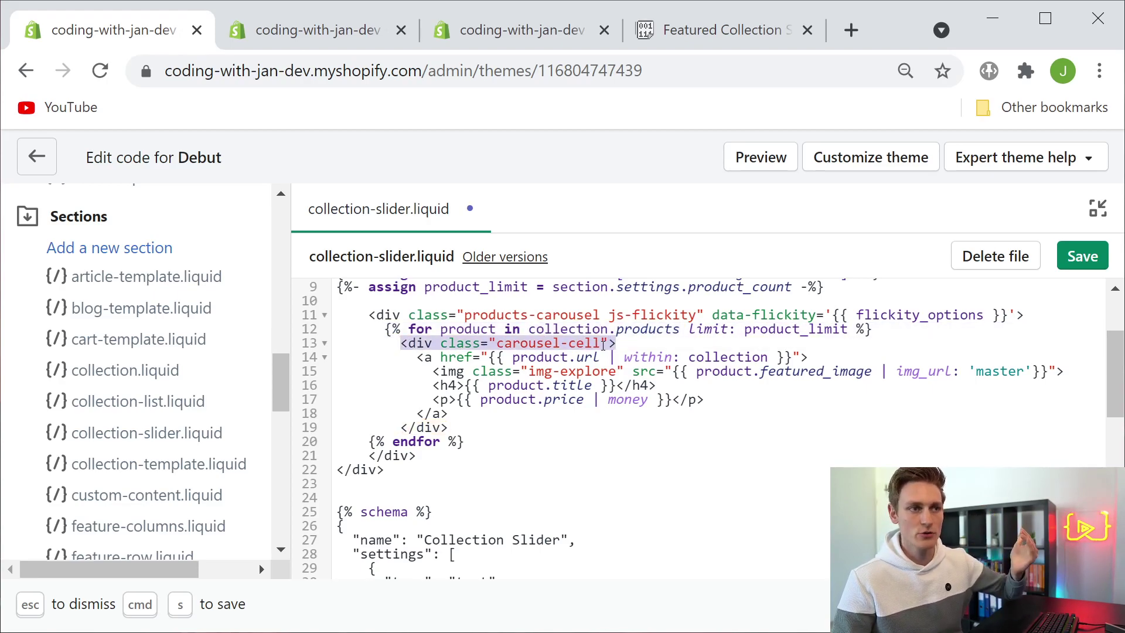
{"action": "left_click_drag", "start_coordinate": [413, 359], "coordinate": [720, 358]}
{"action": "left_click_drag", "start_coordinate": [422, 375], "coordinate": [685, 387]}
{"action": "left_click_drag", "start_coordinate": [428, 403], "coordinate": [722, 405]}
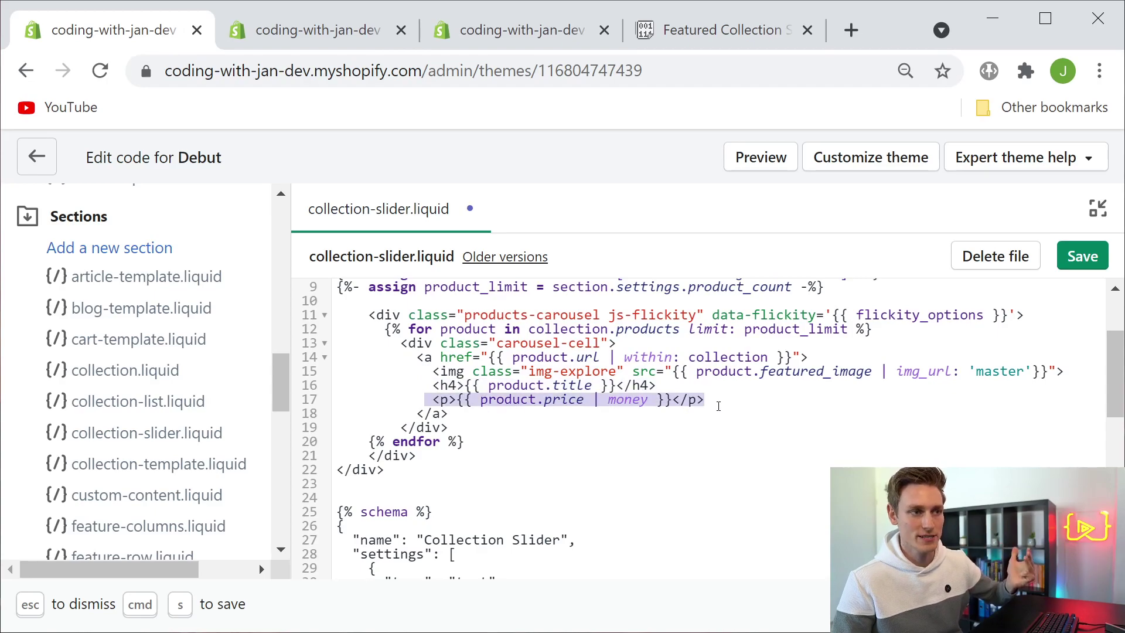
{"action": "left_click_drag", "start_coordinate": [545, 443], "coordinate": [335, 330]}
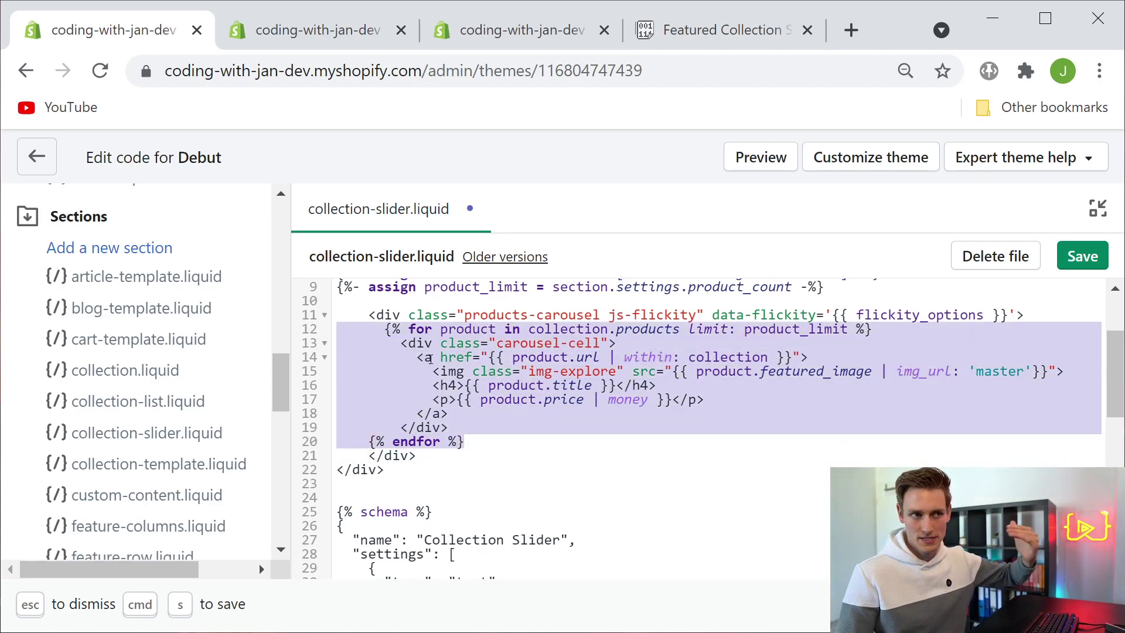
{"action": "key", "text": "alt+Tab"}
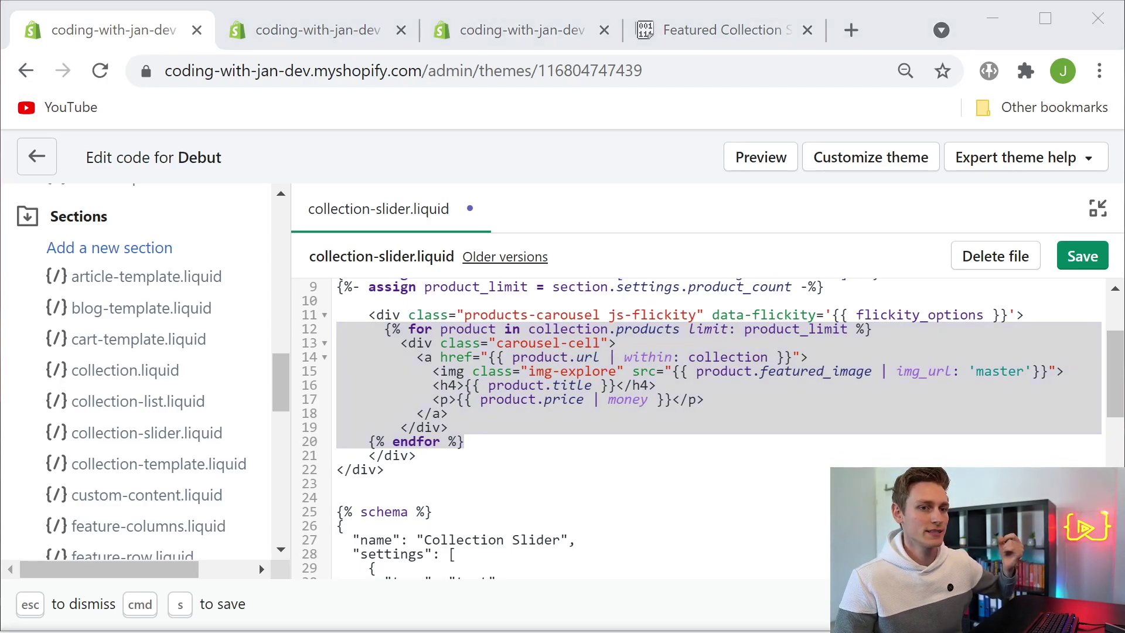
{"action": "left_click", "coordinate": [990, 311]}
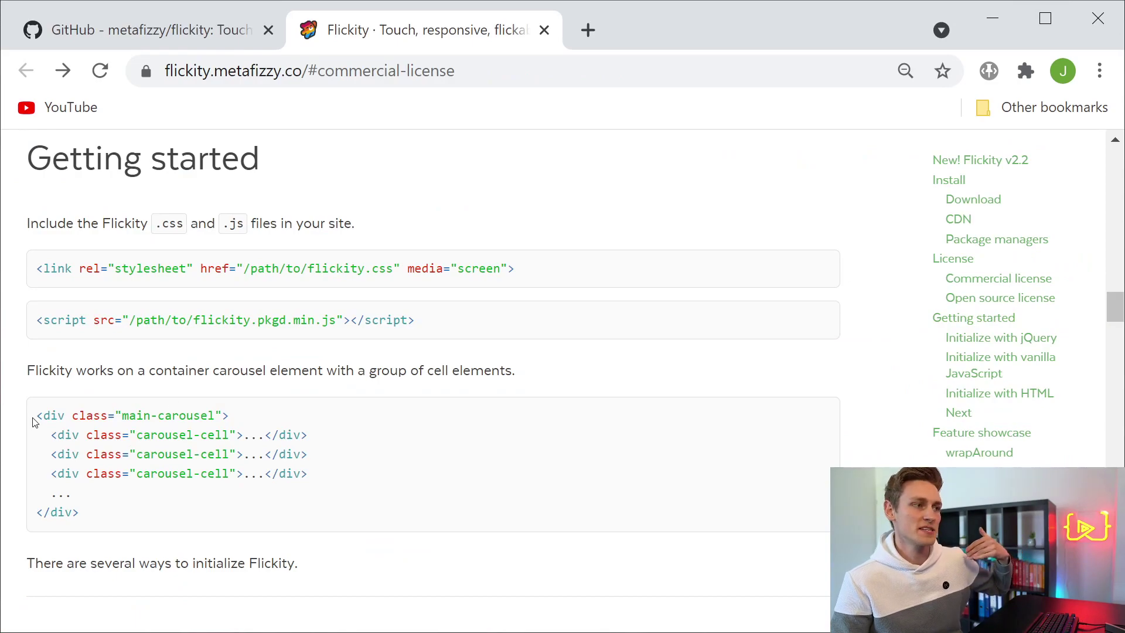
{"action": "left_click_drag", "start_coordinate": [34, 420], "coordinate": [228, 416]}
{"action": "left_click", "coordinate": [146, 416]}
{"action": "left_click_drag", "start_coordinate": [121, 416], "coordinate": [215, 415]}
{"action": "left_click", "coordinate": [74, 435]}
{"action": "left_click_drag", "start_coordinate": [51, 436], "coordinate": [264, 436]}
{"action": "left_click", "coordinate": [367, 445]}
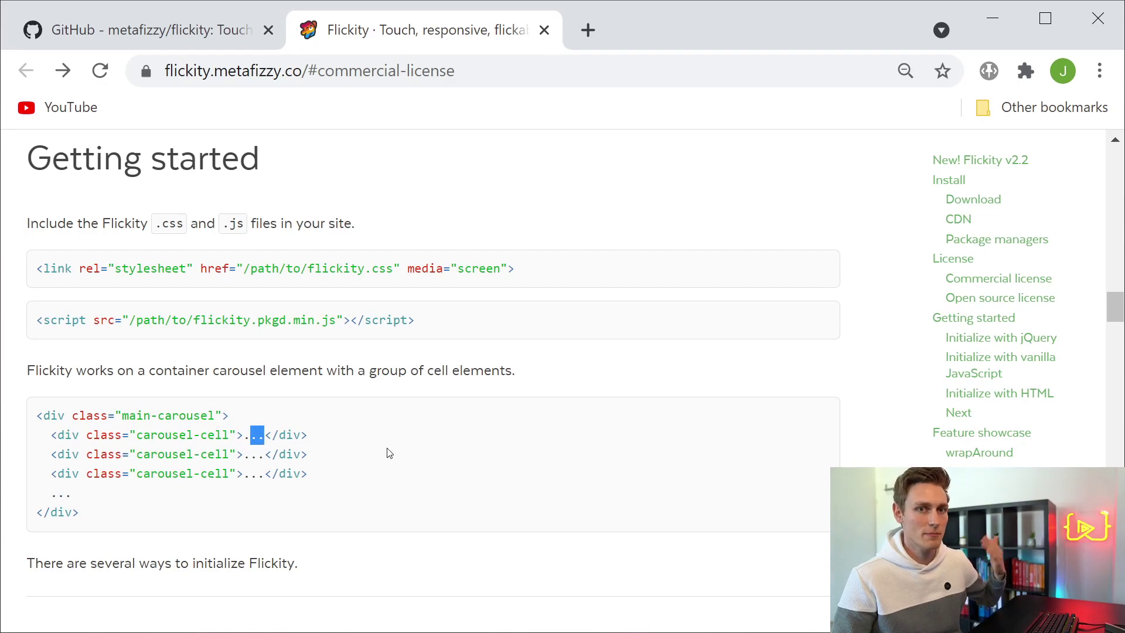
{"action": "scroll", "coordinate": [414, 407], "scroll_direction": "down", "scroll_amount": 2}
{"action": "left_click", "coordinate": [413, 407]}
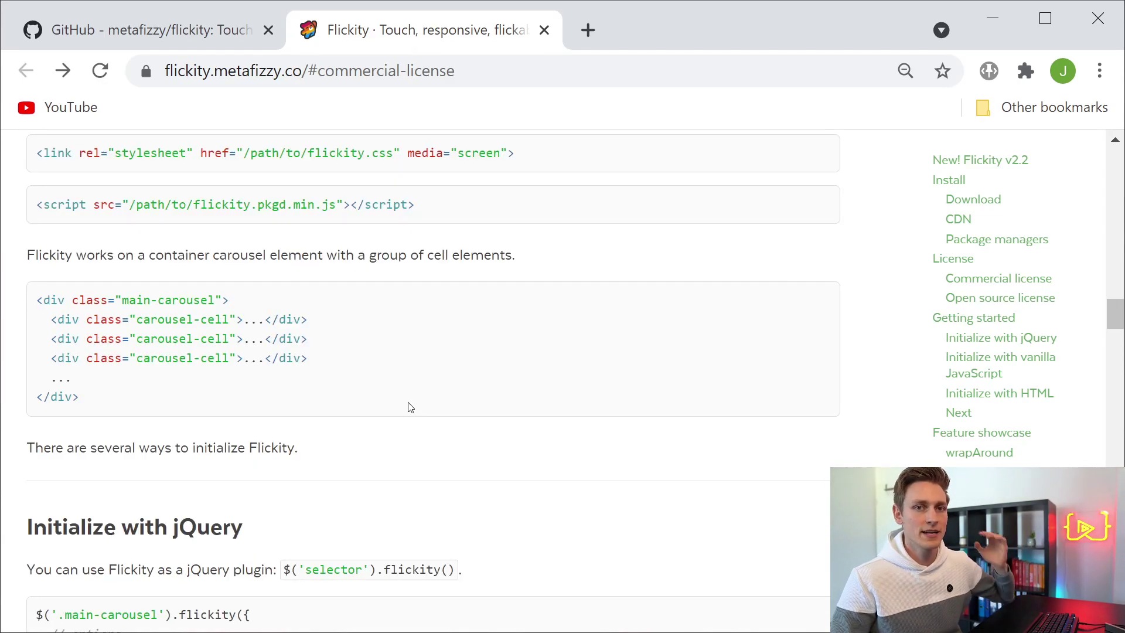
{"action": "scroll", "coordinate": [368, 362], "scroll_direction": "down", "scroll_amount": 12}
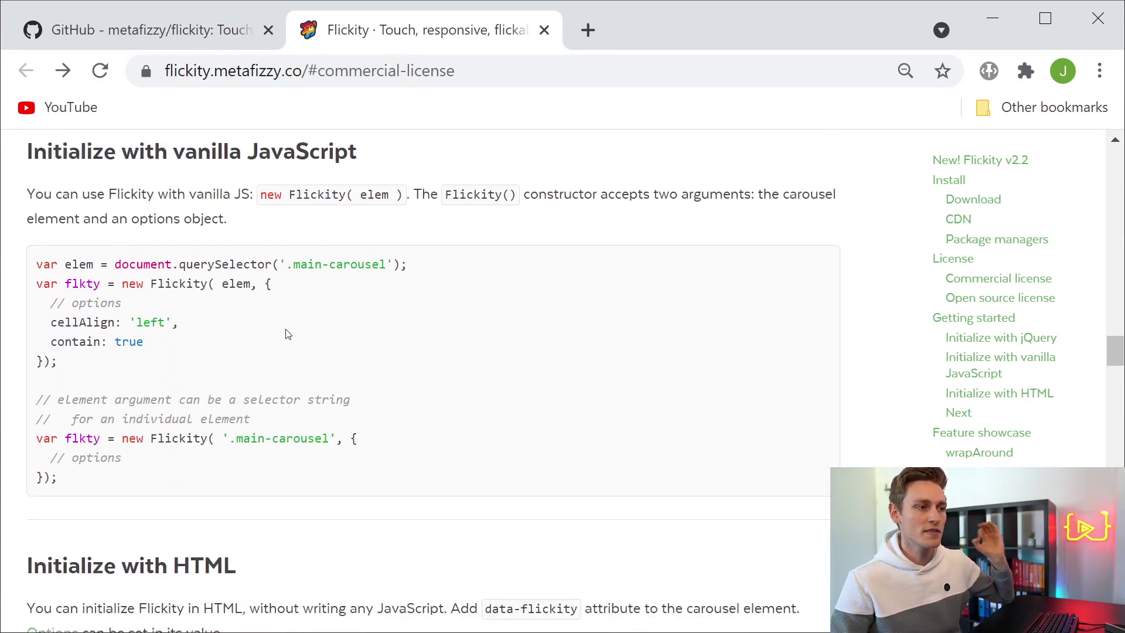
{"action": "scroll", "coordinate": [286, 346], "scroll_direction": "down", "scroll_amount": 2}
{"action": "left_click_drag", "start_coordinate": [235, 381], "coordinate": [325, 380]}
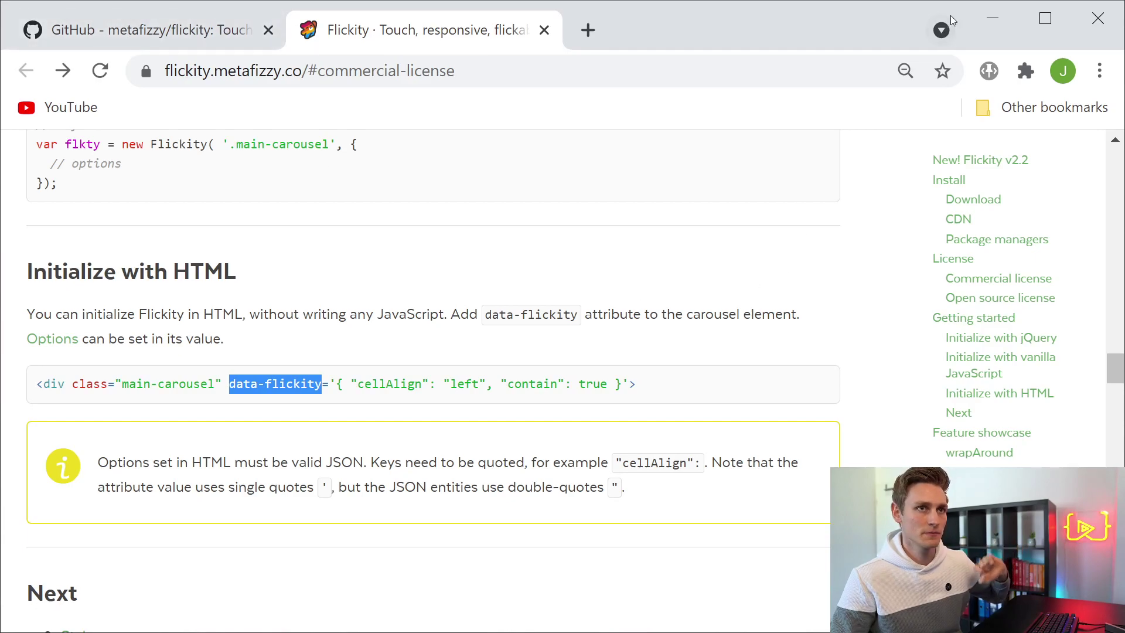
{"action": "left_click", "coordinate": [991, 24]}
{"action": "left_click_drag", "start_coordinate": [712, 314], "coordinate": [815, 315]}
{"action": "left_click_drag", "start_coordinate": [384, 342], "coordinate": [676, 416]}
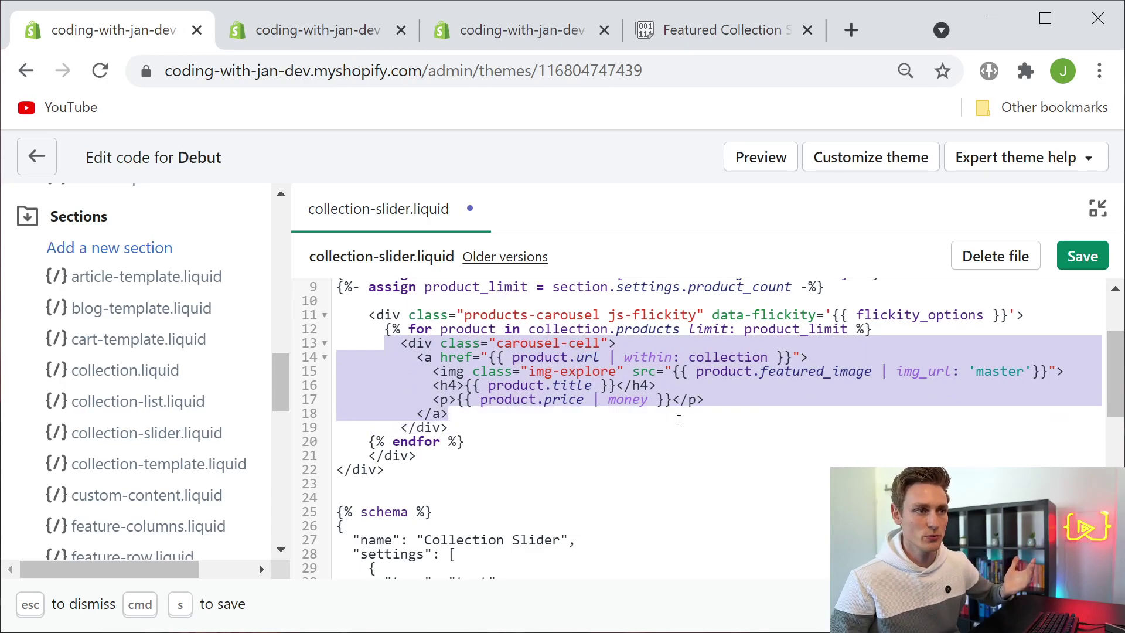
Save collection-slider.liquid and bring up the Online Store Themes page
{"action": "left_click", "coordinate": [548, 497]}
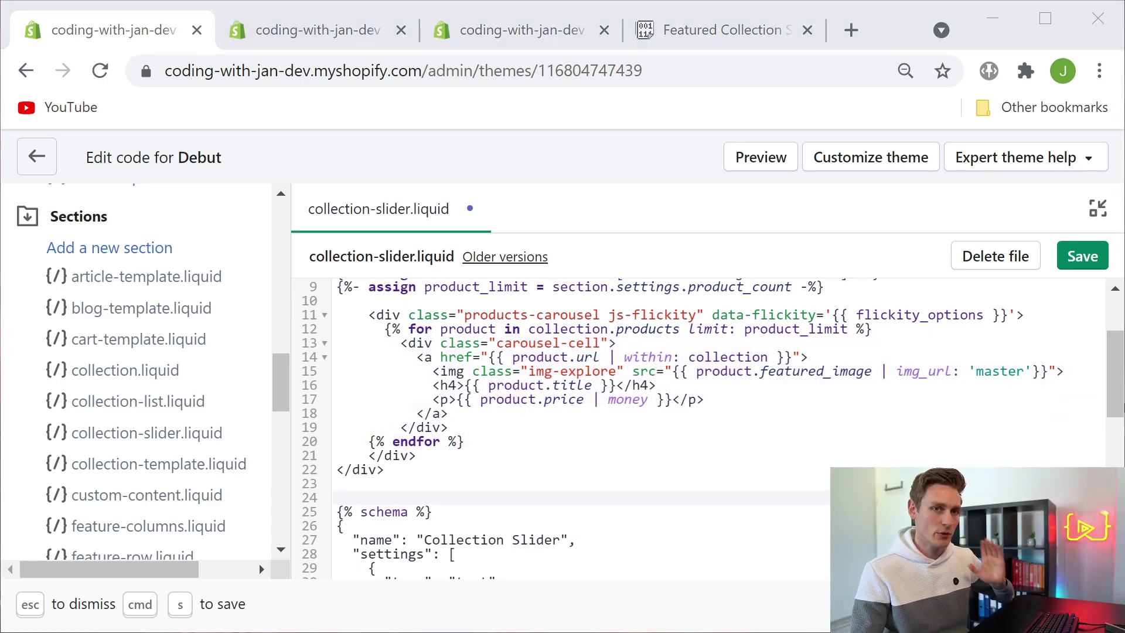
{"action": "left_click", "coordinate": [1091, 265]}
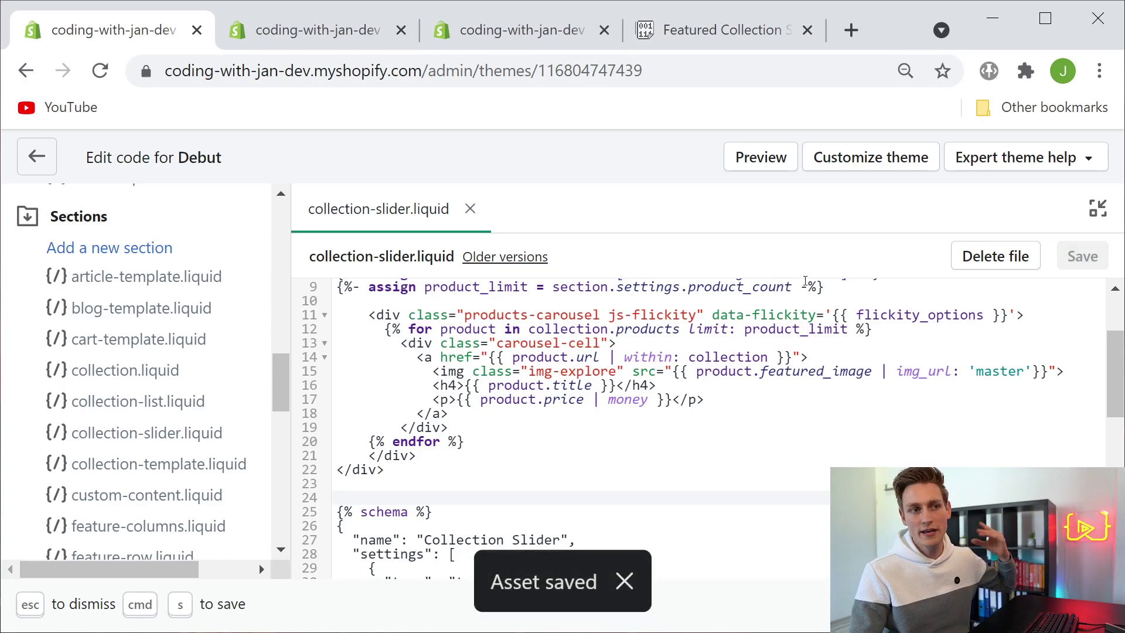
{"action": "left_click", "coordinate": [517, 42]}
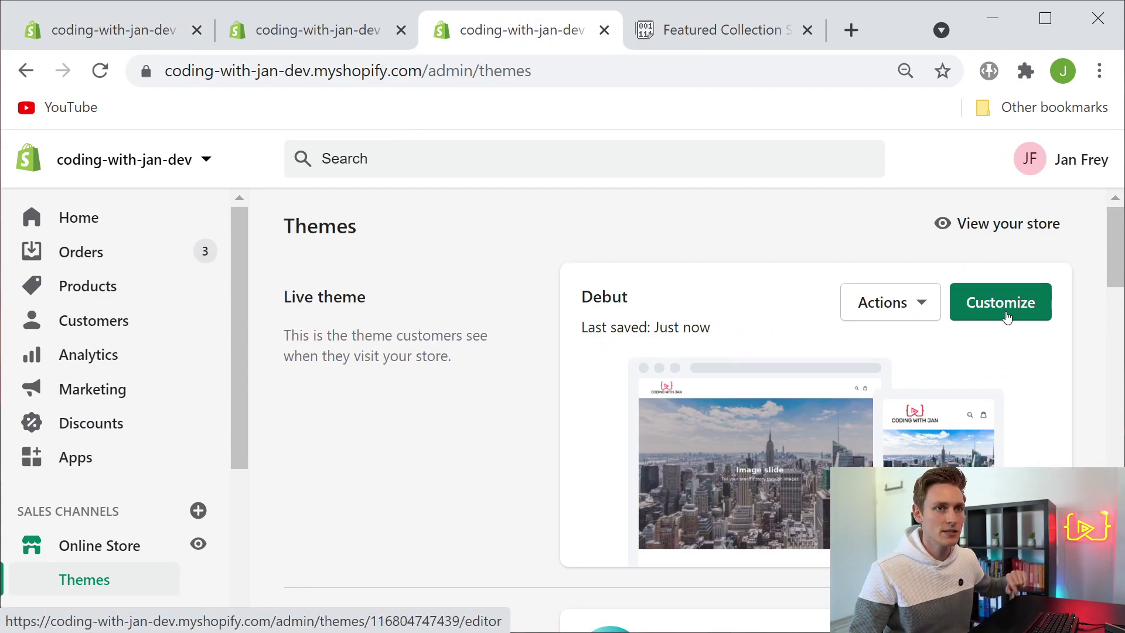
Preview the live Debut theme storefront and scroll down to the Featured Collection
{"action": "left_click", "coordinate": [883, 303]}
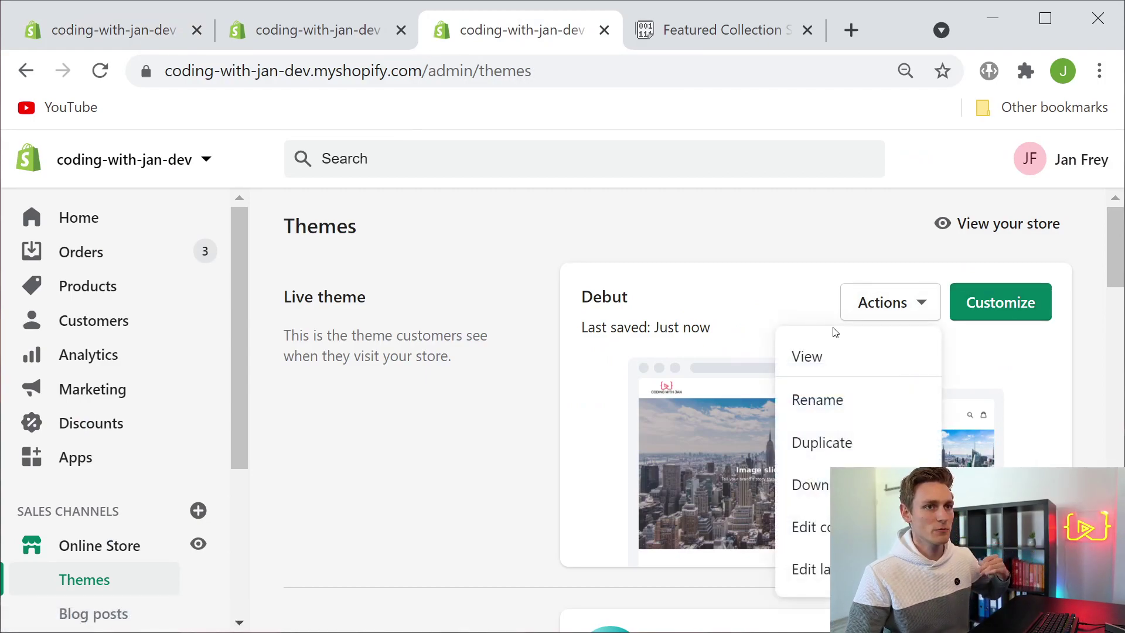
{"action": "left_click", "coordinate": [817, 358]}
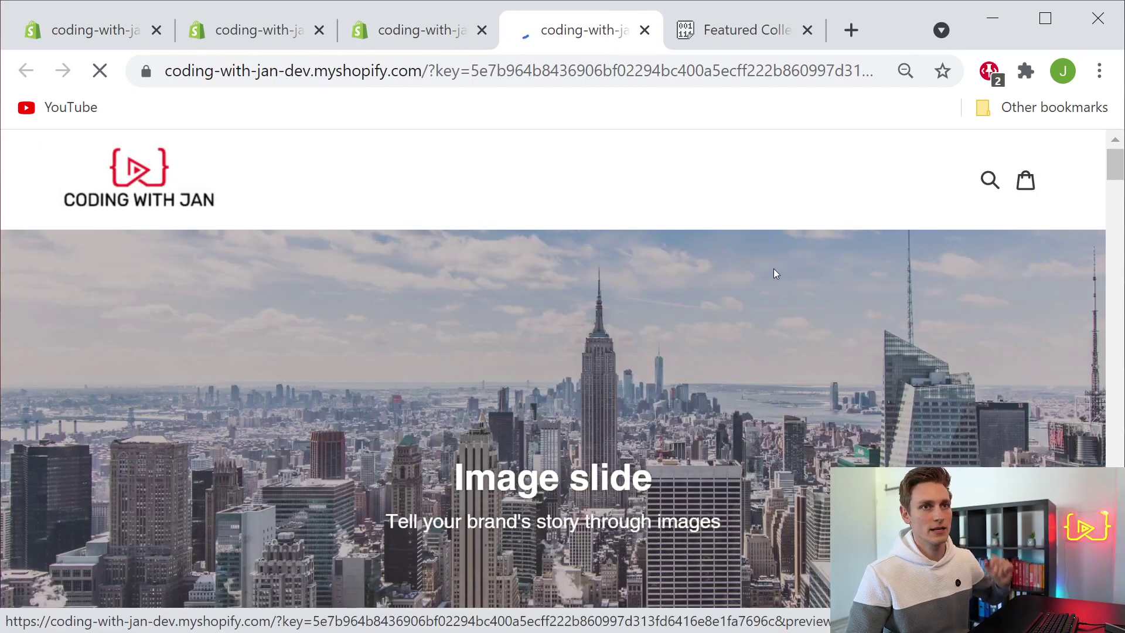
{"action": "scroll", "coordinate": [768, 266], "scroll_direction": "down", "scroll_amount": 20}
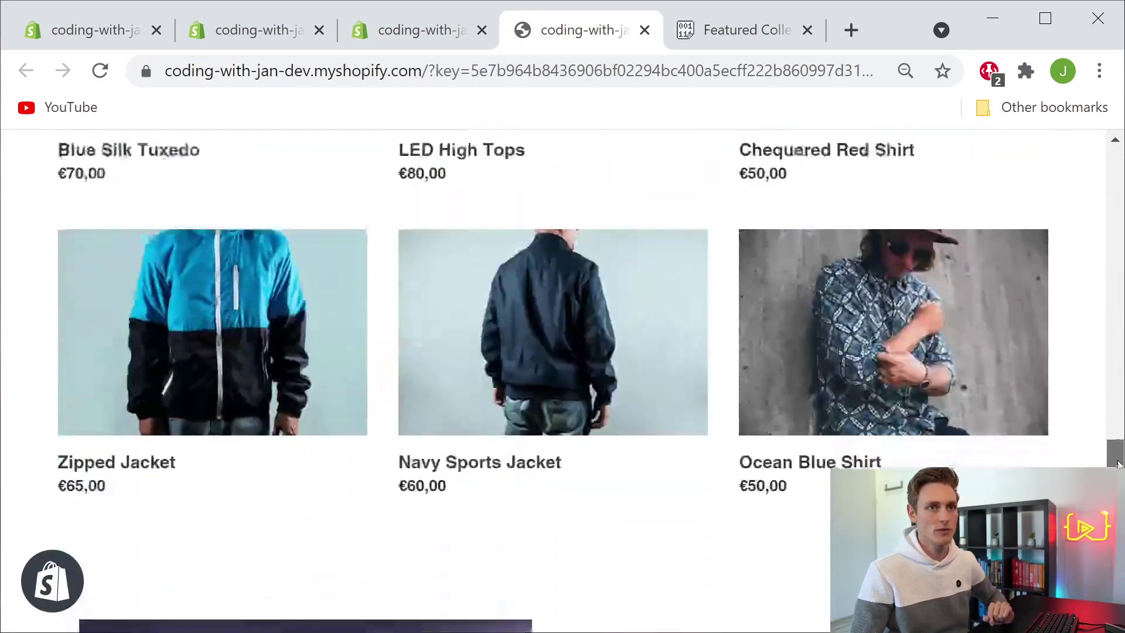
{"action": "scroll", "coordinate": [563, 351], "scroll_direction": "down", "scroll_amount": 10}
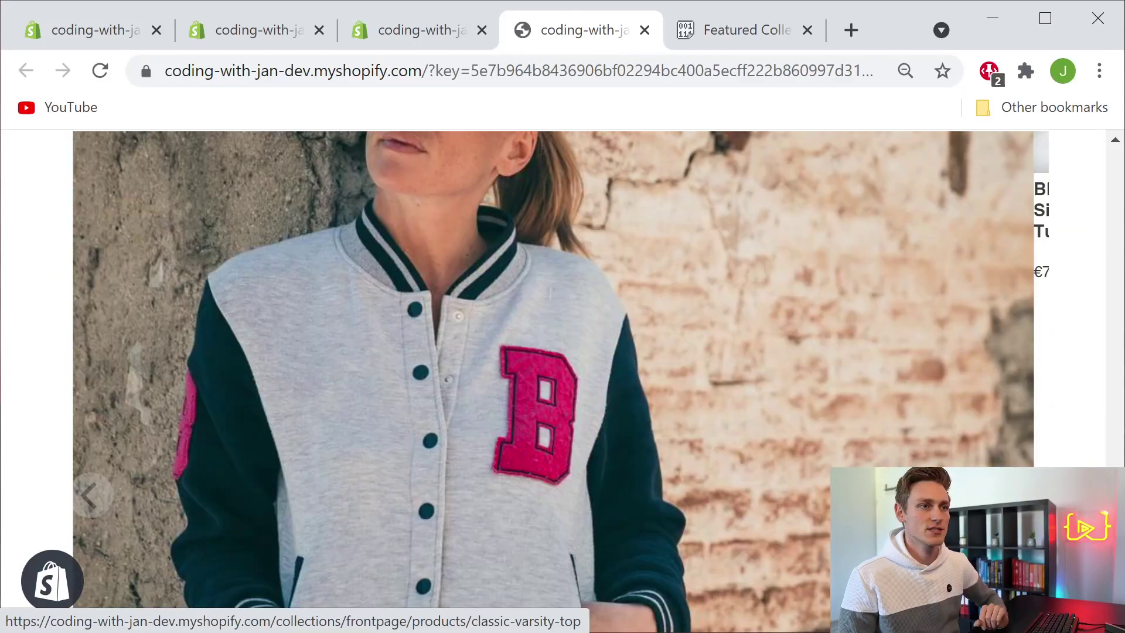
{"action": "scroll", "coordinate": [754, 439], "scroll_direction": "down", "scroll_amount": 5}
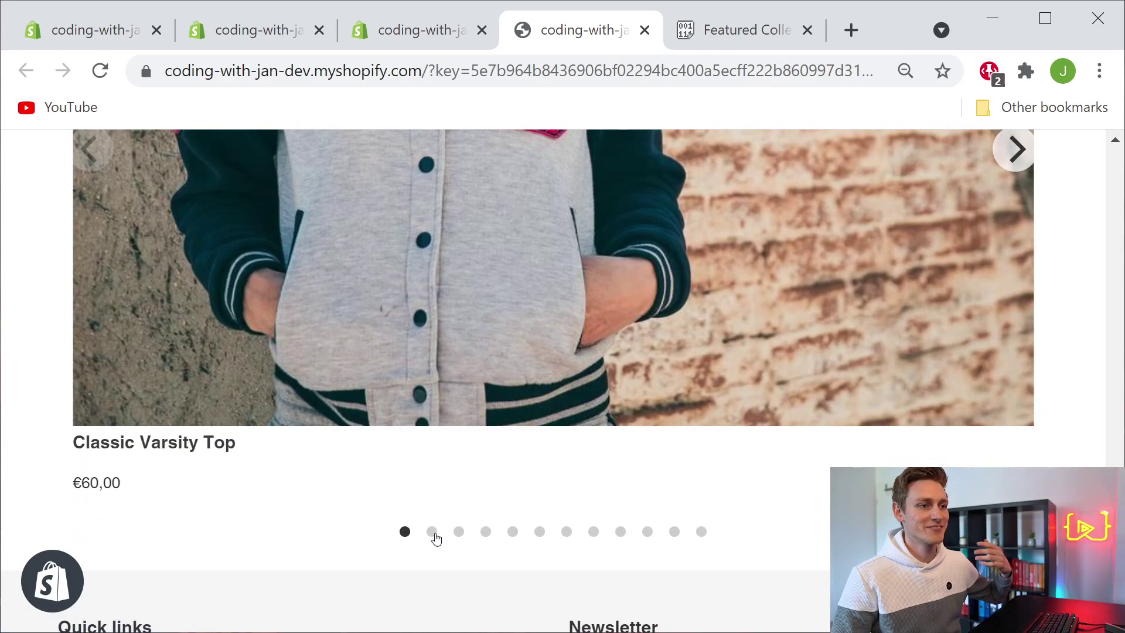
Test the Featured Collection slider with its page dots and by dragging slides left and right
{"action": "left_click", "coordinate": [433, 534]}
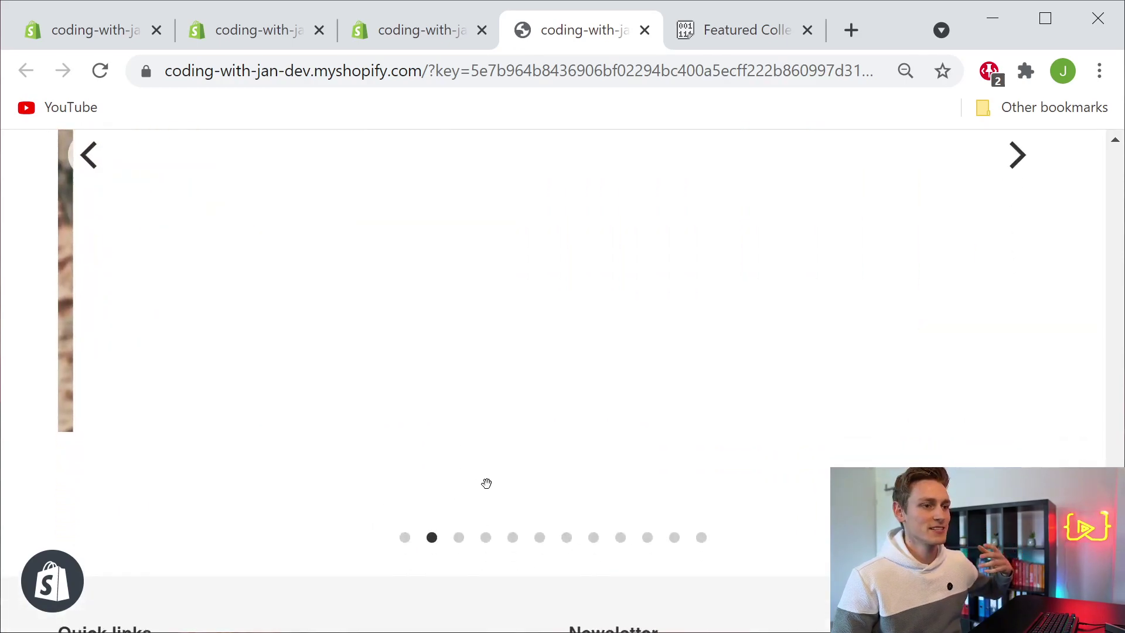
{"action": "scroll", "coordinate": [515, 449], "scroll_direction": "up", "scroll_amount": 6}
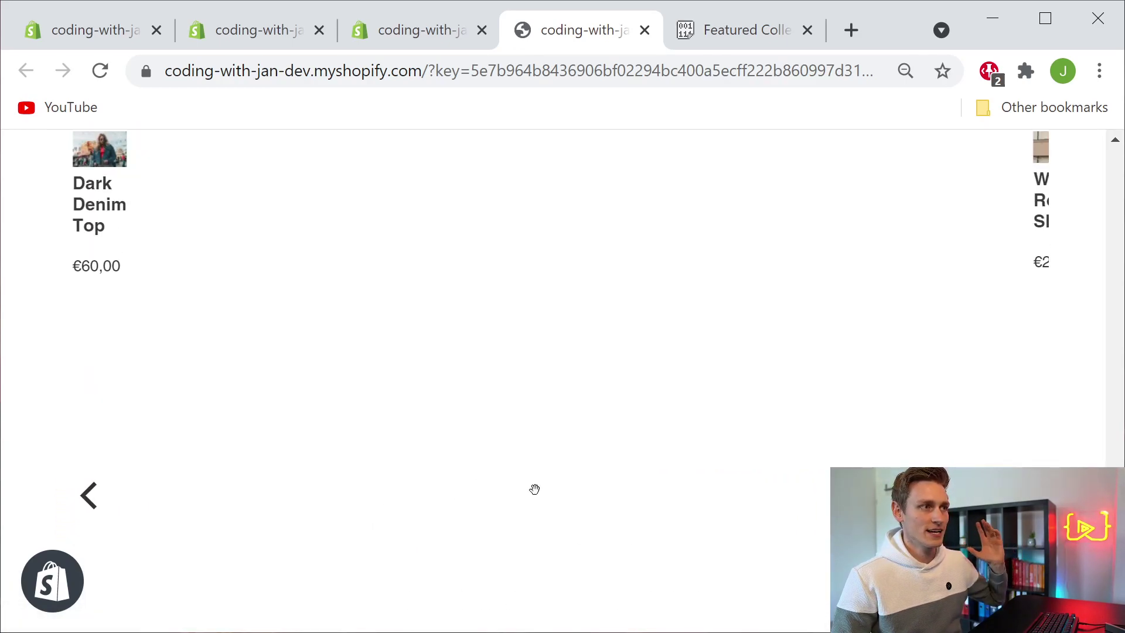
{"action": "left_click_drag", "start_coordinate": [543, 490], "coordinate": [430, 414]}
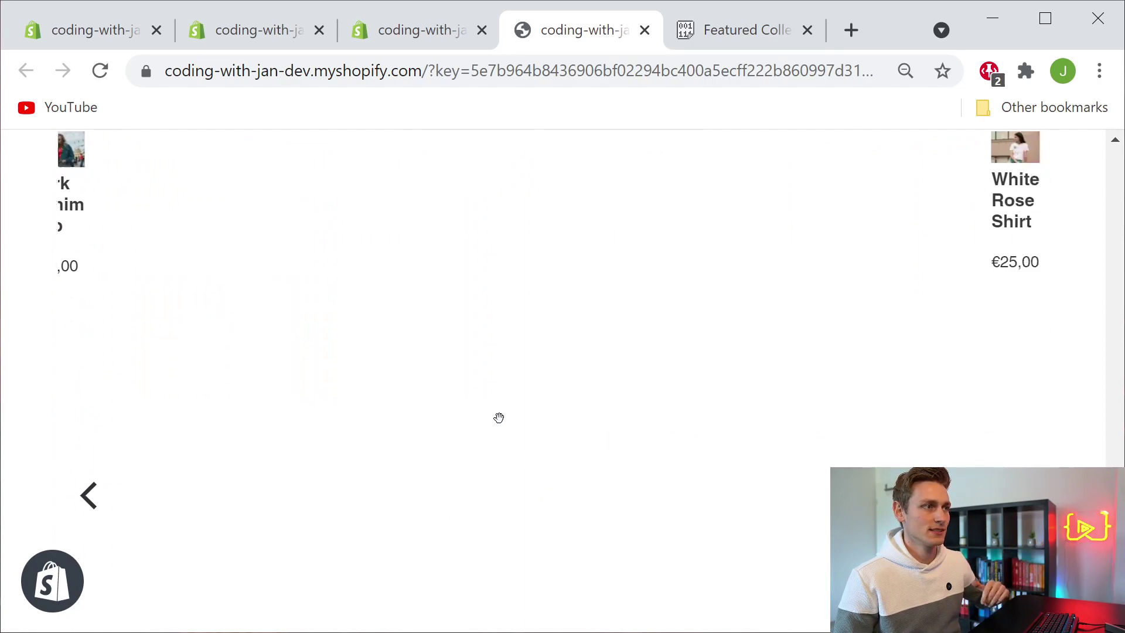
{"action": "left_click_drag", "start_coordinate": [384, 454], "coordinate": [841, 439]}
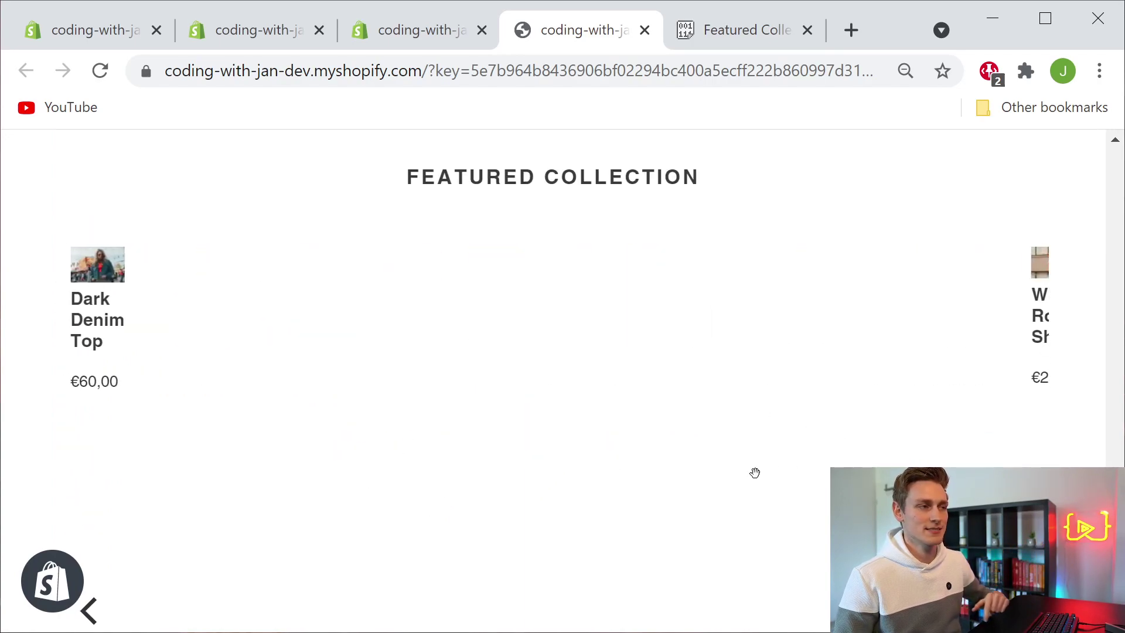
{"action": "left_click_drag", "start_coordinate": [429, 445], "coordinate": [820, 457]}
{"action": "left_click_drag", "start_coordinate": [392, 459], "coordinate": [652, 470]}
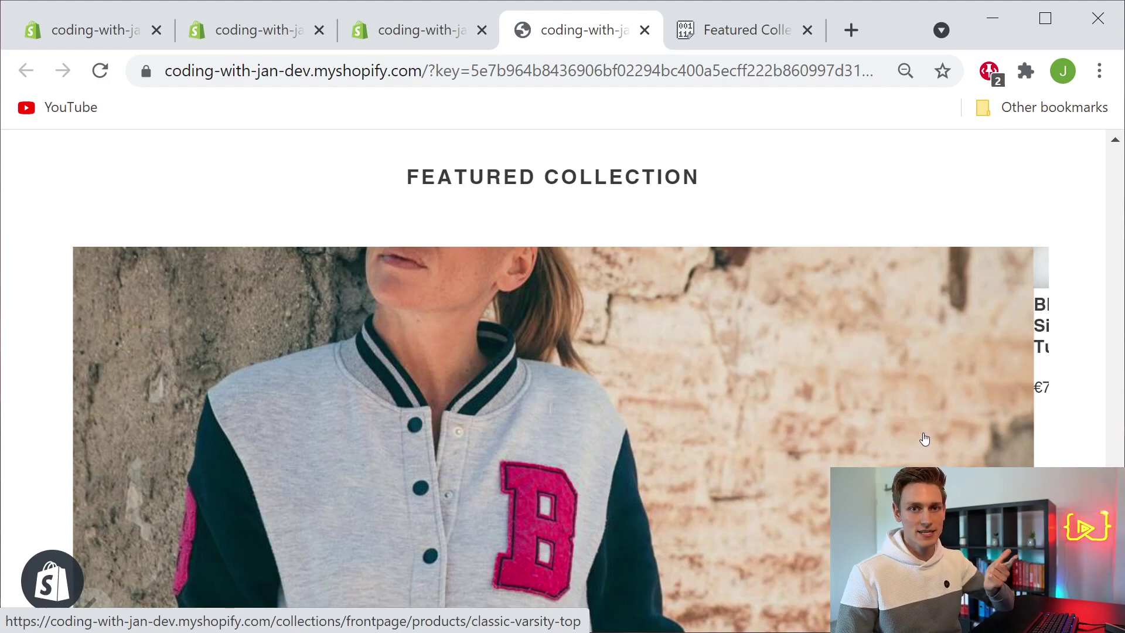
{"action": "key", "text": "ctrl+1"}
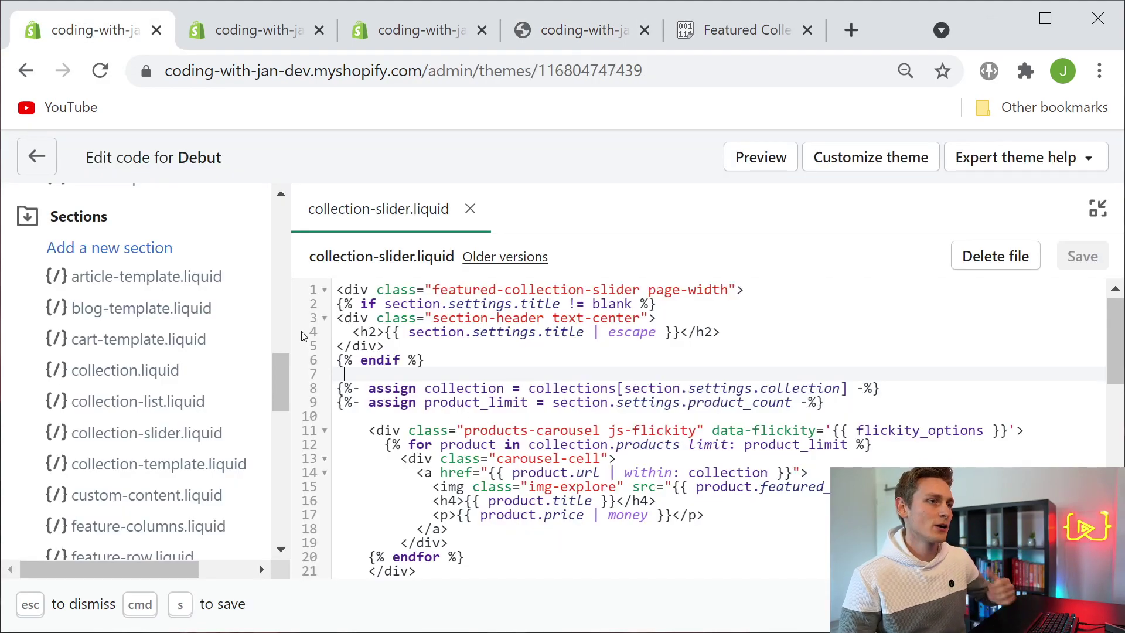
{"action": "left_click", "coordinate": [338, 291]}
{"action": "key", "text": "Return"}
{"action": "key", "text": "Return"}
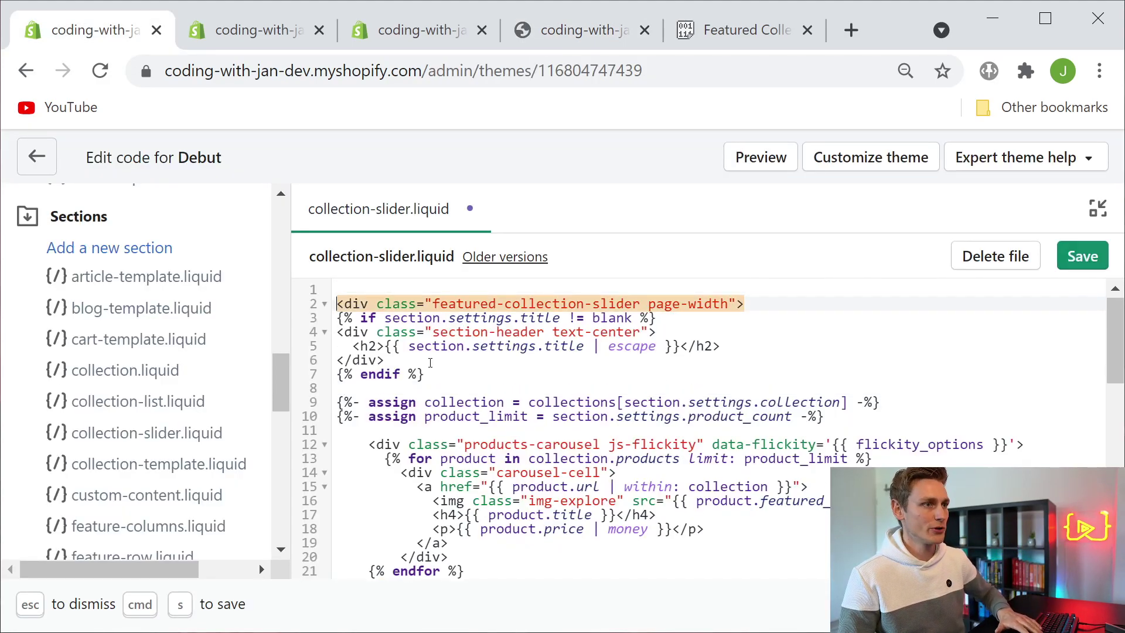
{"action": "key", "text": "Up"}
{"action": "key", "text": "Up"}
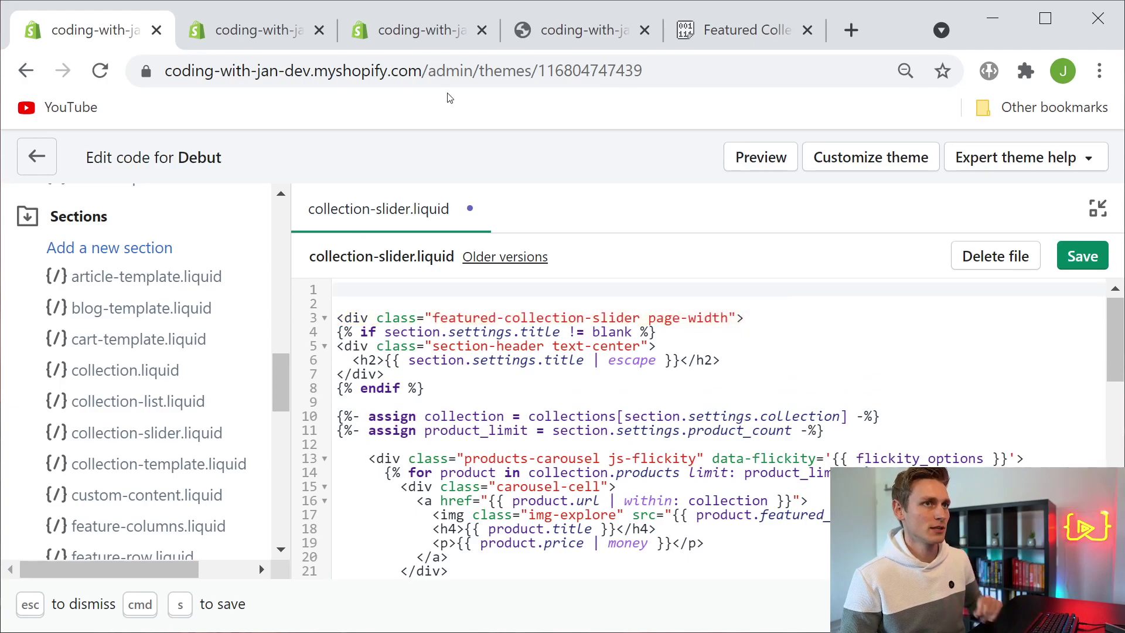
{"action": "left_click", "coordinate": [714, 33]}
{"action": "scroll", "coordinate": [456, 316], "scroll_direction": "up", "scroll_amount": 10}
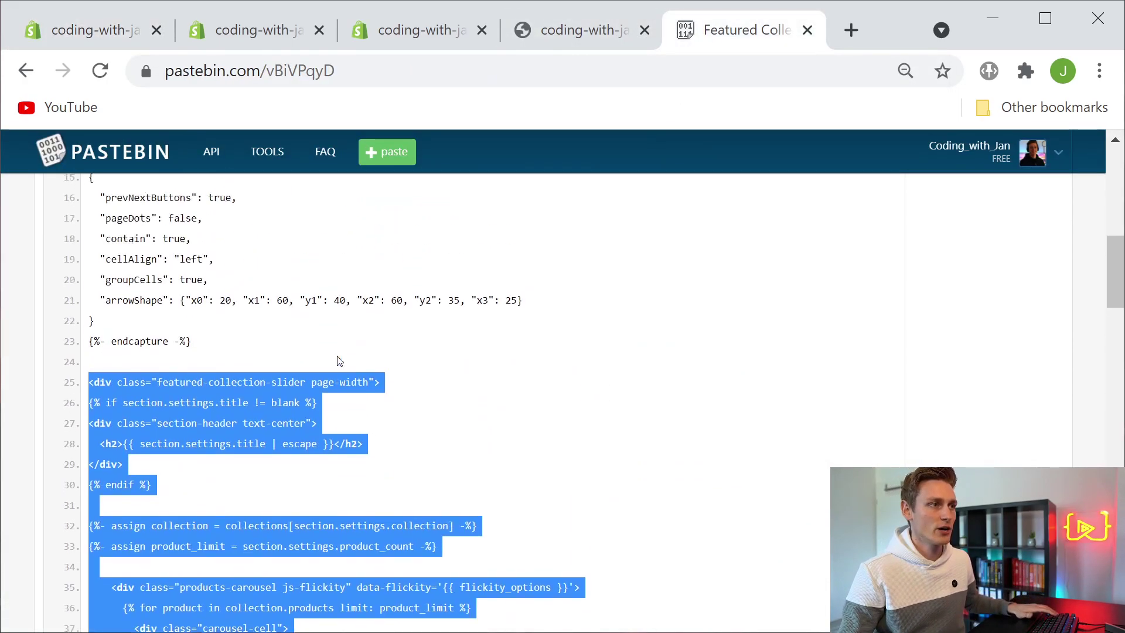
{"action": "left_click_drag", "start_coordinate": [243, 487], "coordinate": [89, 303]}
{"action": "key", "text": "super+c"}
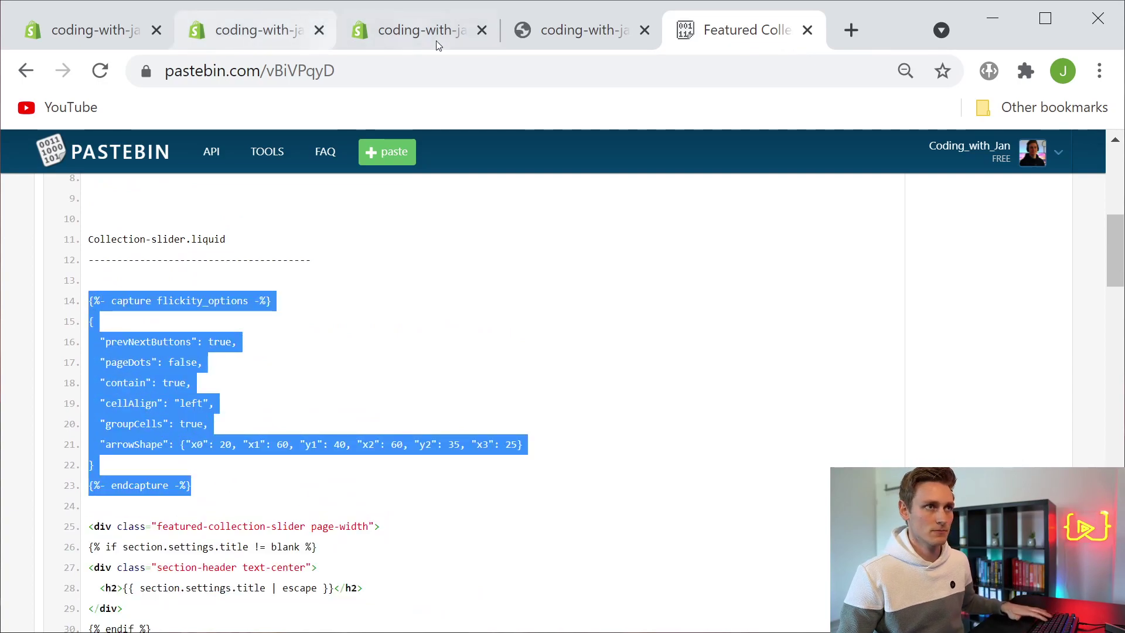
{"action": "left_click", "coordinate": [80, 32]}
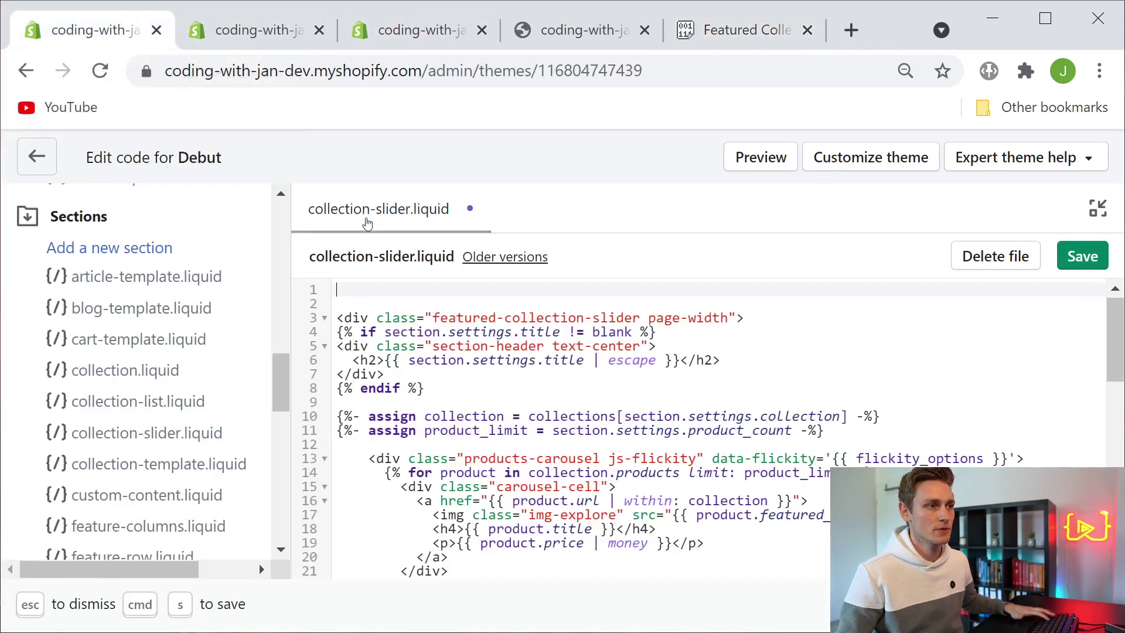
{"action": "key", "text": "super+v"}
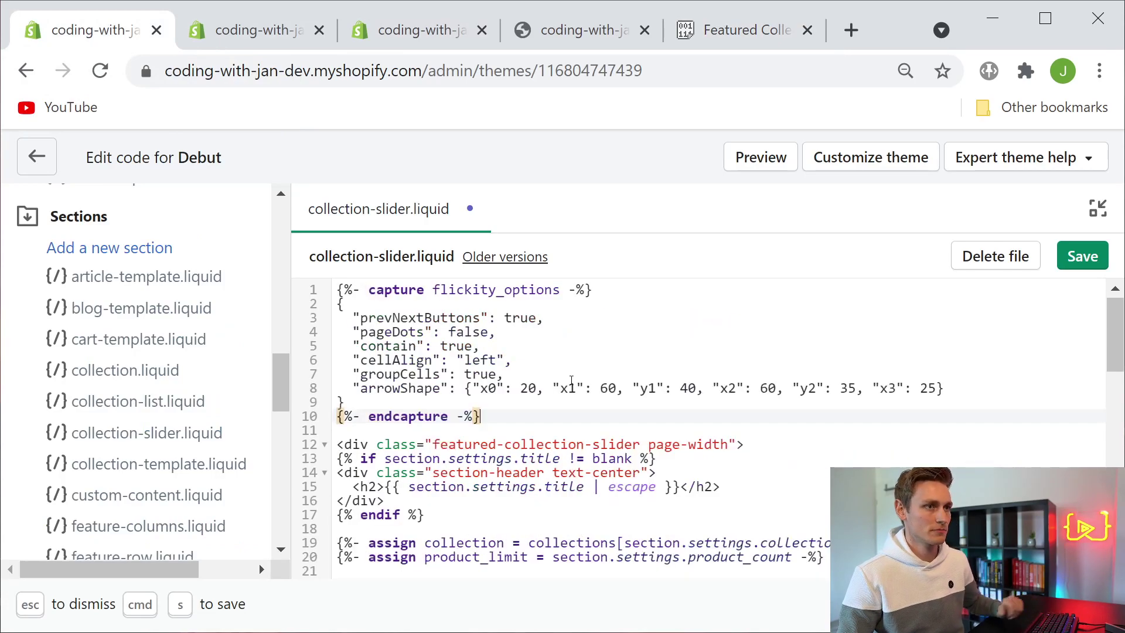
{"action": "left_click_drag", "start_coordinate": [547, 397], "coordinate": [499, 329]}
{"action": "left_click", "coordinate": [504, 397]}
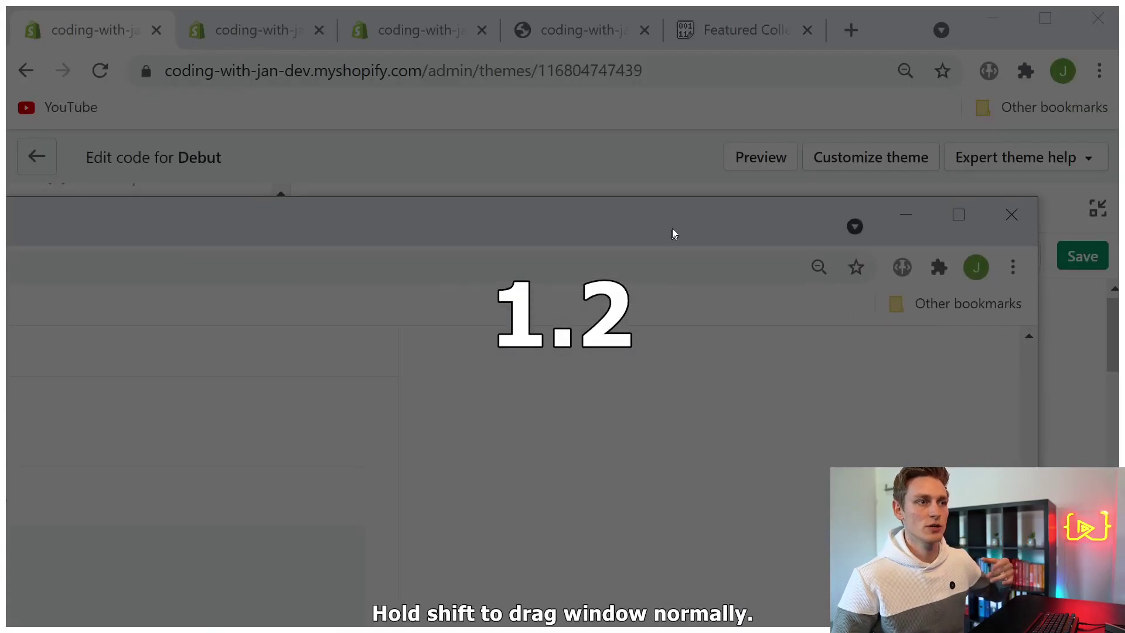
{"action": "left_click_drag", "start_coordinate": [673, 231], "coordinate": [691, 214]}
{"action": "scroll", "coordinate": [438, 333], "scroll_direction": "down", "scroll_amount": 6}
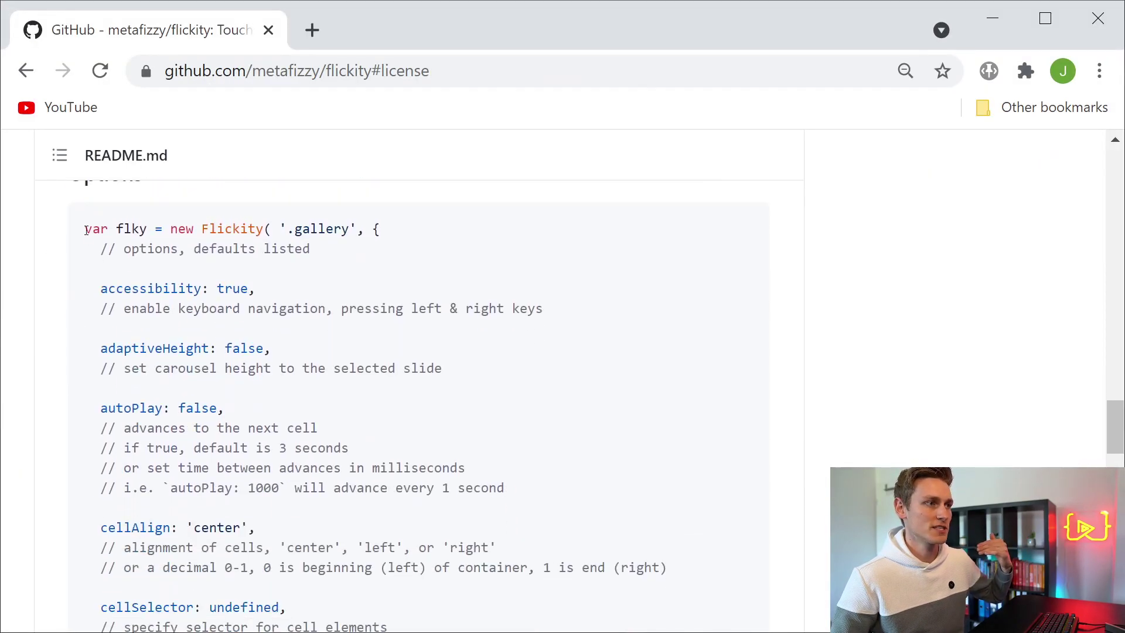
{"action": "scroll", "coordinate": [93, 314], "scroll_direction": "up", "scroll_amount": 2}
{"action": "scroll", "coordinate": [204, 283], "scroll_direction": "down", "scroll_amount": 9}
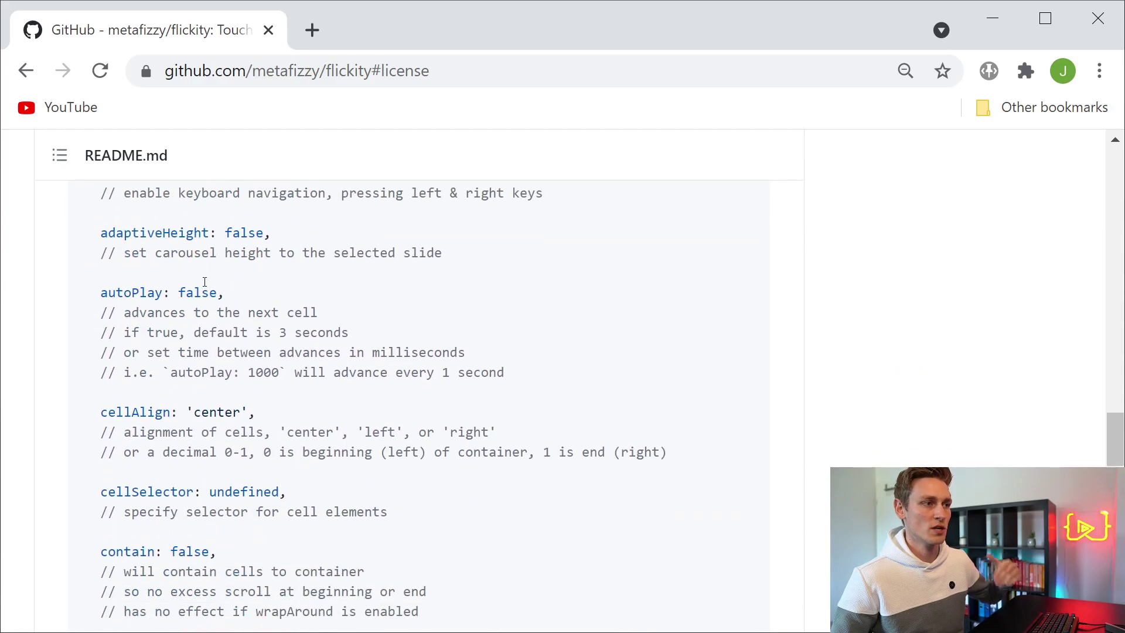
{"action": "scroll", "coordinate": [364, 402], "scroll_direction": "down", "scroll_amount": 5}
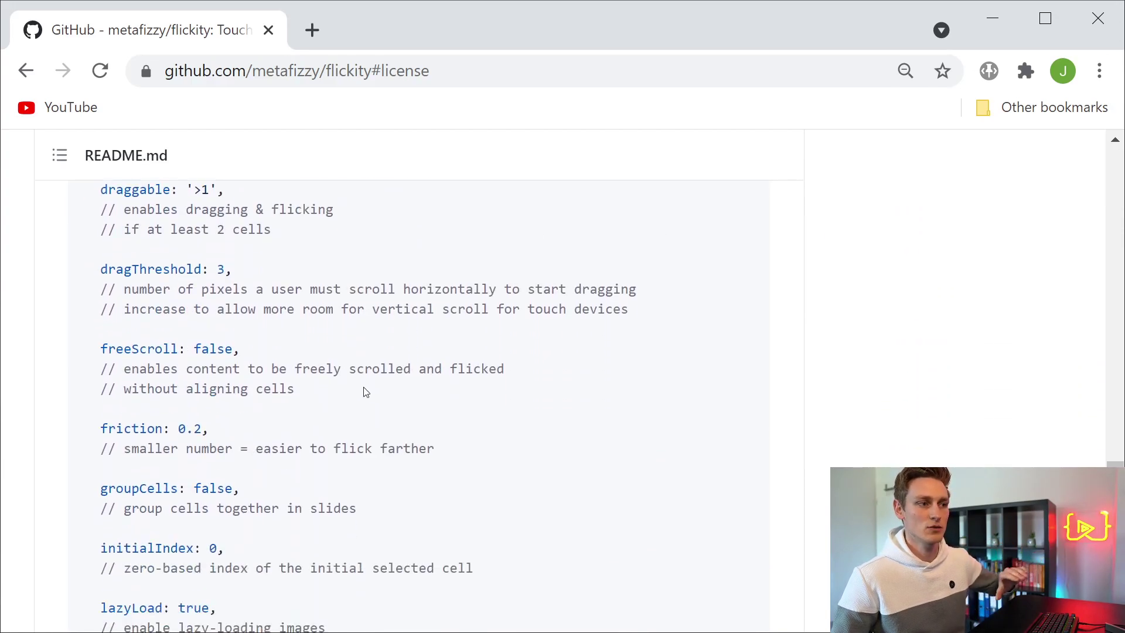
{"action": "key", "text": "alt+Tab"}
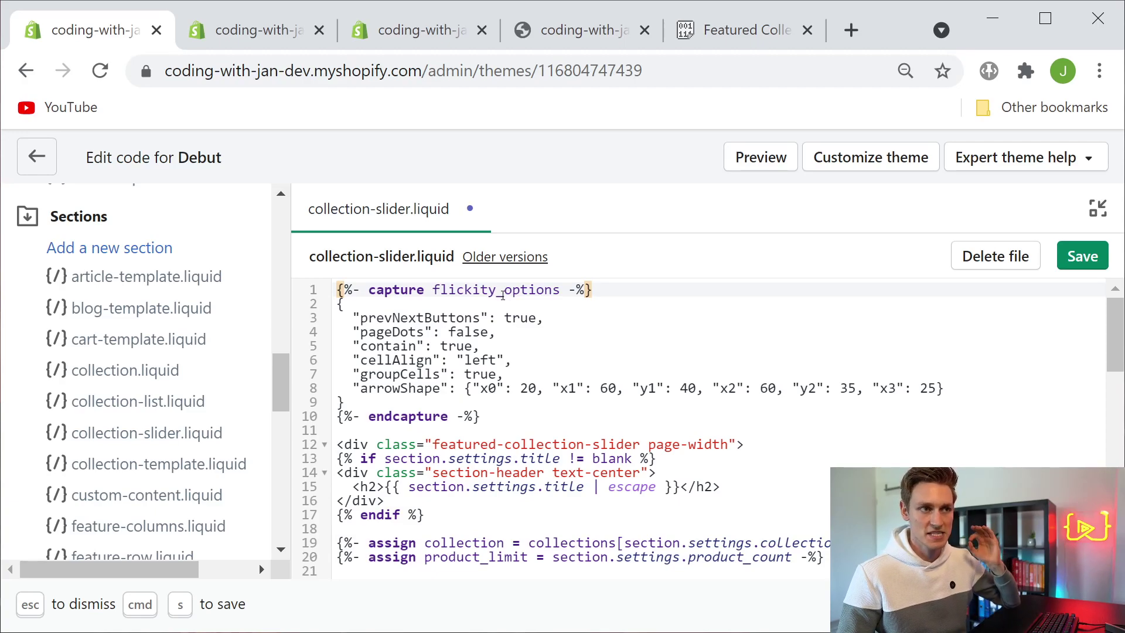
Trace the flickity_options capture to the data-flickity attribute on line 22, then save the file
{"action": "double_click", "coordinate": [470, 295]}
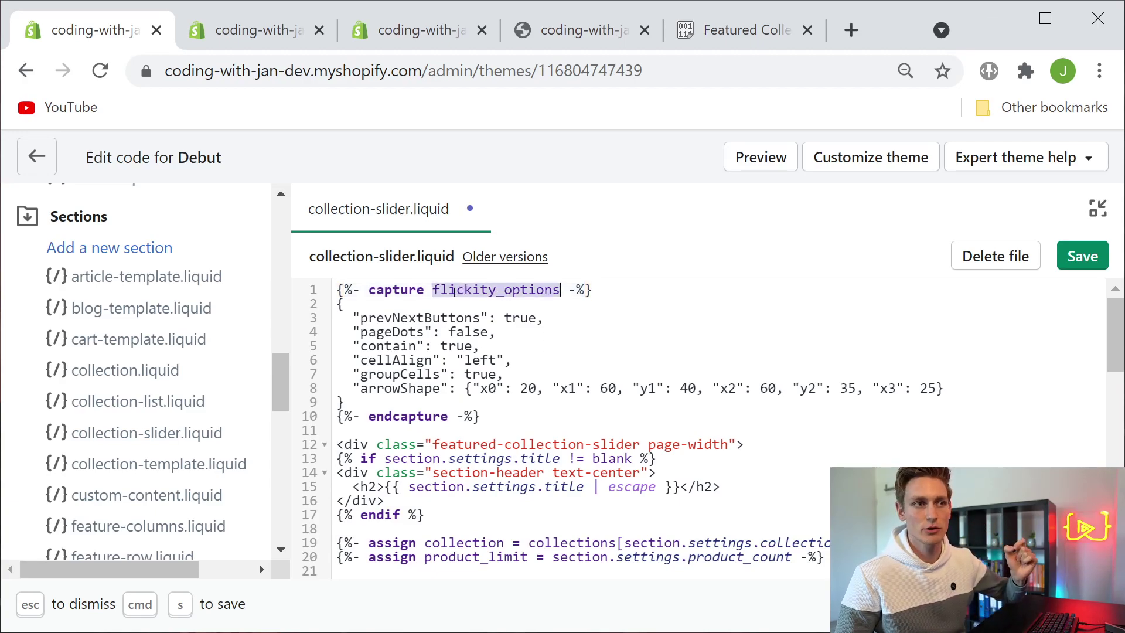
{"action": "left_click", "coordinate": [629, 296]}
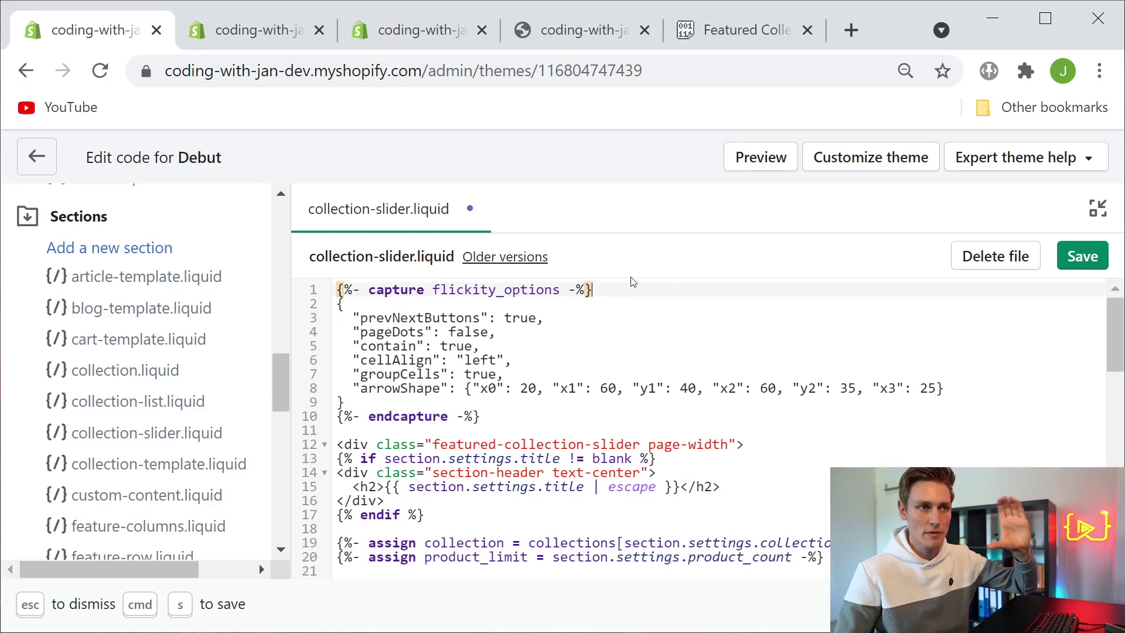
{"action": "double_click", "coordinate": [482, 290]}
{"action": "scroll", "coordinate": [722, 295], "scroll_direction": "down", "scroll_amount": 4}
{"action": "left_click_drag", "start_coordinate": [710, 356], "coordinate": [1007, 356]}
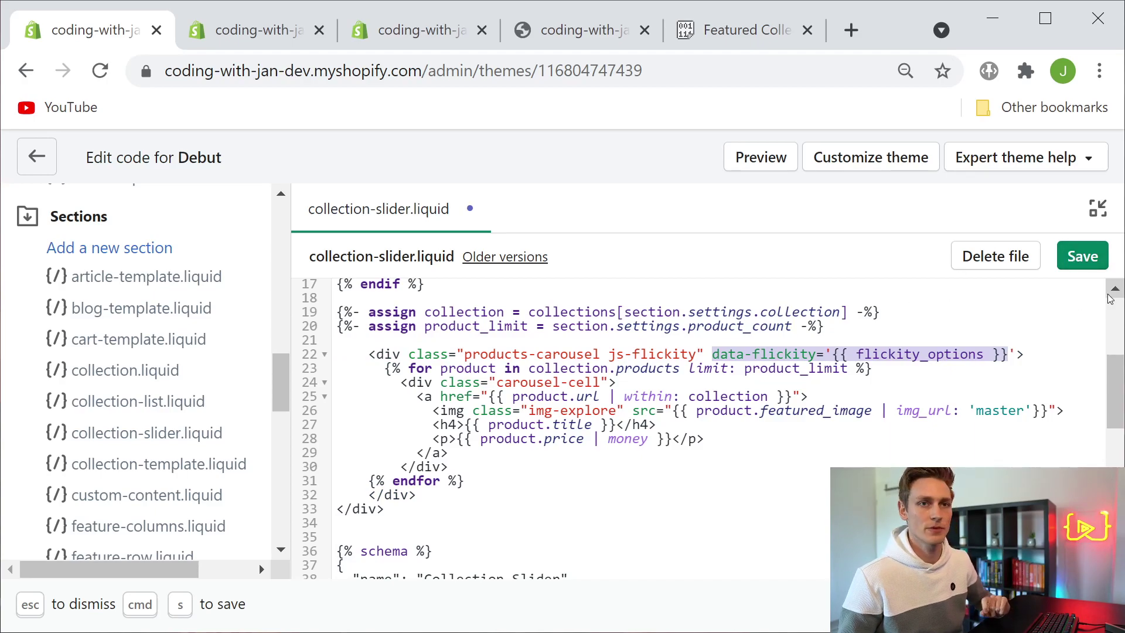
{"action": "left_click", "coordinate": [1081, 256]}
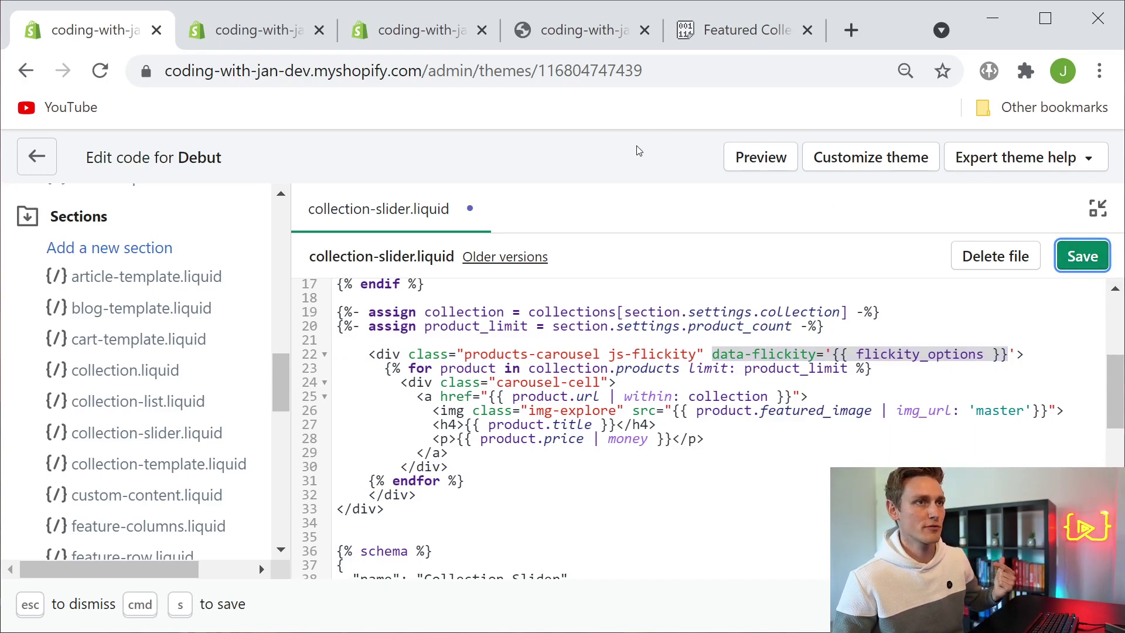
{"action": "left_click", "coordinate": [571, 30]}
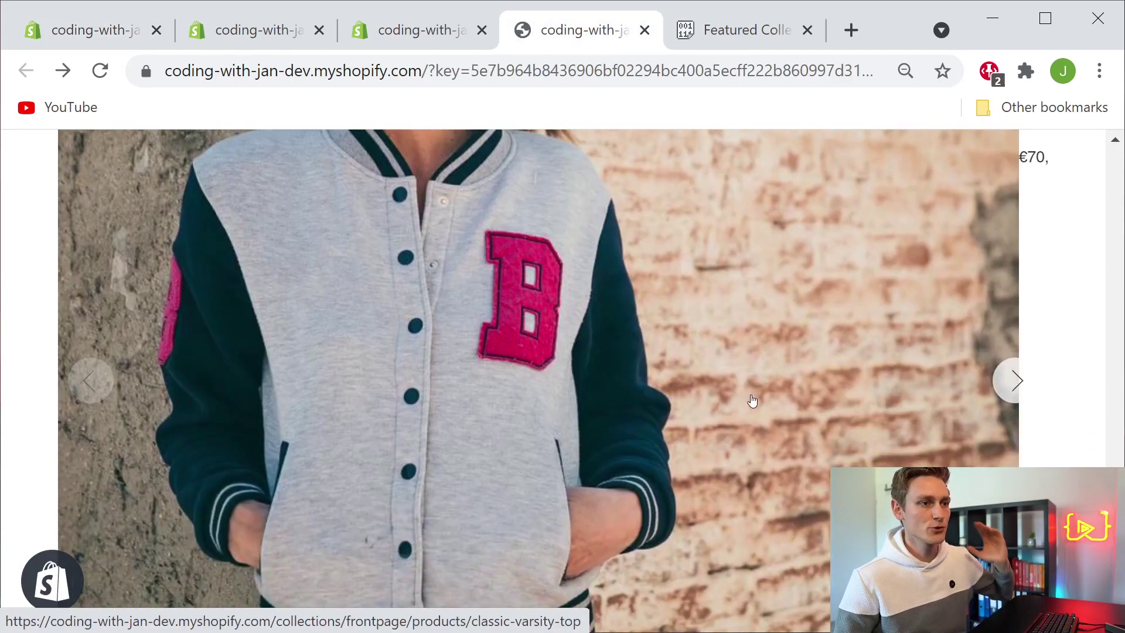
{"action": "scroll", "coordinate": [754, 399], "scroll_direction": "down", "scroll_amount": 4}
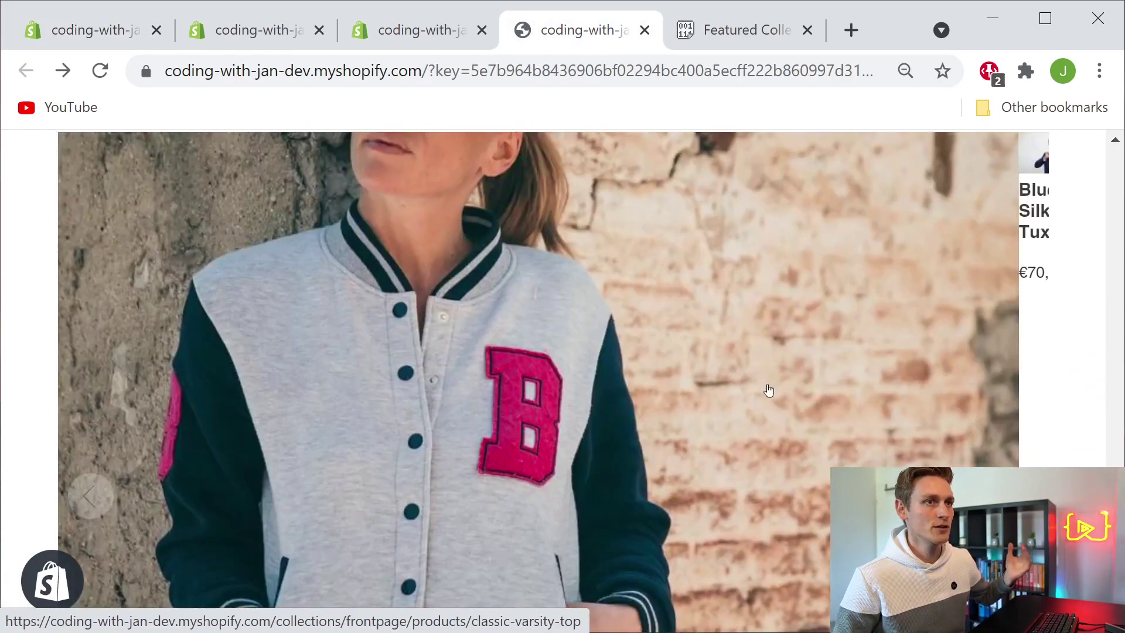
{"action": "left_click_drag", "start_coordinate": [770, 389], "coordinate": [352, 415]}
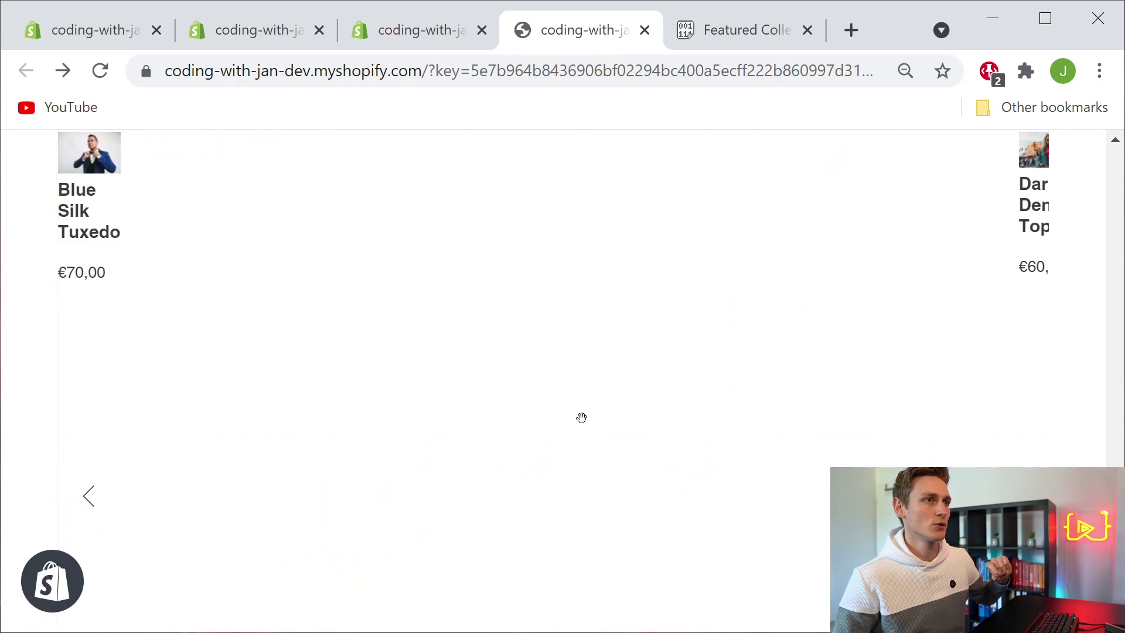
{"action": "left_click_drag", "start_coordinate": [429, 396], "coordinate": [793, 401]}
{"action": "scroll", "coordinate": [699, 413], "scroll_direction": "up", "scroll_amount": 2}
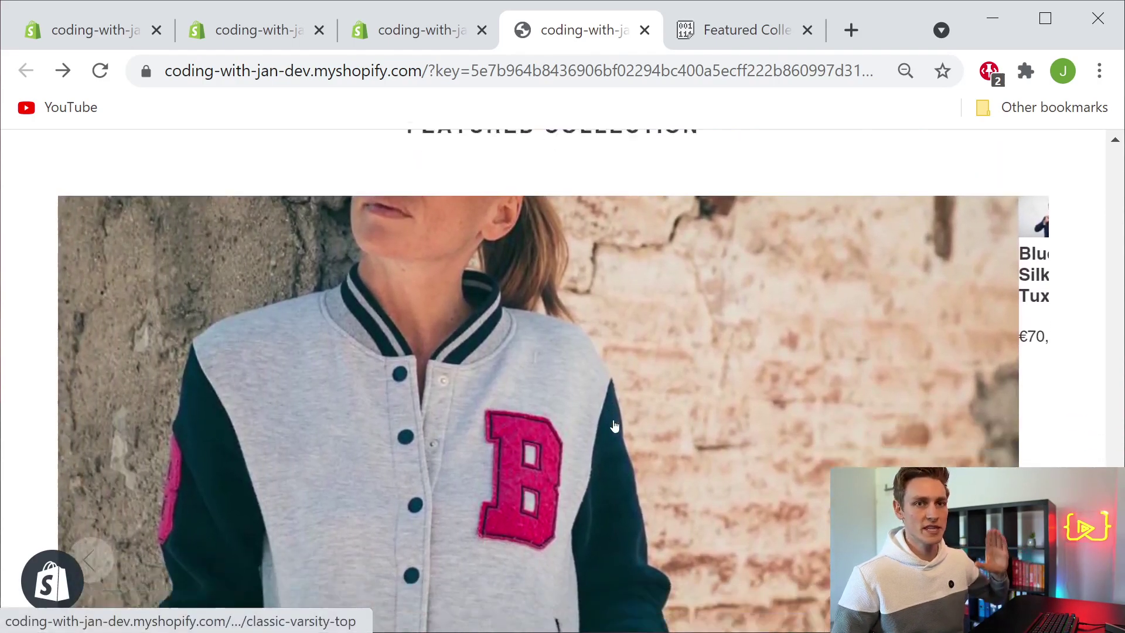
{"action": "scroll", "coordinate": [616, 426], "scroll_direction": "down", "scroll_amount": 1}
Add blank lines after the closing div on line 33 of collection-slider.liquid
{"action": "key", "text": "ctrl+1"}
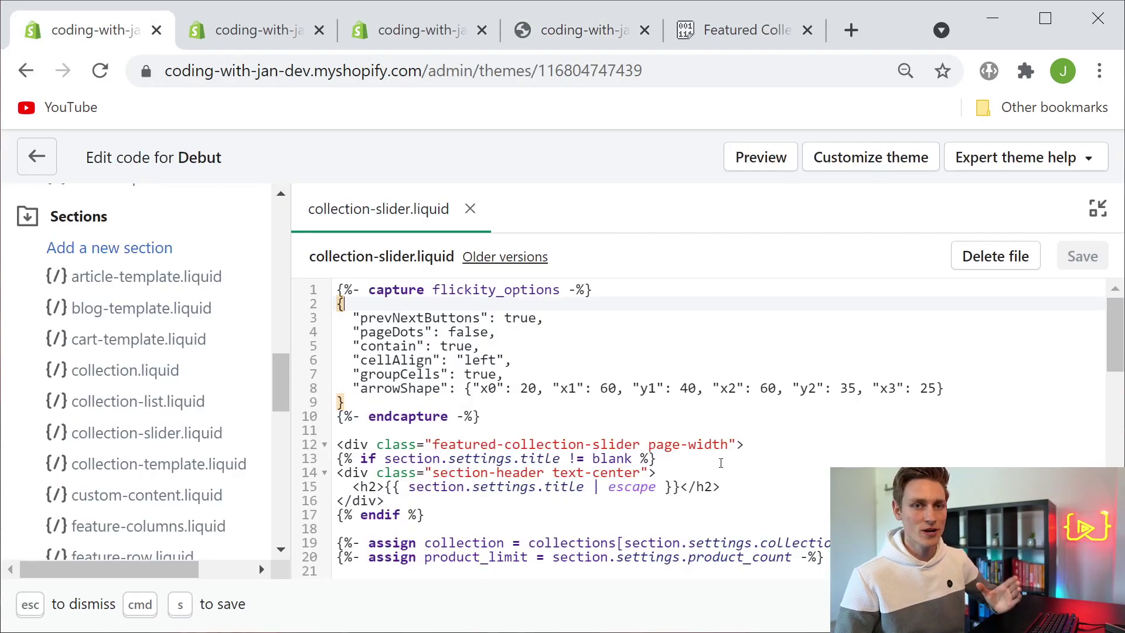
{"action": "scroll", "coordinate": [714, 462], "scroll_direction": "down", "scroll_amount": 6}
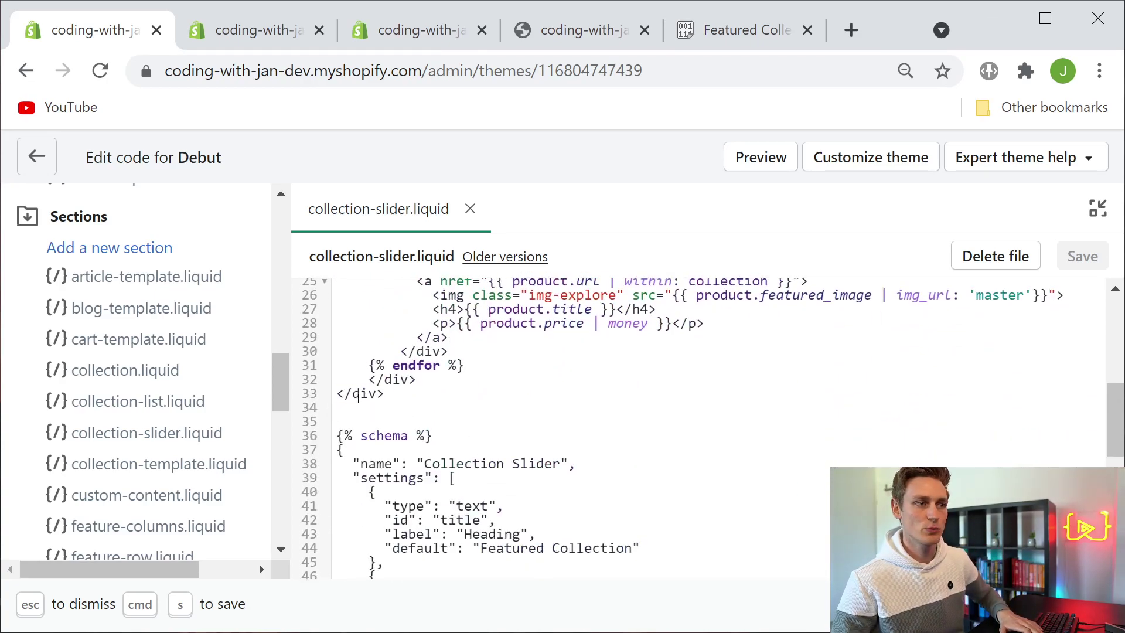
{"action": "left_click", "coordinate": [391, 398]}
{"action": "key", "text": "Return"}
{"action": "key", "text": "Return"}
{"action": "key", "text": "Return"}
{"action": "key", "text": "Return"}
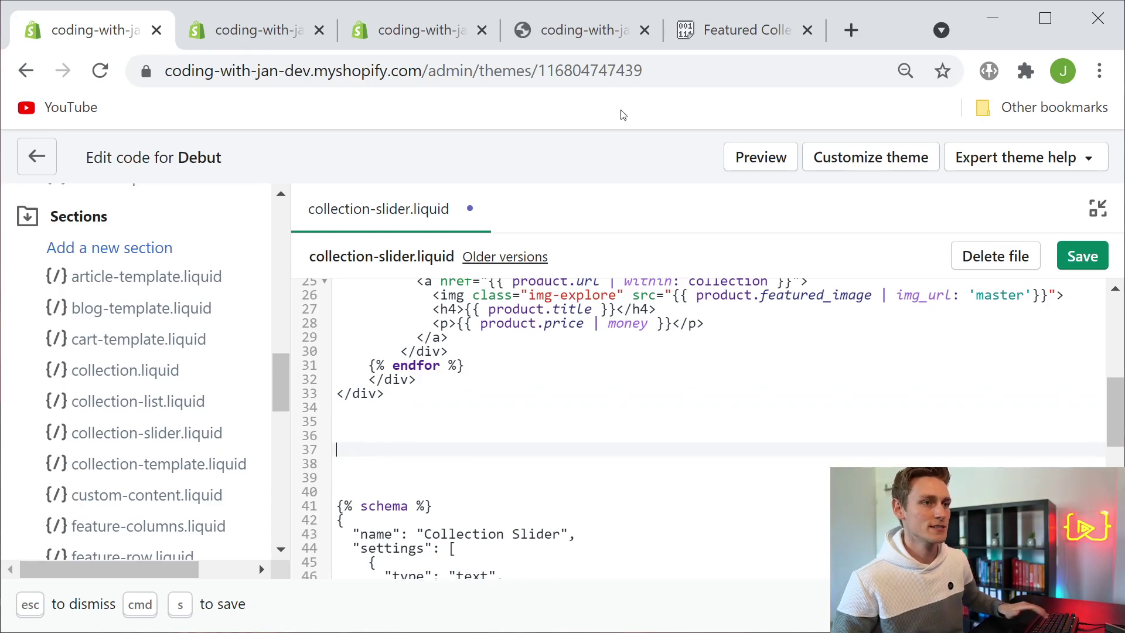
Copy the <style> block from the Pastebin paste
{"action": "left_click", "coordinate": [700, 23]}
{"action": "scroll", "coordinate": [641, 433], "scroll_direction": "down", "scroll_amount": 2}
{"action": "scroll", "coordinate": [640, 432], "scroll_direction": "down", "scroll_amount": 13}
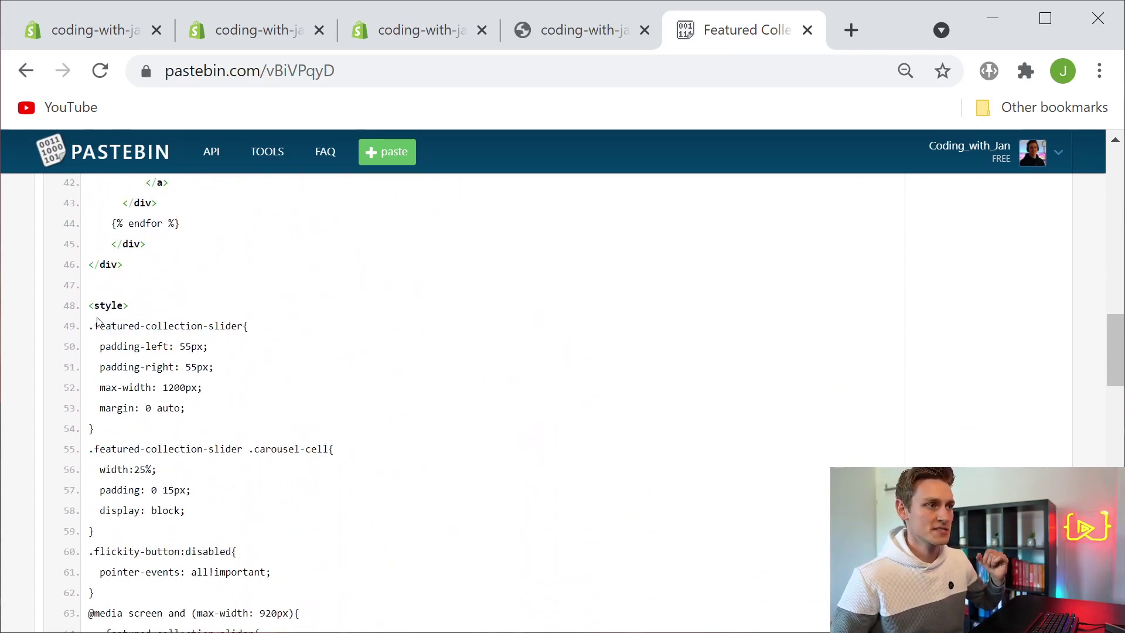
{"action": "left_click_drag", "start_coordinate": [90, 305], "coordinate": [145, 441]}
{"action": "scroll", "coordinate": [238, 402], "scroll_direction": "down", "scroll_amount": 4}
{"action": "scroll", "coordinate": [229, 410], "scroll_direction": "down", "scroll_amount": 4}
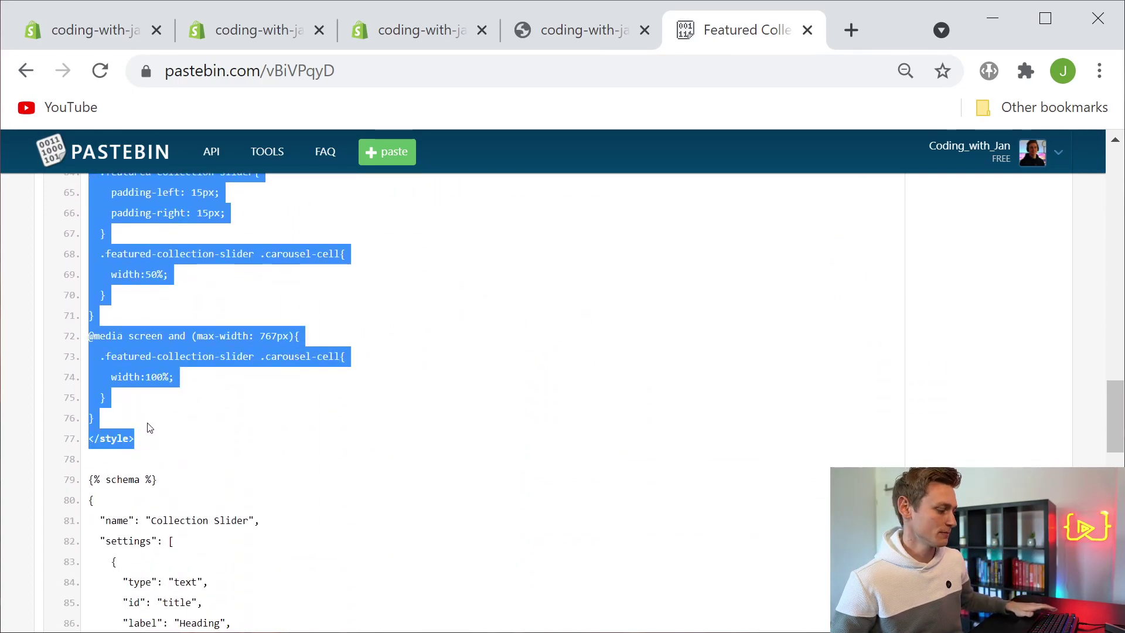
{"action": "key", "text": "ctrl+c"}
Paste the style block into collection-slider.liquid and save it with Ctrl+S
{"action": "left_click", "coordinate": [94, 29]}
{"action": "key", "text": "ctrl+v"}
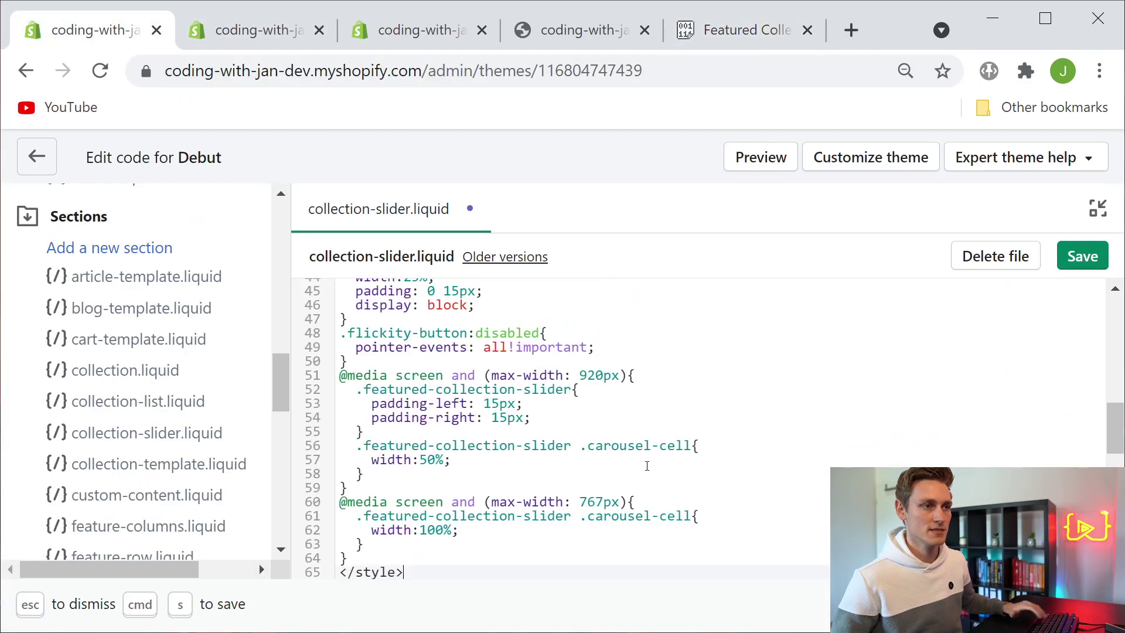
{"action": "scroll", "coordinate": [578, 470], "scroll_direction": "up", "scroll_amount": 4}
{"action": "left_click", "coordinate": [583, 400]}
{"action": "key", "text": "ctrl+s"}
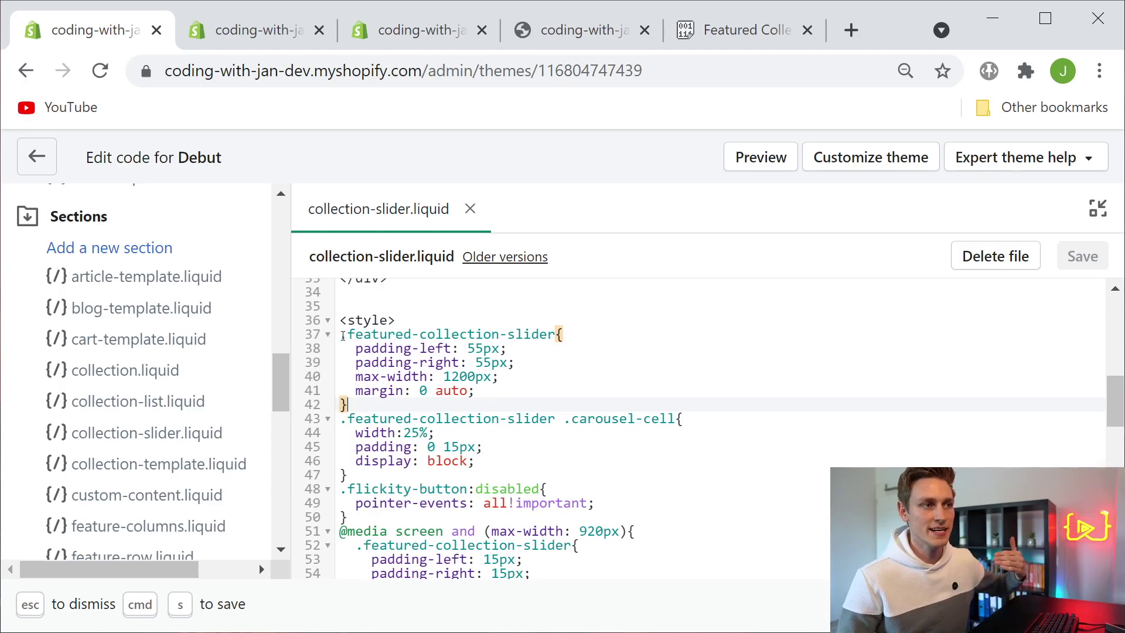
{"action": "left_click_drag", "start_coordinate": [342, 336], "coordinate": [544, 336]}
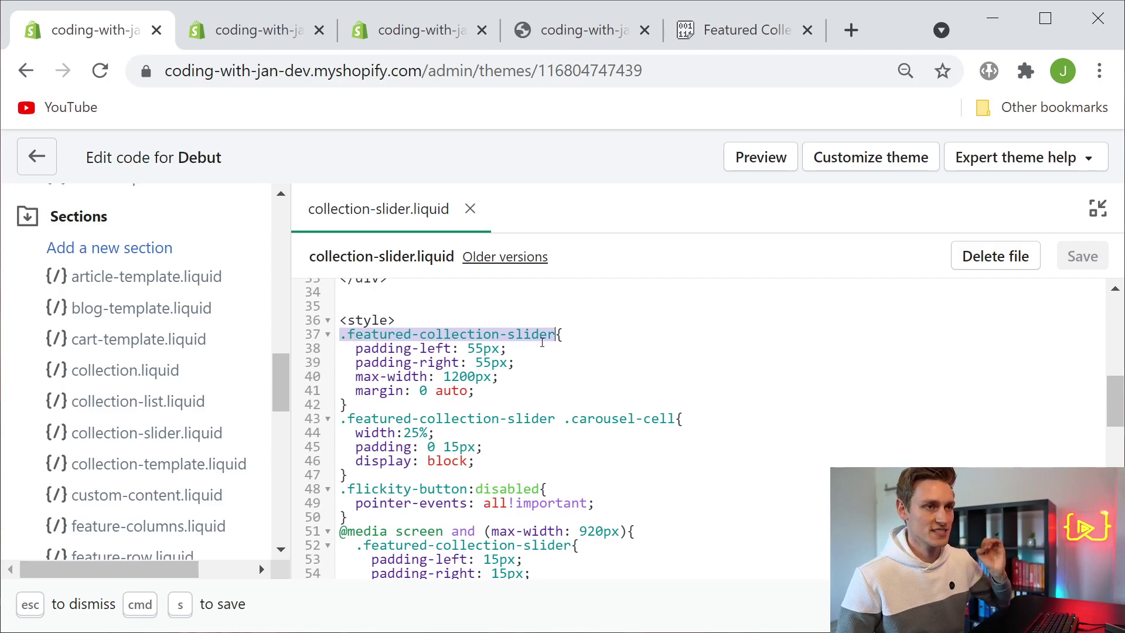
{"action": "left_click_drag", "start_coordinate": [356, 349], "coordinate": [526, 392]}
{"action": "triple_click", "coordinate": [372, 339]}
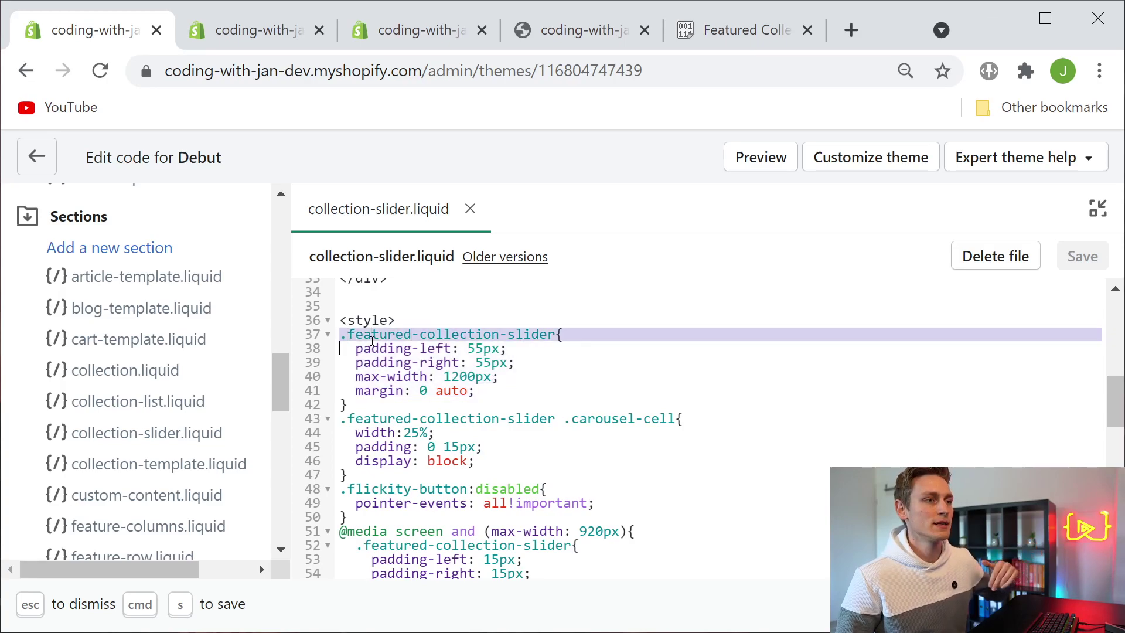
{"action": "scroll", "coordinate": [506, 368], "scroll_direction": "up", "scroll_amount": 8}
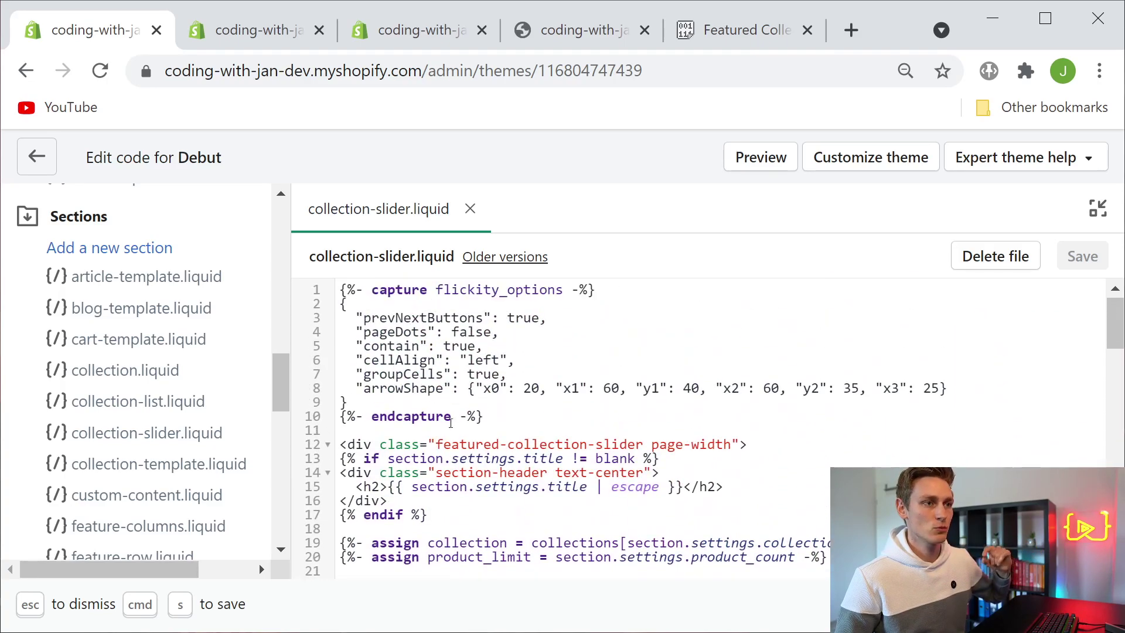
{"action": "scroll", "coordinate": [442, 474], "scroll_direction": "down", "scroll_amount": 2}
{"action": "left_click_drag", "start_coordinate": [347, 334], "coordinate": [634, 334]}
{"action": "scroll", "coordinate": [565, 389], "scroll_direction": "down", "scroll_amount": 10}
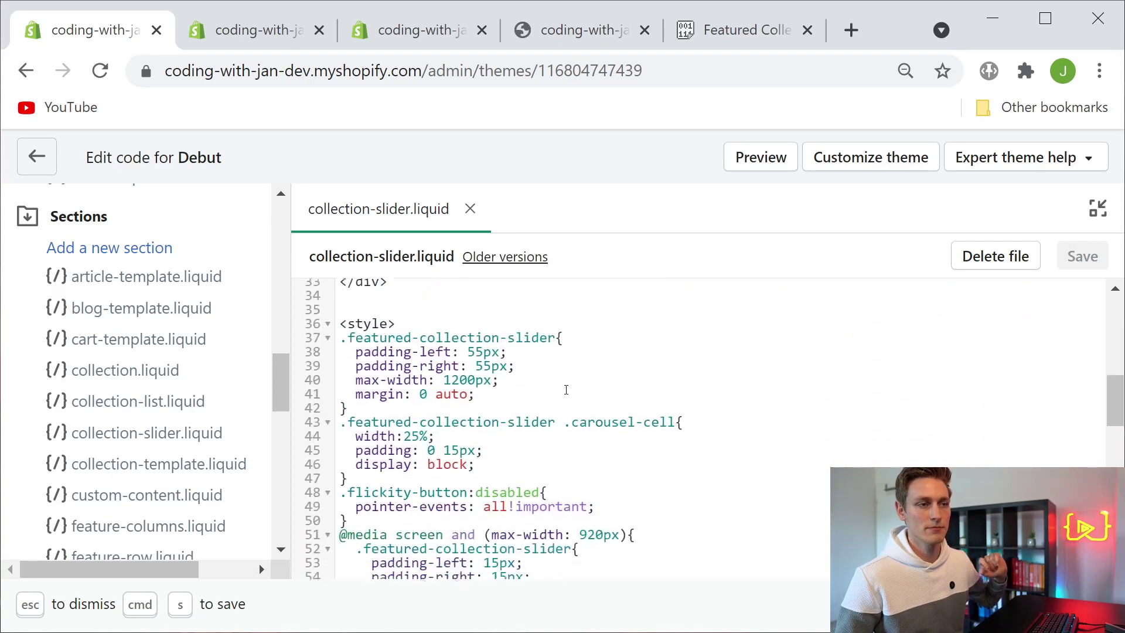
{"action": "left_click", "coordinate": [688, 398]}
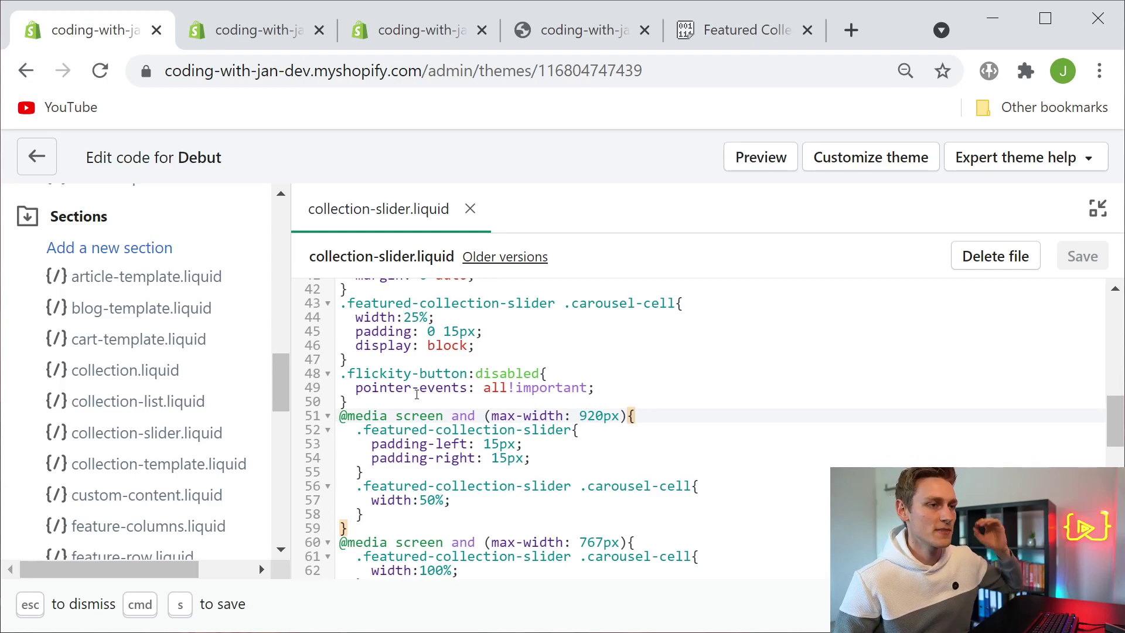
{"action": "left_click_drag", "start_coordinate": [342, 420], "coordinate": [668, 417]}
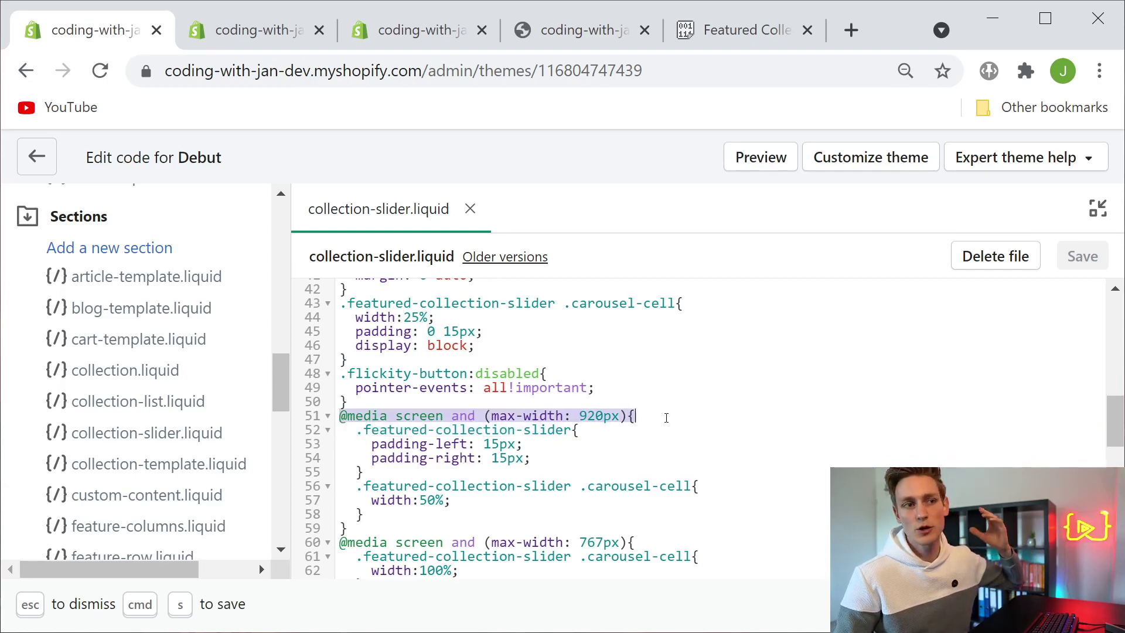
{"action": "left_click", "coordinate": [679, 416]}
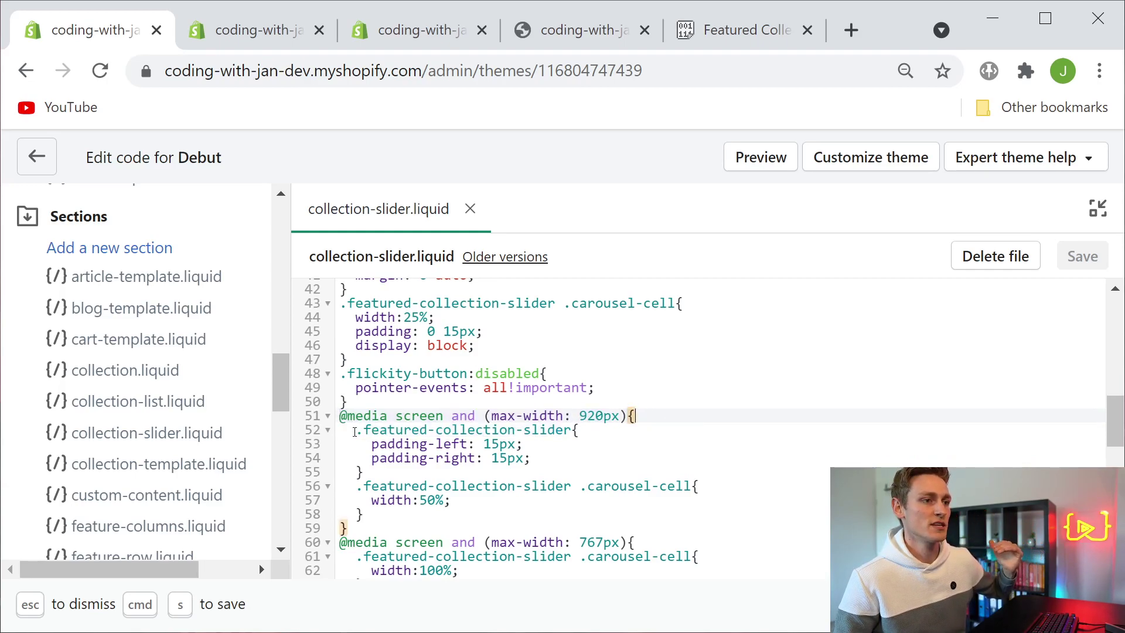
{"action": "left_click_drag", "start_coordinate": [355, 432], "coordinate": [458, 523]}
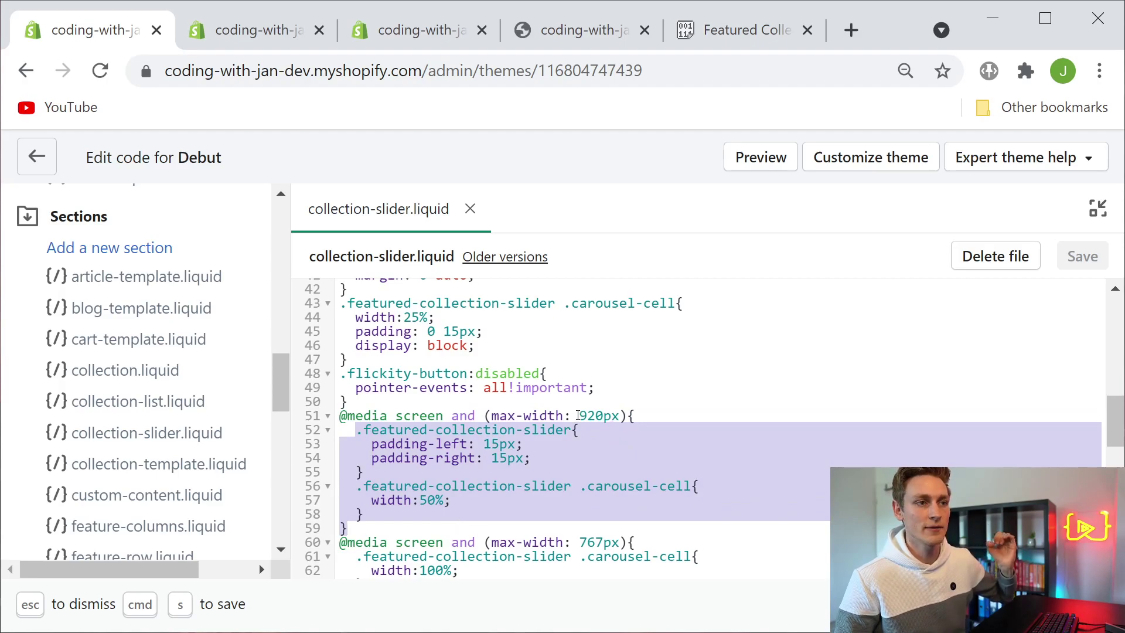
{"action": "left_click_drag", "start_coordinate": [579, 415], "coordinate": [603, 415]}
{"action": "scroll", "coordinate": [398, 505], "scroll_direction": "down", "scroll_amount": 2}
{"action": "left_click_drag", "start_coordinate": [358, 441], "coordinate": [618, 427]}
{"action": "left_click", "coordinate": [486, 427]}
{"action": "left_click", "coordinate": [667, 428]}
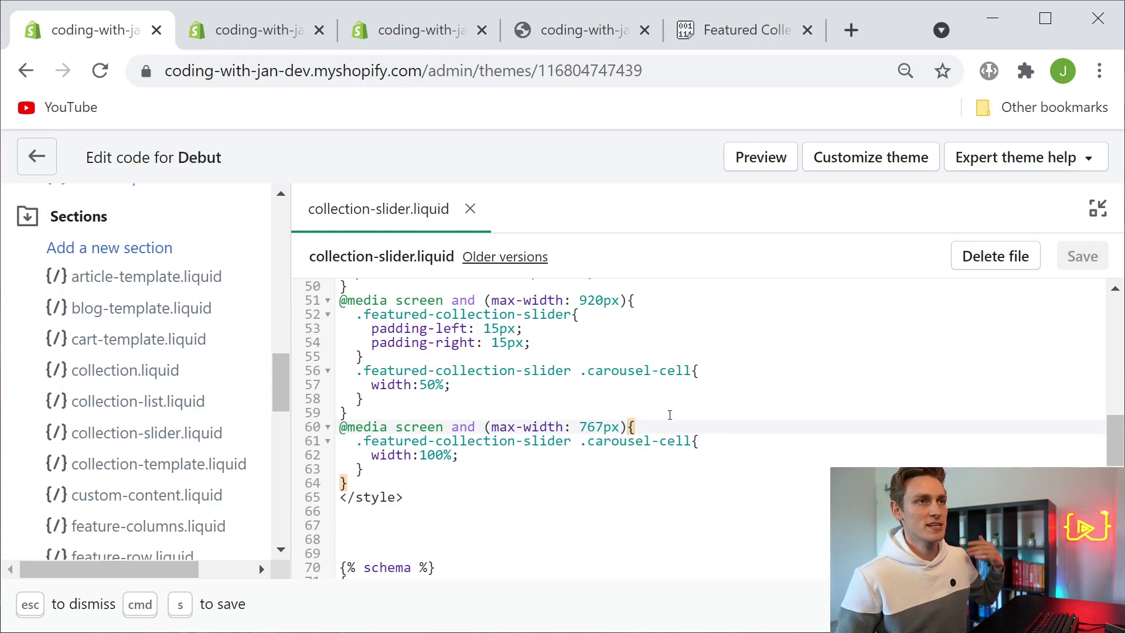
Drag the styled Featured Collection slider in the storefront preview, then view it in iPhone X emulation
{"action": "left_click", "coordinate": [562, 30]}
{"action": "left_click_drag", "start_coordinate": [599, 397], "coordinate": [442, 461]}
{"action": "left_click_drag", "start_coordinate": [786, 467], "coordinate": [305, 463]}
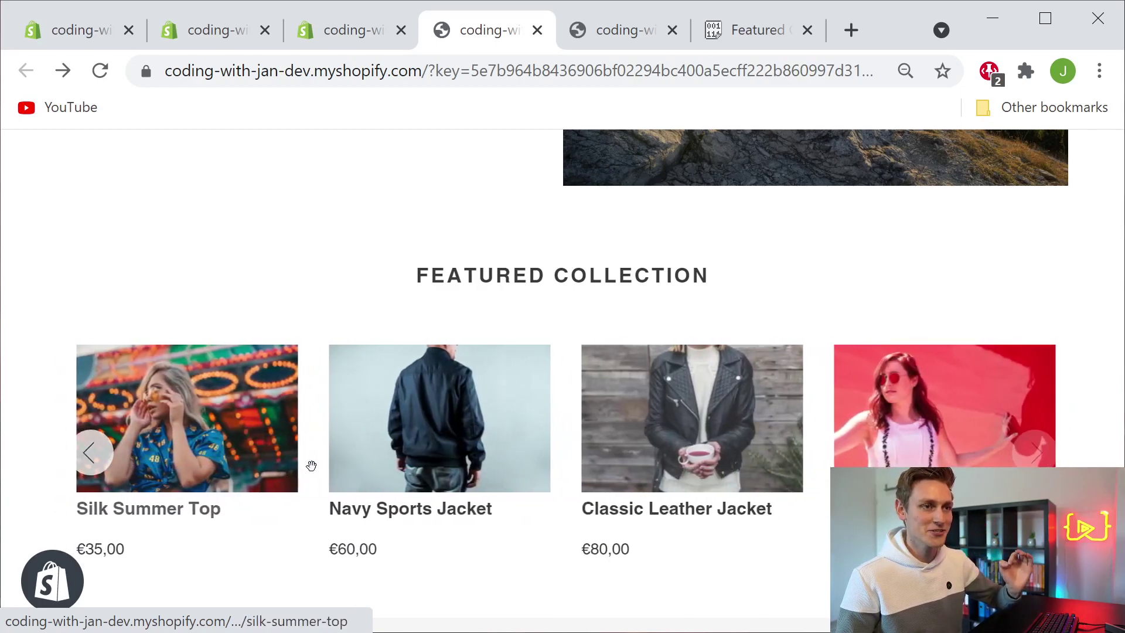
{"action": "left_click", "coordinate": [603, 34]}
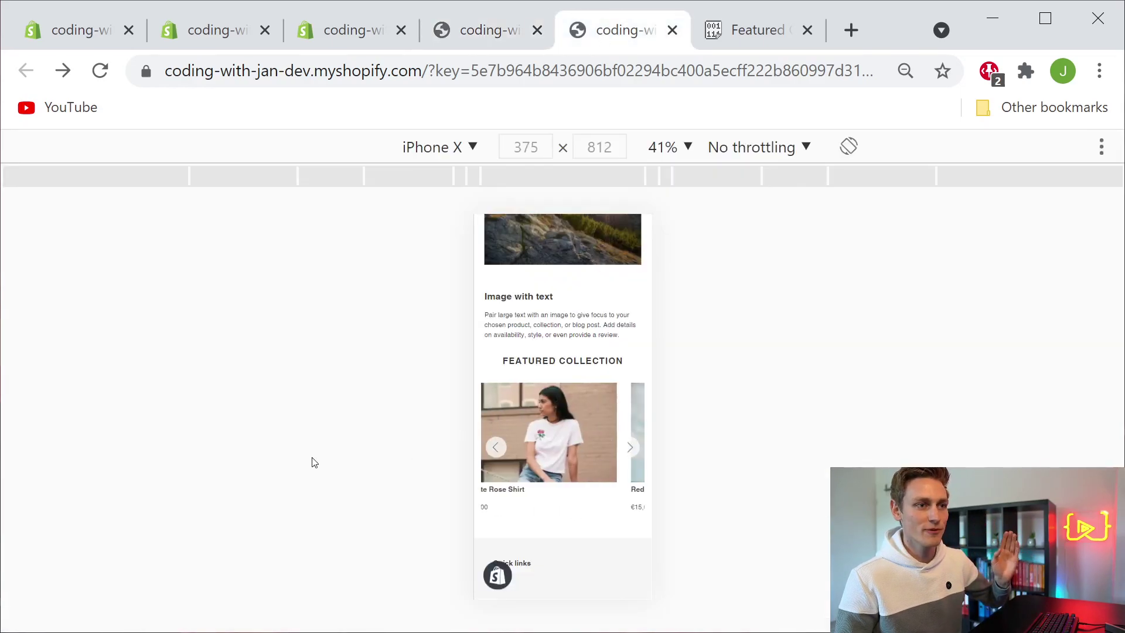